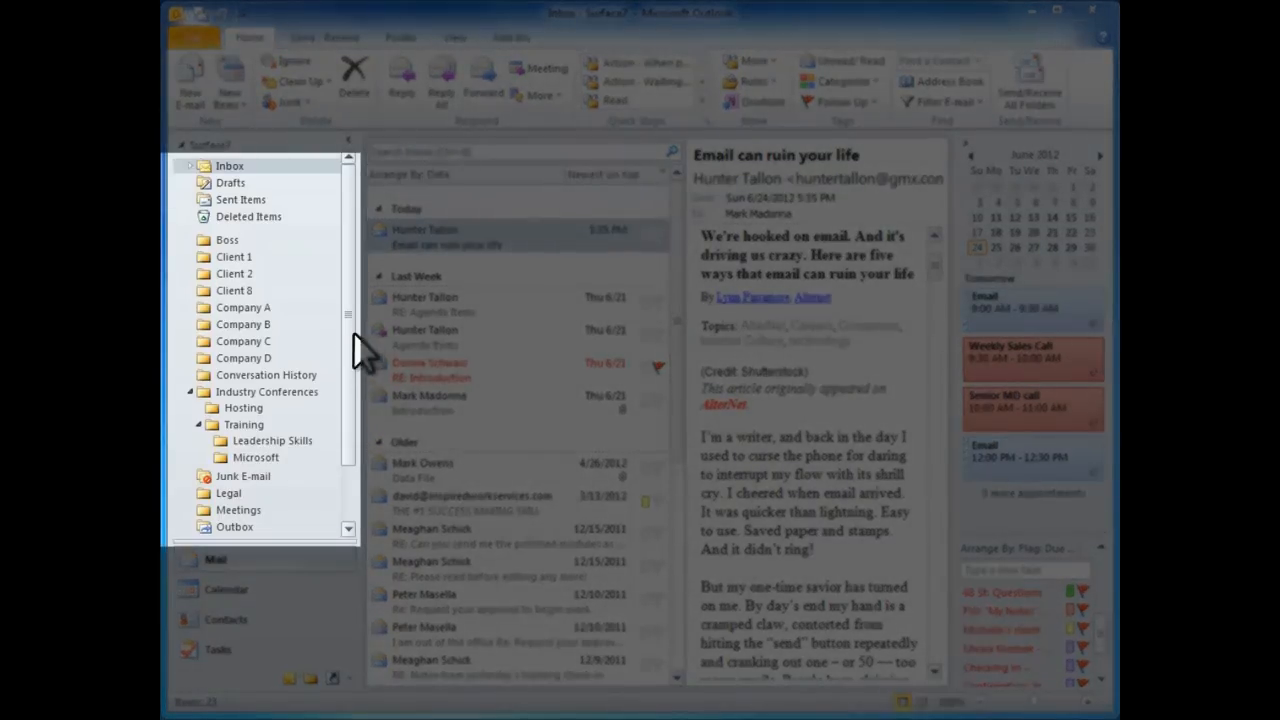
{"action": "mouse_move", "coordinate": [348, 320]}
{"action": "left_mouse_down"}
{"action": "mouse_move", "coordinate": [349, 339]}
{"action": "mouse_move", "coordinate": [352, 298]}
{"action": "left_mouse_up"}
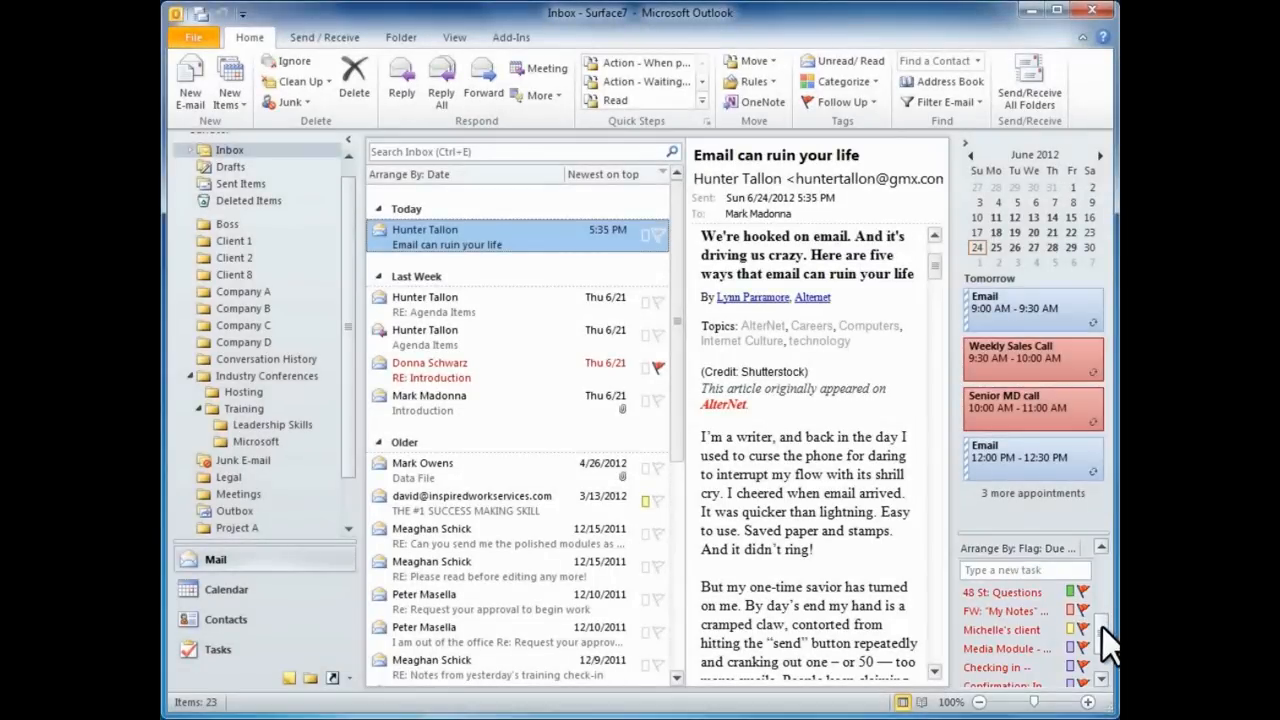
{"action": "left_click", "coordinate": [1101, 628]}
{"action": "left_click_drag", "start_coordinate": [1101, 628], "coordinate": [1101, 645]}
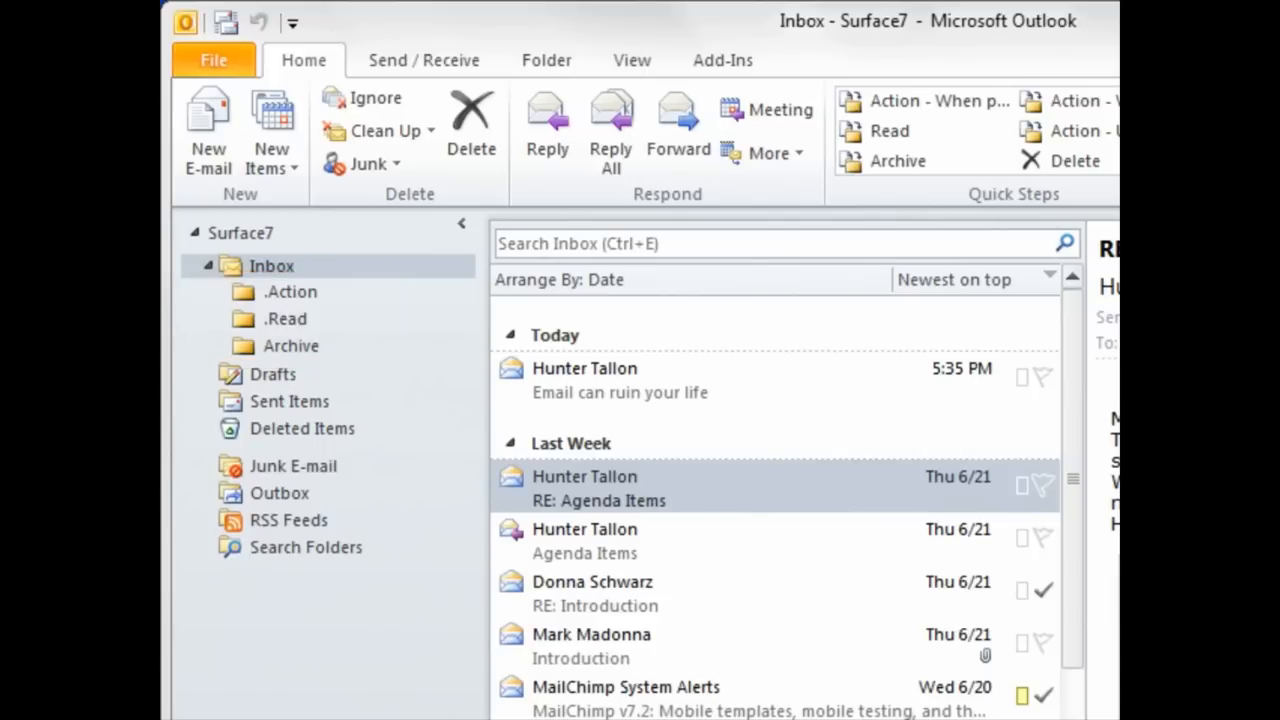
Step: Open the .Action folder and review messages in its When Possible and When Response Arrives category groups
{"action": "left_click", "coordinate": [265, 291]}
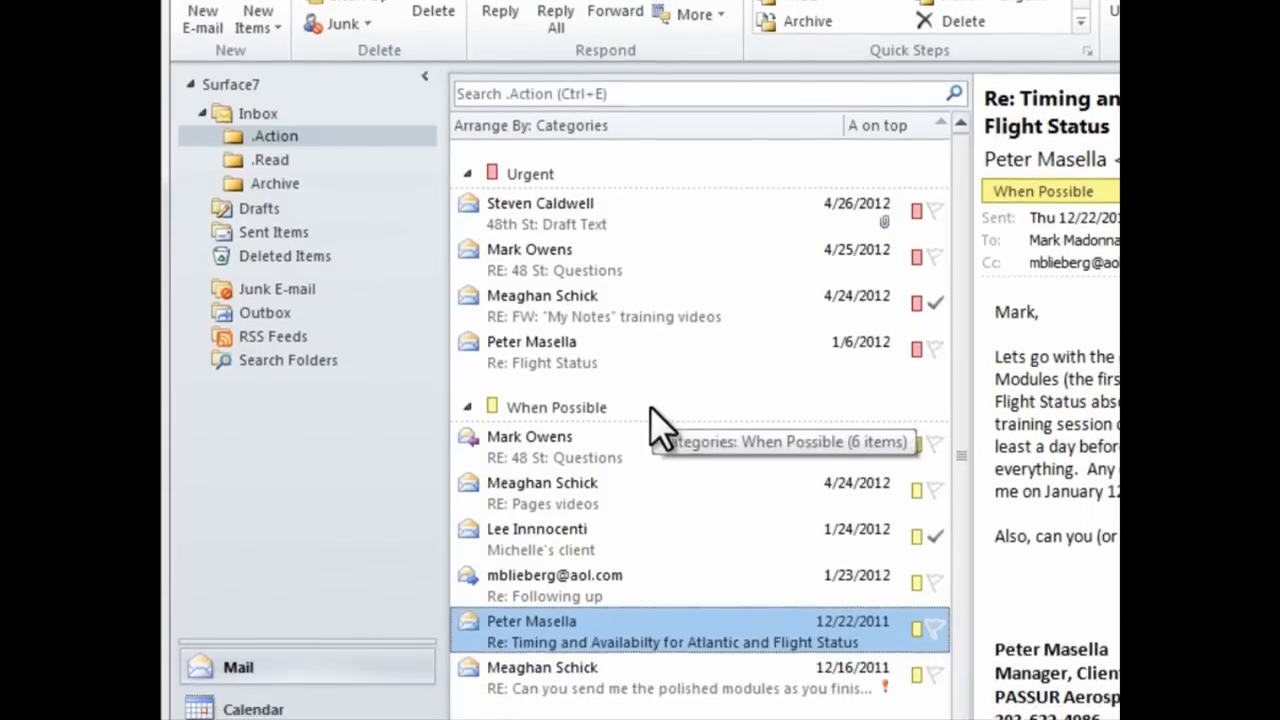
{"action": "left_click", "coordinate": [648, 490]}
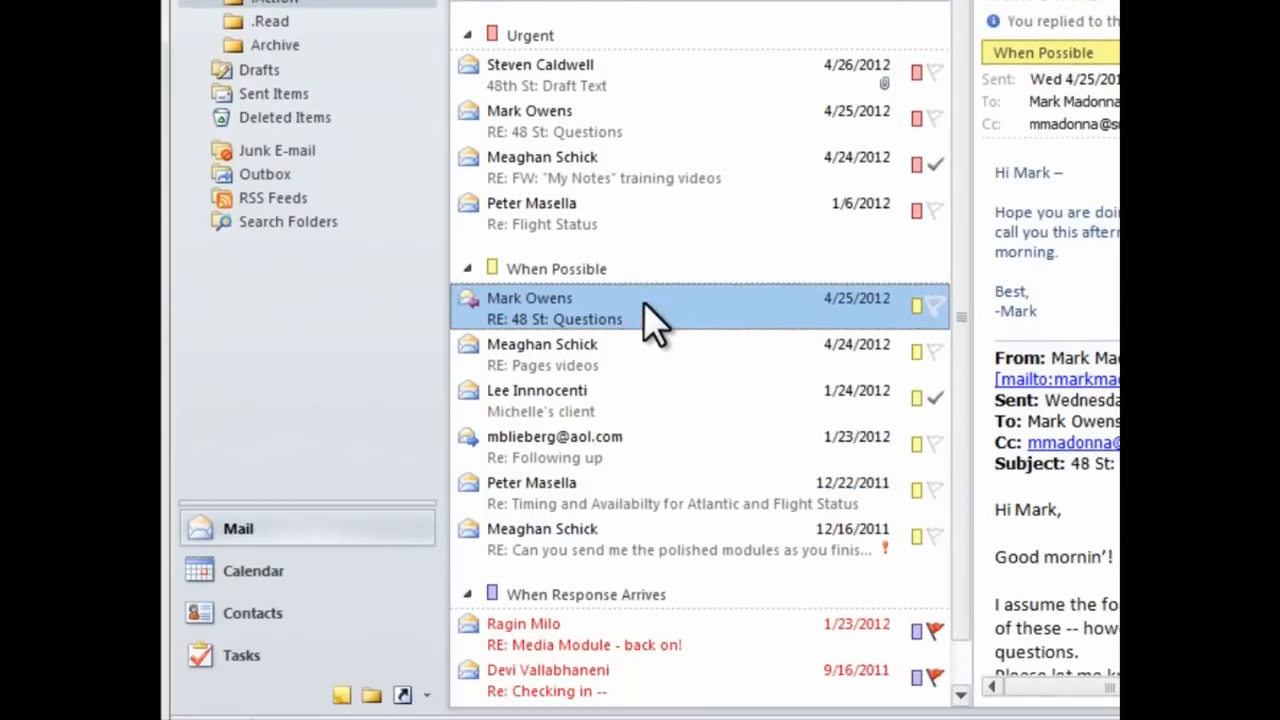
{"action": "left_click", "coordinate": [640, 383]}
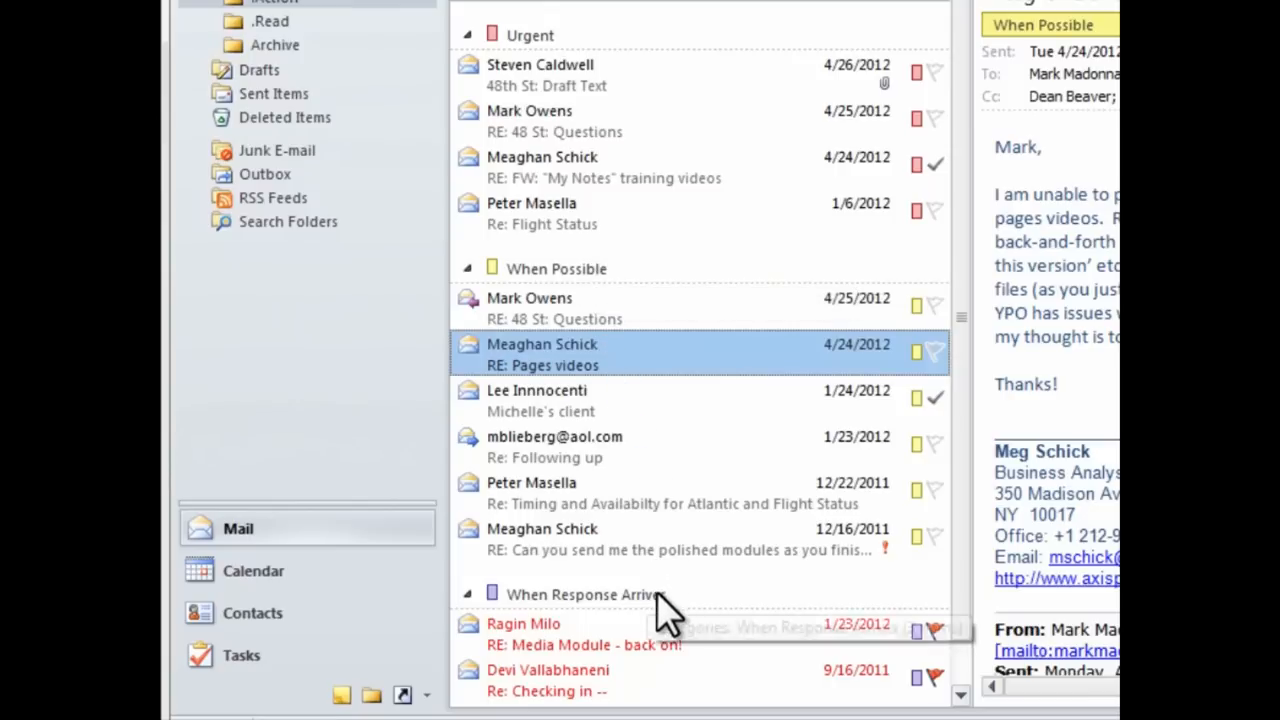
{"action": "left_click", "coordinate": [650, 632]}
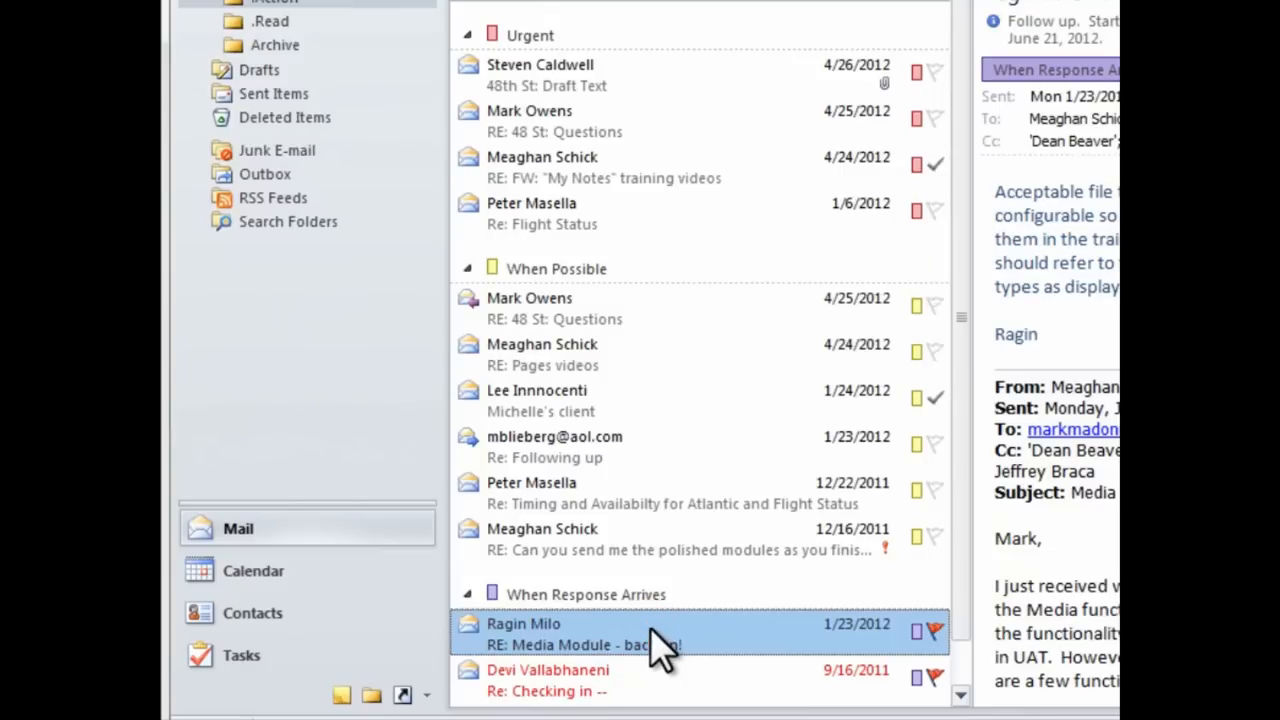
{"action": "left_click", "coordinate": [650, 684]}
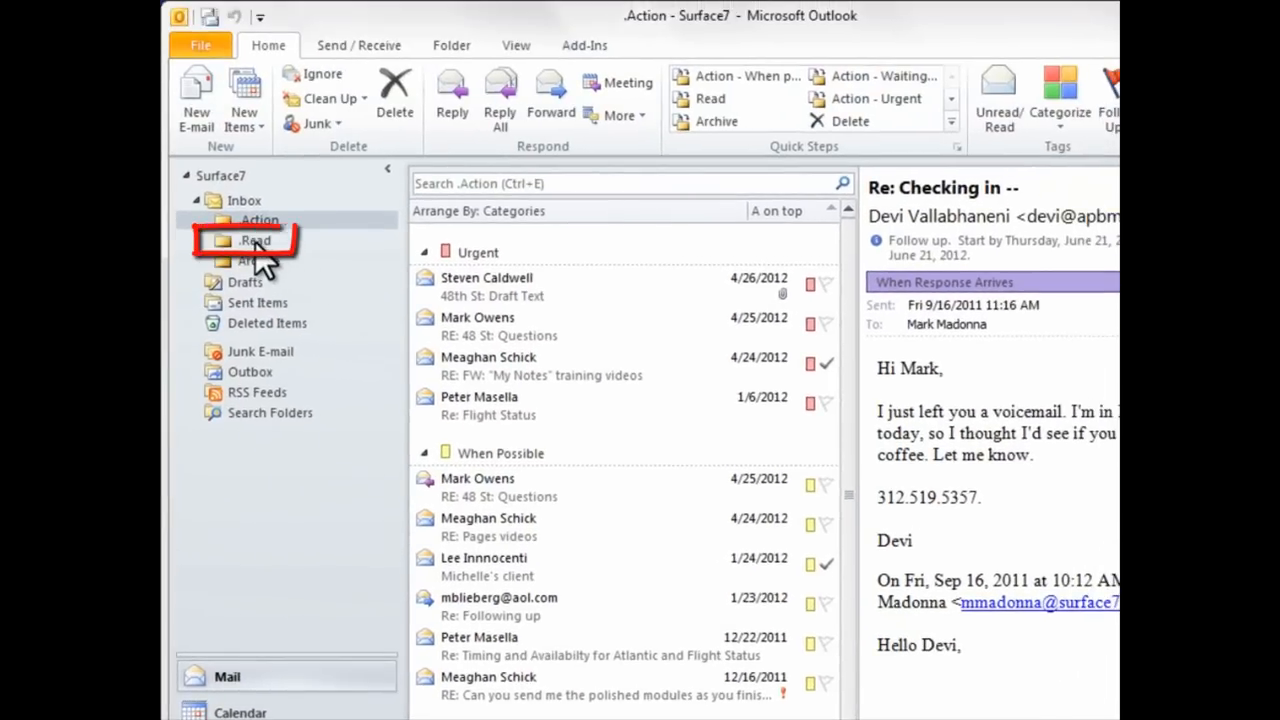
Step: Open the .Read folder and read through the "Email can ruin your life" message
{"action": "left_click", "coordinate": [255, 243]}
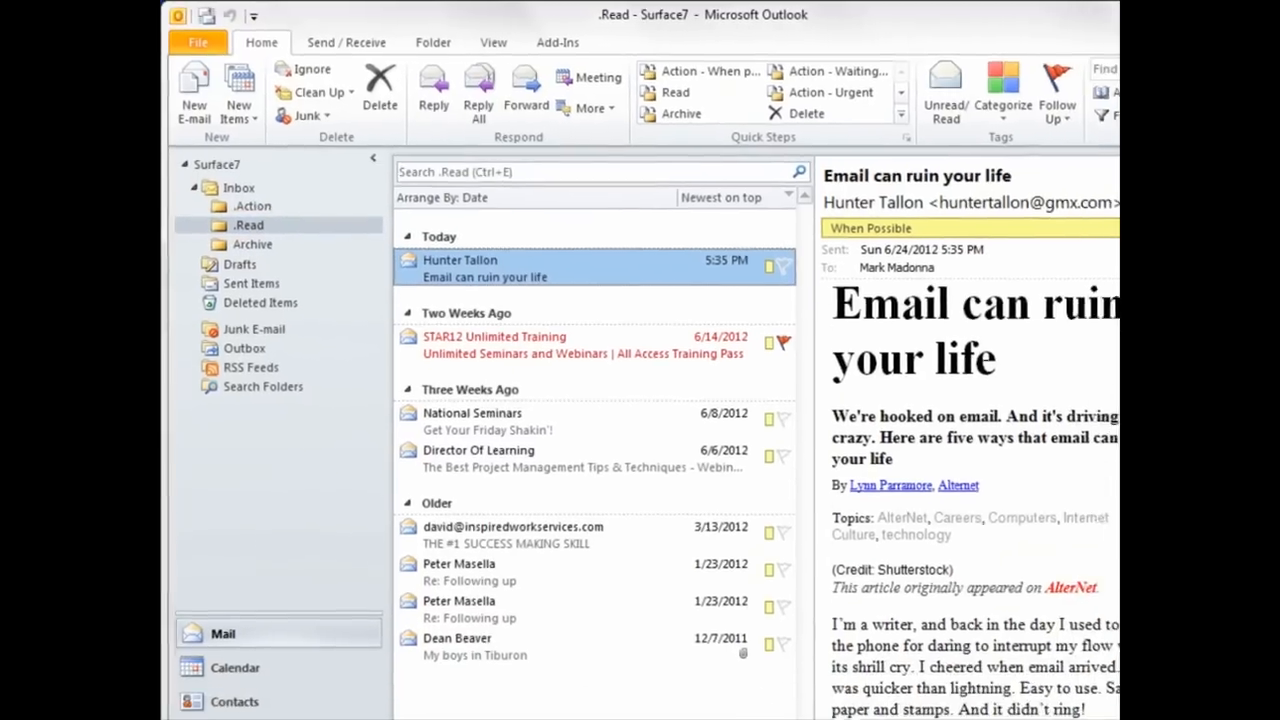
{"action": "scroll", "coordinate": [1082, 300], "scroll_direction": "down", "scroll_amount": 5}
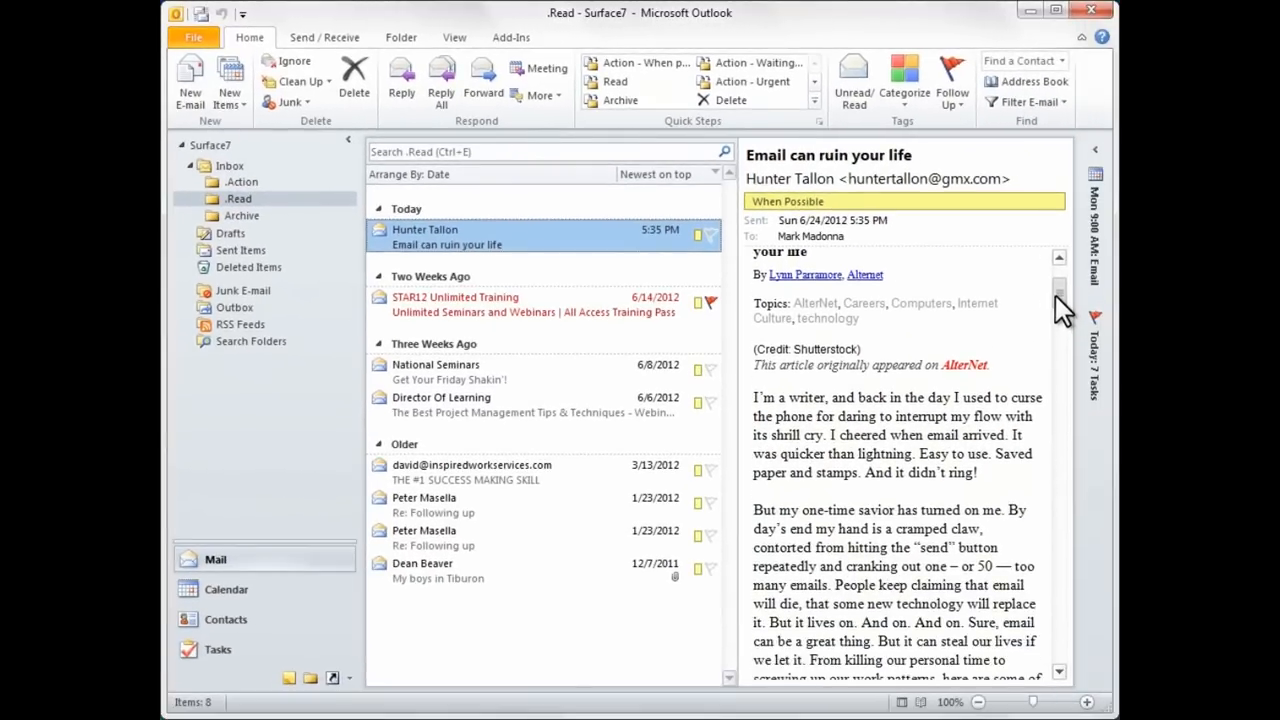
{"action": "left_click_drag", "start_coordinate": [1055, 295], "coordinate": [1054, 311]}
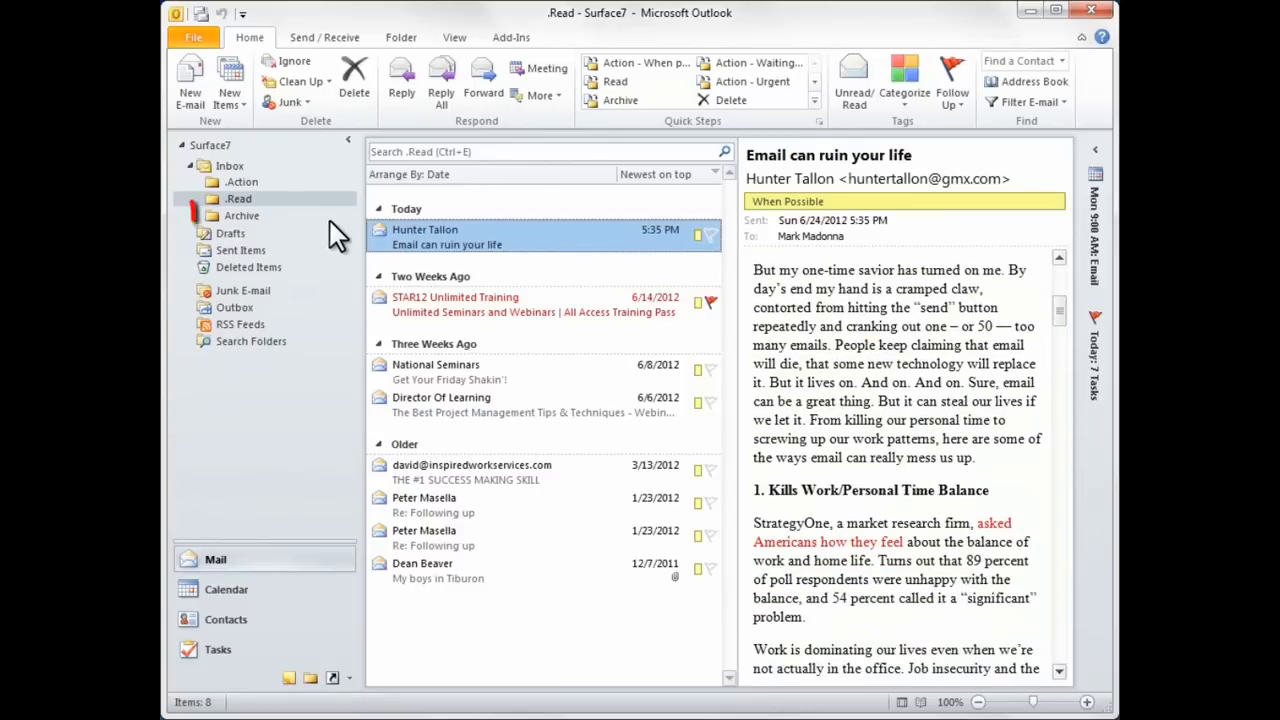
Step: Open the Archive folder, look through its messages and inspect the "FW: "My Notes" training videos" conversation
{"action": "left_click", "coordinate": [240, 218]}
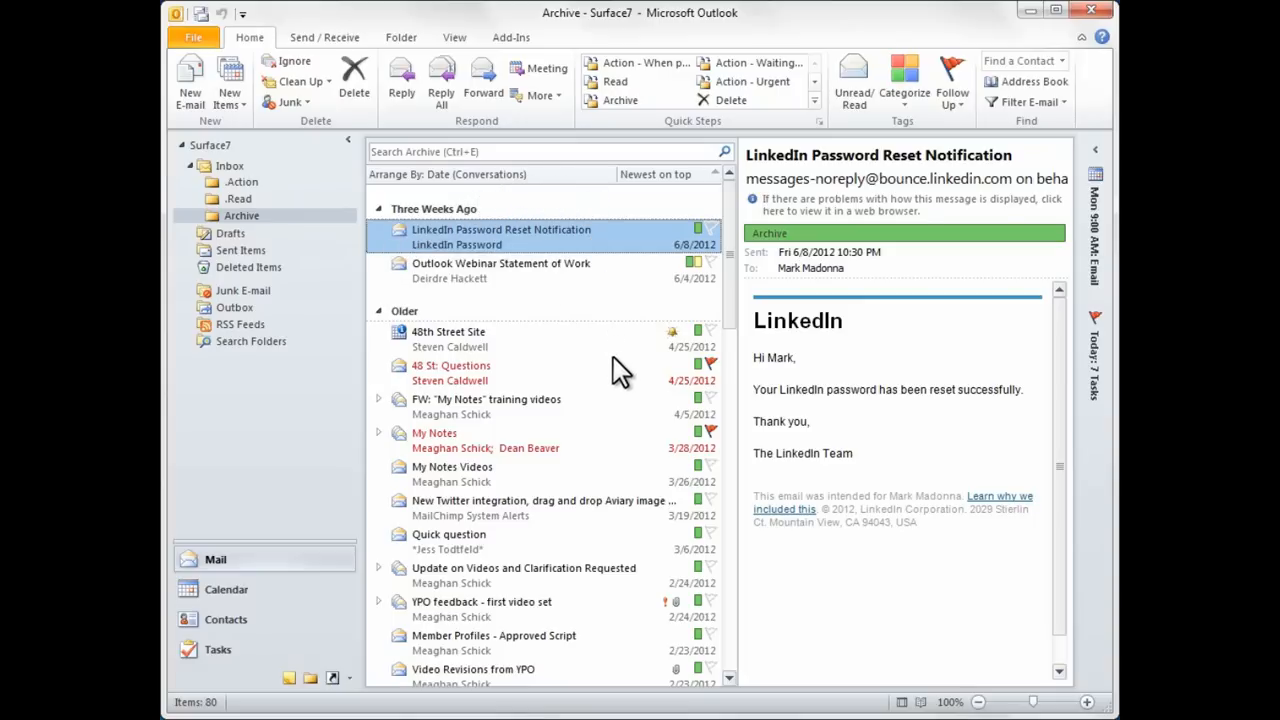
{"action": "left_click", "coordinate": [730, 270]}
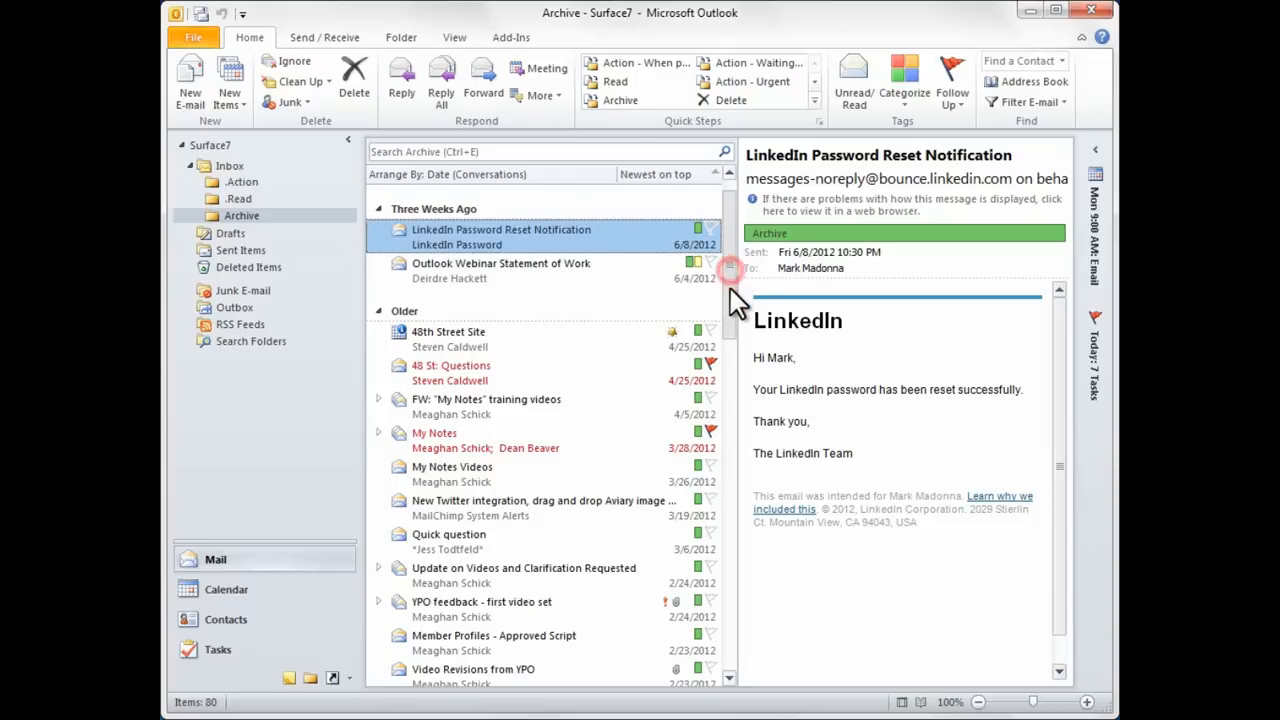
{"action": "left_click_drag", "start_coordinate": [730, 288], "coordinate": [714, 334]}
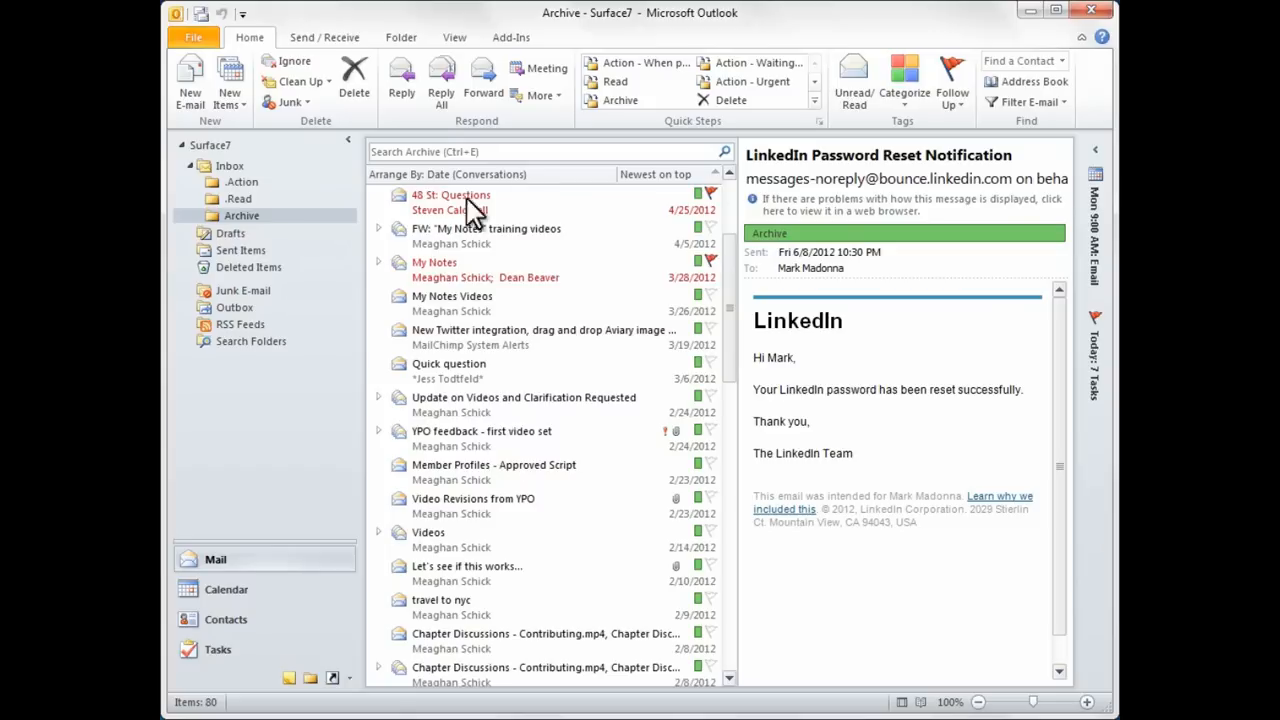
{"action": "left_click", "coordinate": [375, 227]}
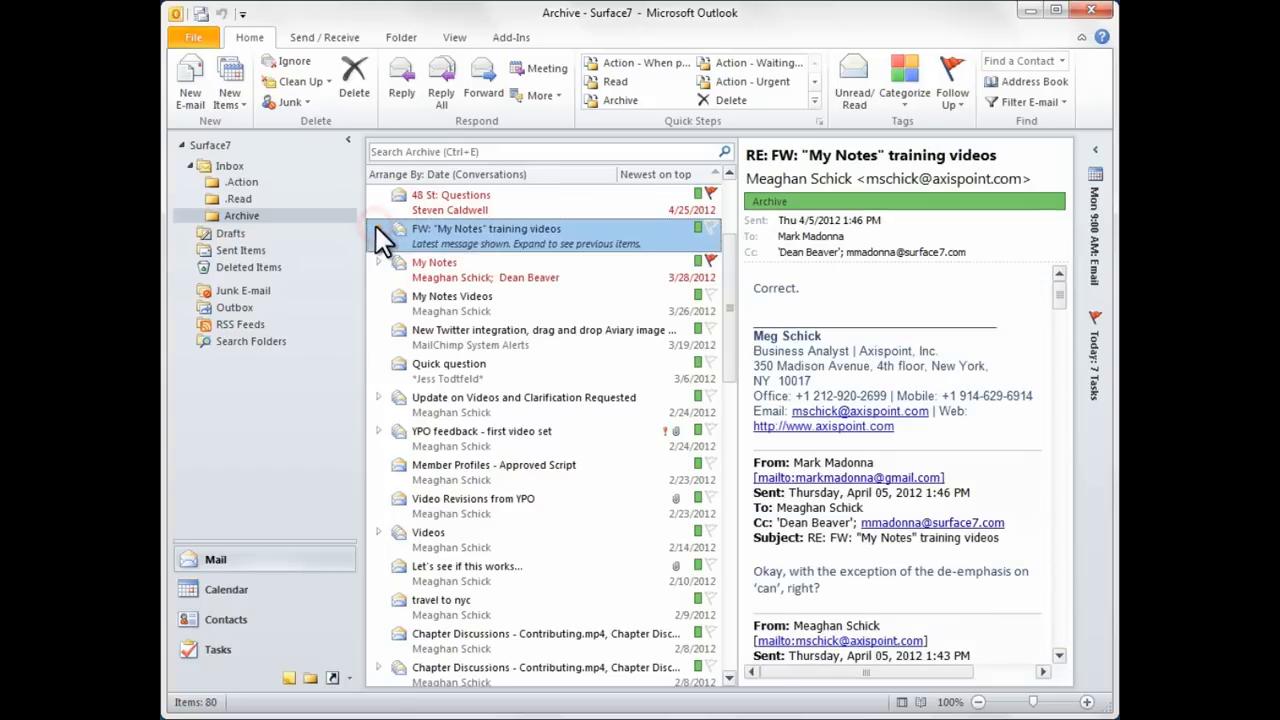
{"action": "left_click", "coordinate": [377, 229]}
Step: Move the "Email can ruin your life" message from the Inbox to the .Read folder
{"action": "left_click", "coordinate": [240, 167]}
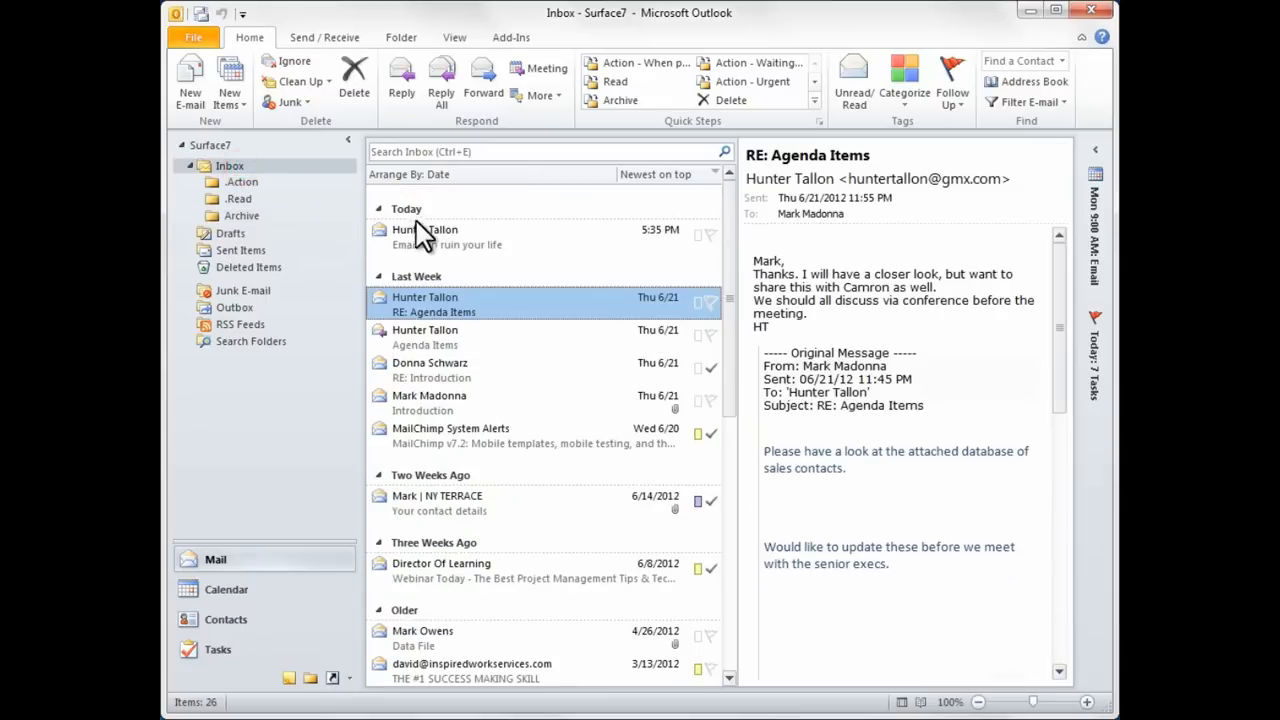
{"action": "left_click_drag", "start_coordinate": [416, 224], "coordinate": [257, 199]}
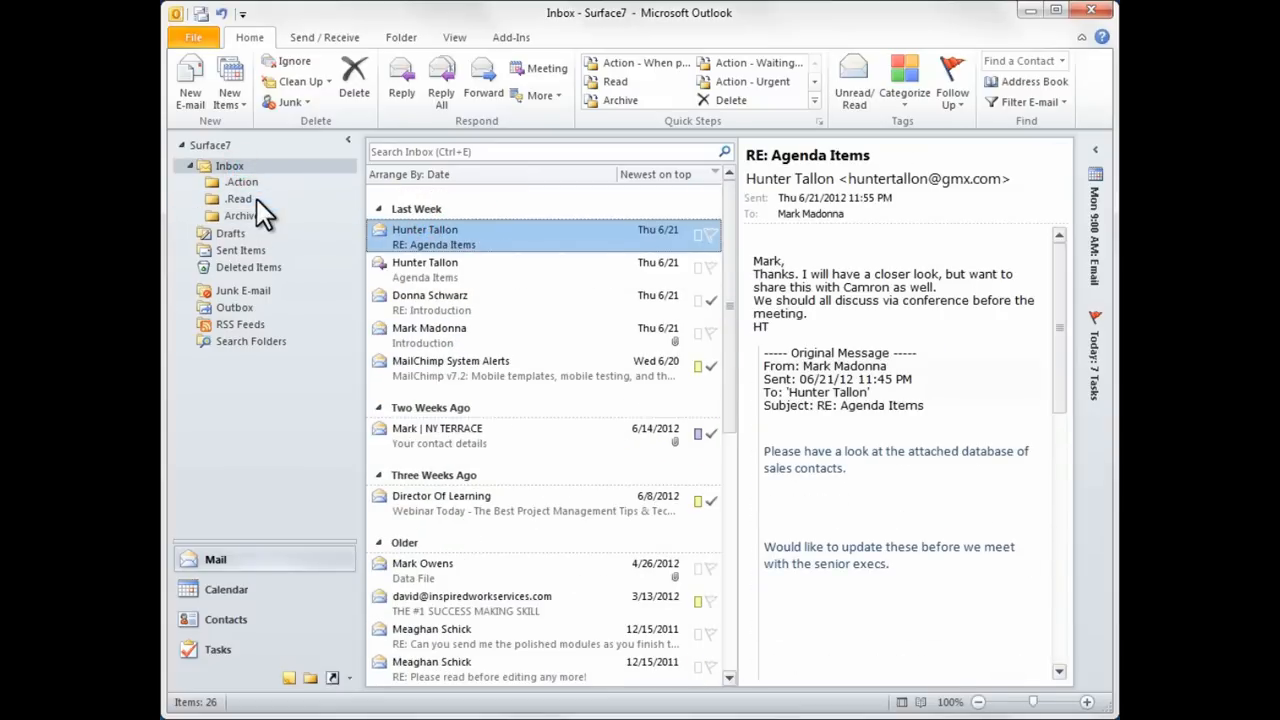
Step: File the Agenda Items, RE: Introduction and Introduction messages with the Read, Action - Waiting and Action - Urgent Quick Steps, respectively
{"action": "left_click_drag", "start_coordinate": [465, 262], "coordinate": [430, 290]}
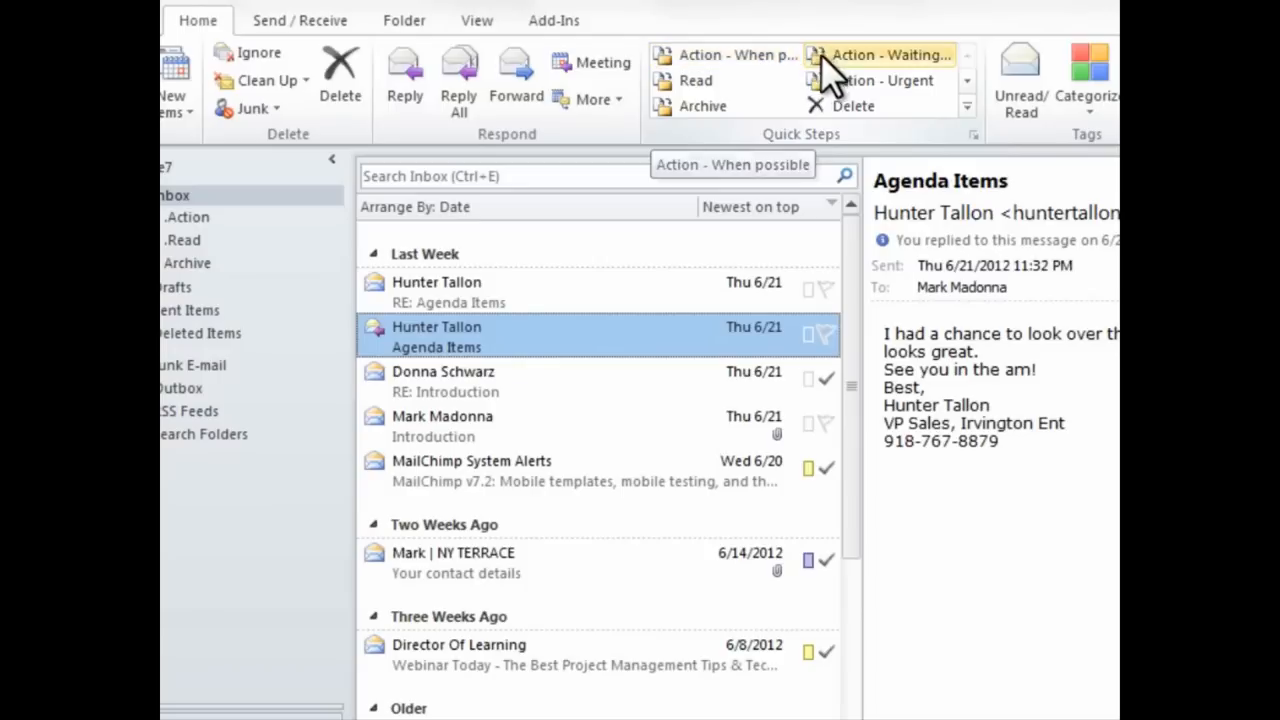
{"action": "left_click", "coordinate": [698, 81]}
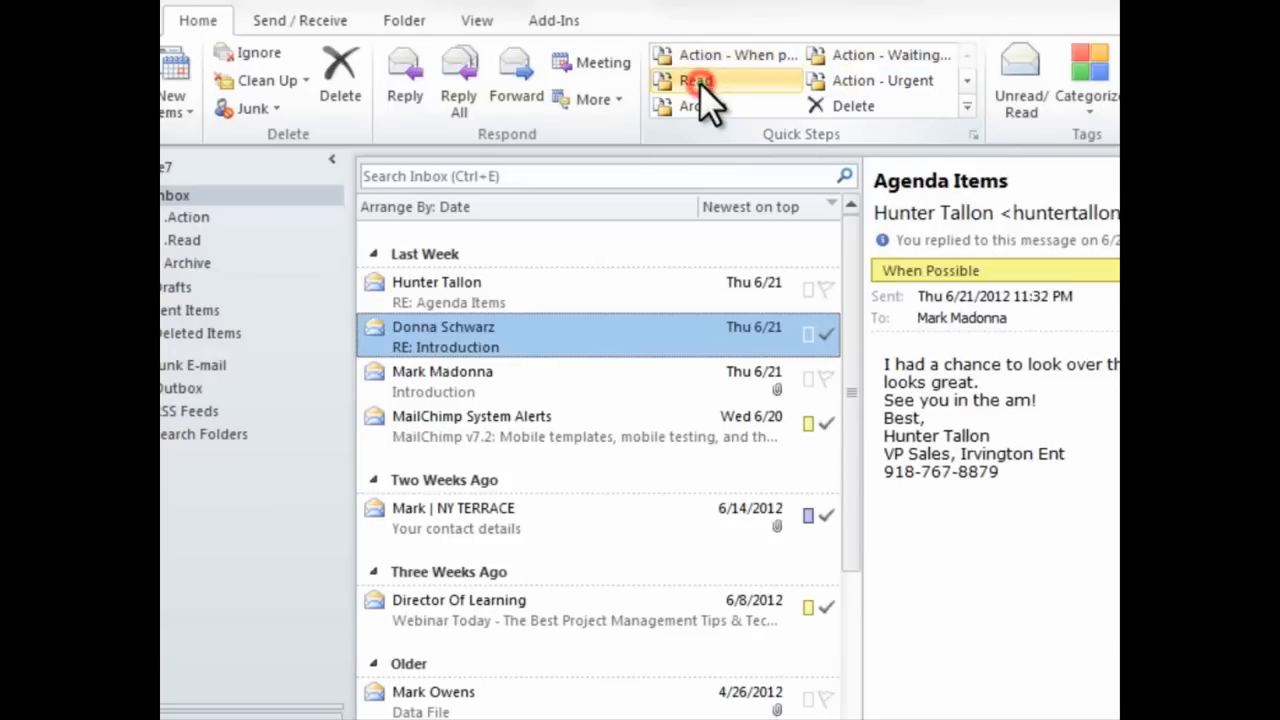
{"action": "left_click", "coordinate": [863, 57]}
{"action": "left_click", "coordinate": [856, 76]}
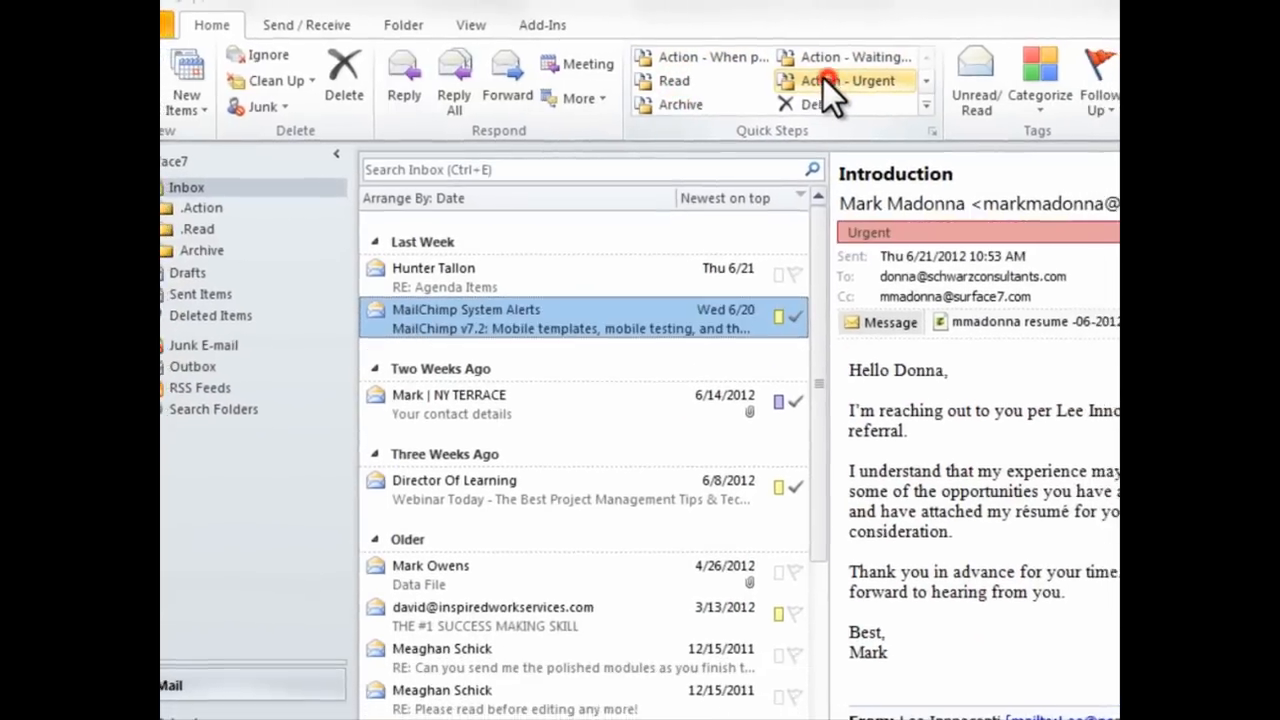
{"action": "left_click", "coordinate": [190, 214]}
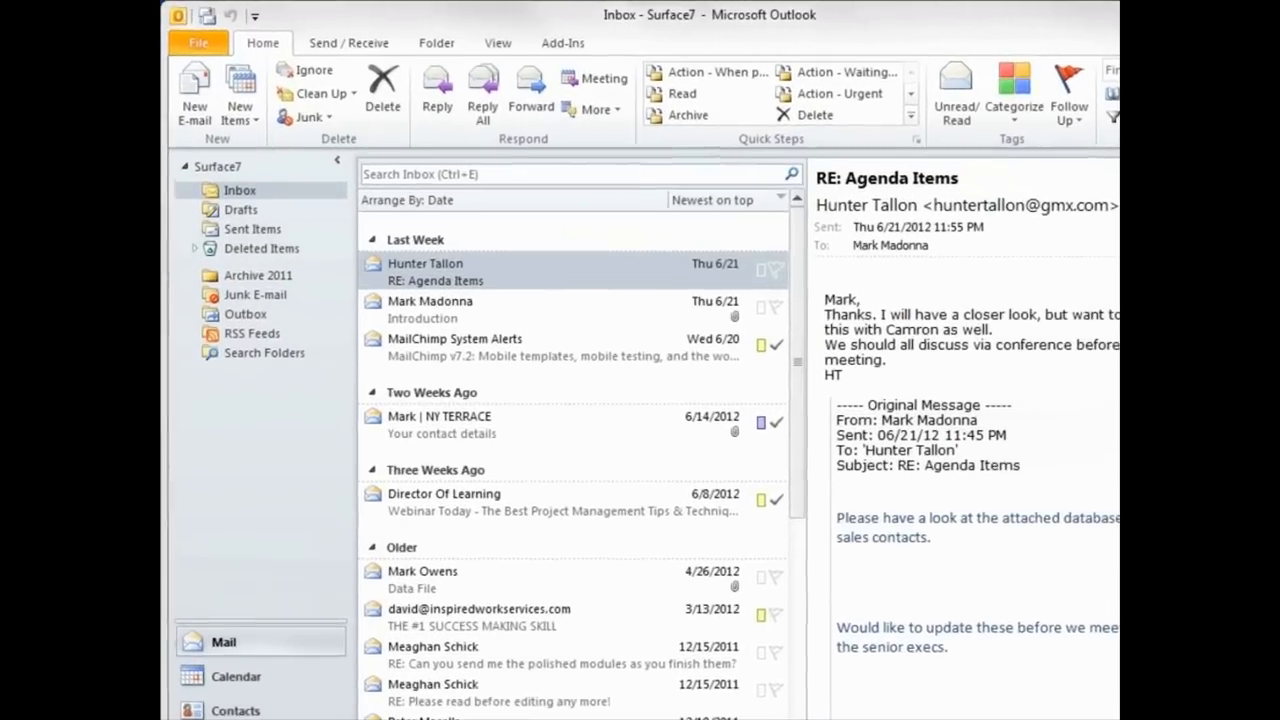
Step: Create a mail subfolder named .Action under the Inbox
{"action": "right_click", "coordinate": [299, 221]}
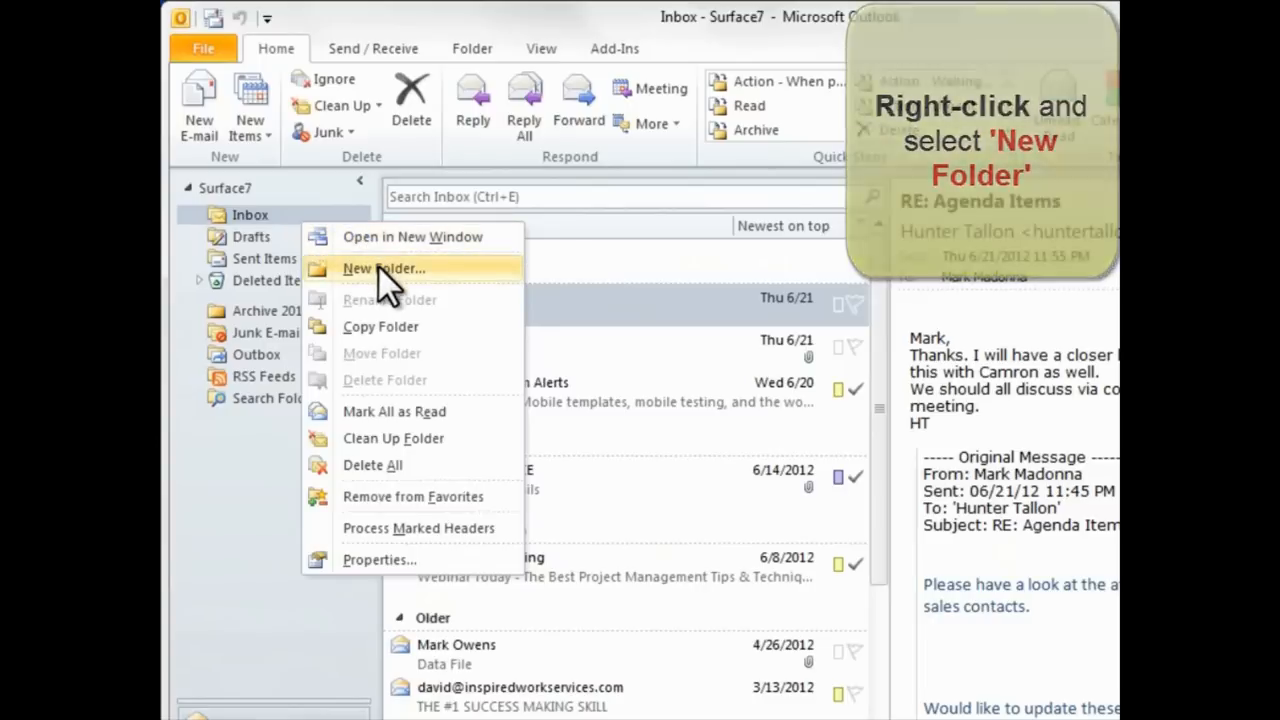
{"action": "left_click", "coordinate": [434, 270]}
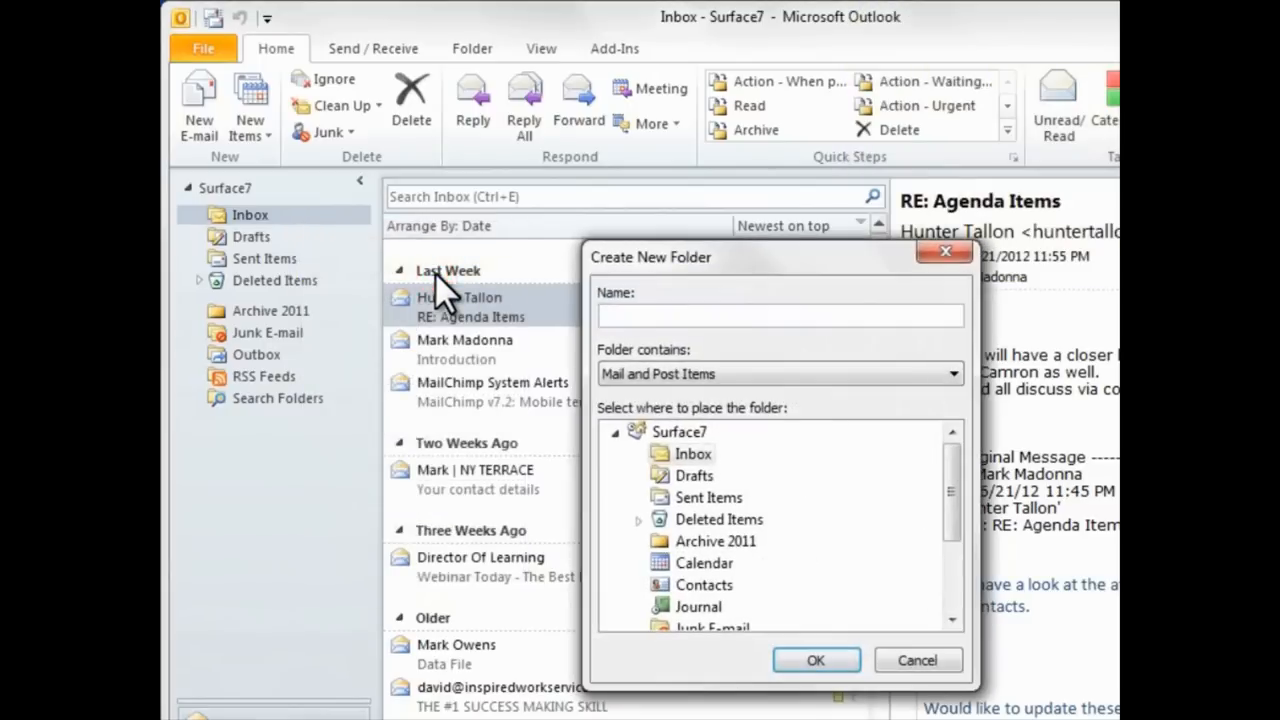
{"action": "type", "text": ".Action"}
{"action": "left_click", "coordinate": [814, 663]}
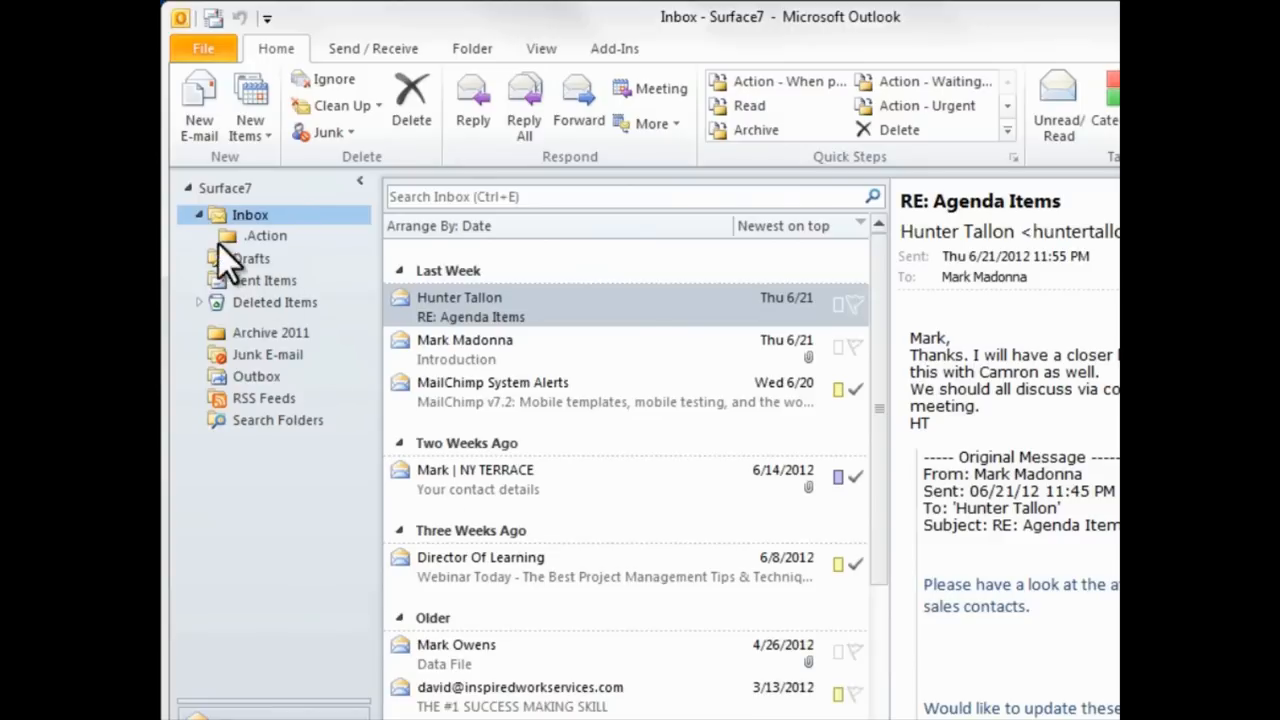
{"action": "left_click", "coordinate": [199, 215]}
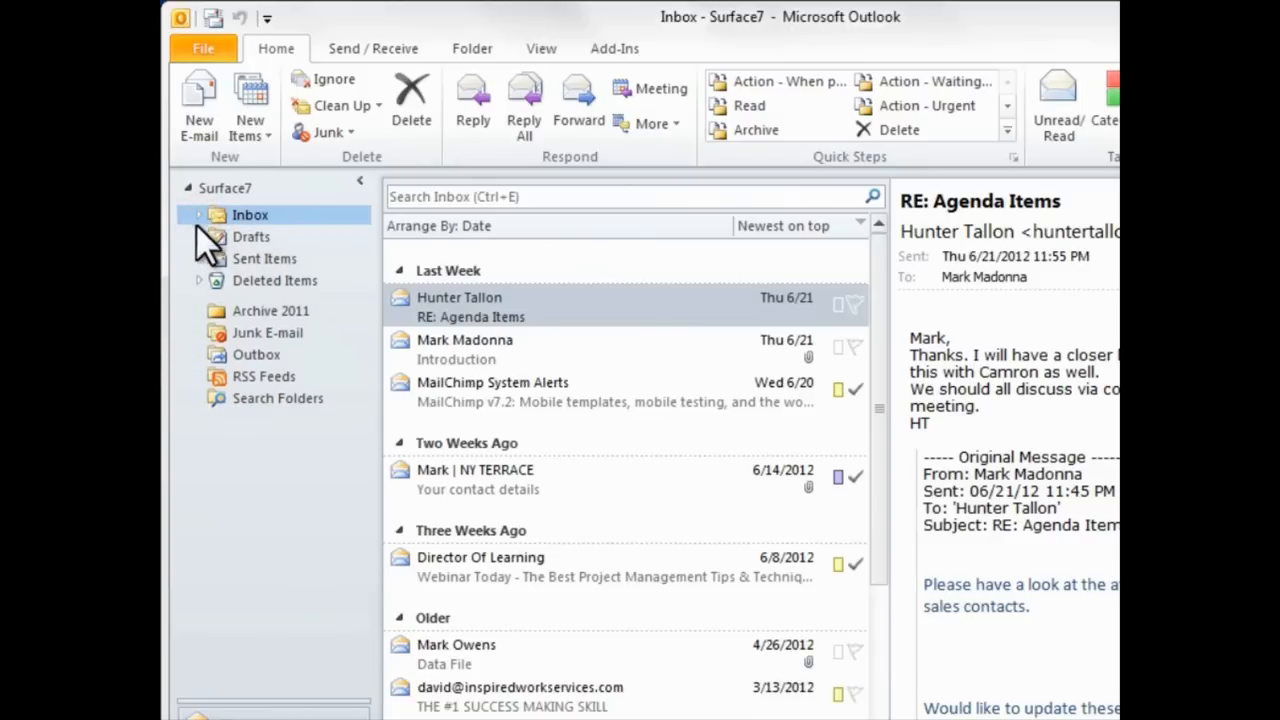
{"action": "left_click", "coordinate": [196, 216]}
Step: Create a second mail subfolder under the Inbox named .Read
{"action": "right_click", "coordinate": [232, 209]}
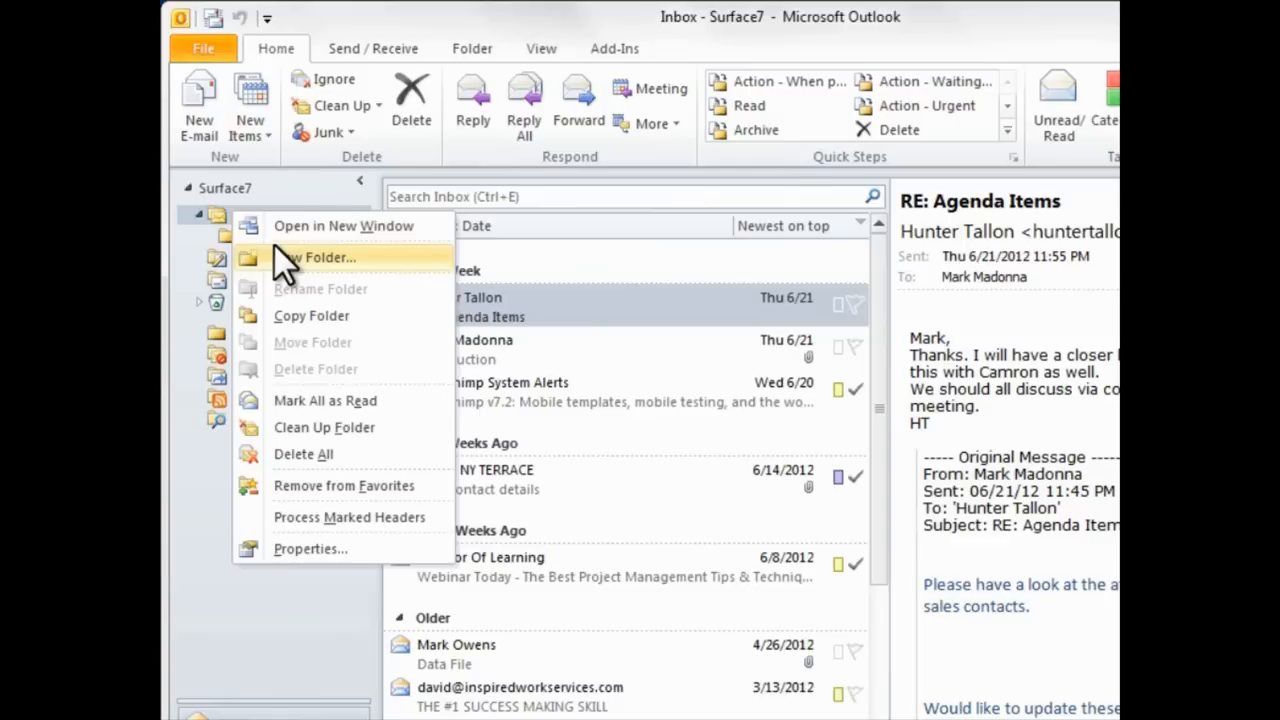
{"action": "left_click", "coordinate": [274, 250]}
{"action": "type", "text": "."}
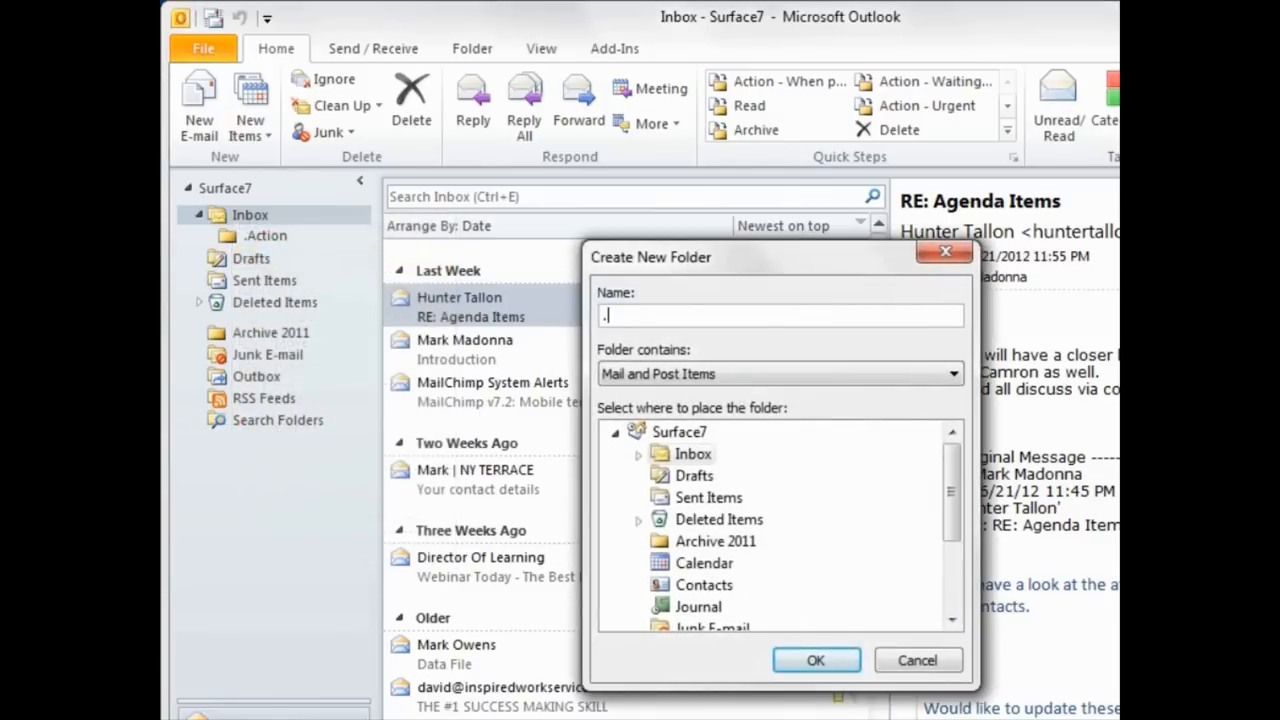
{"action": "type", "text": "Read"}
{"action": "left_click", "coordinate": [817, 660]}
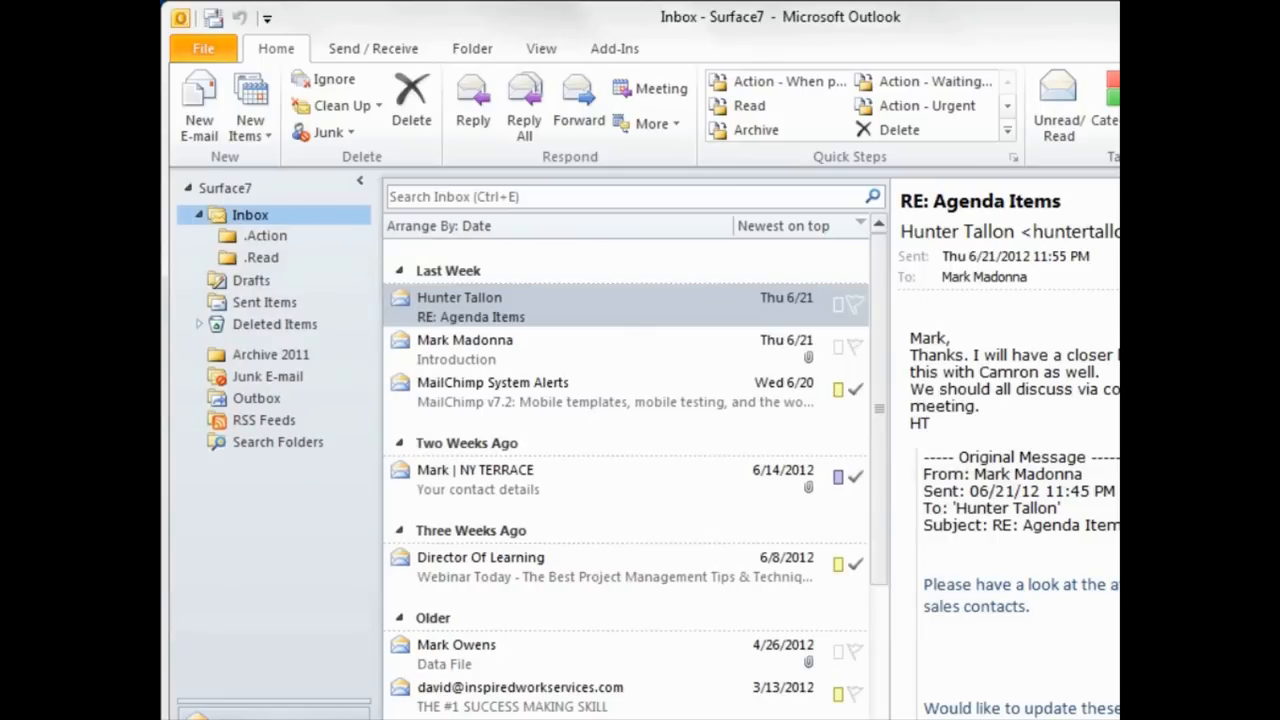
Step: Create a third mail subfolder under the Inbox named Archive
{"action": "right_click", "coordinate": [322, 216]}
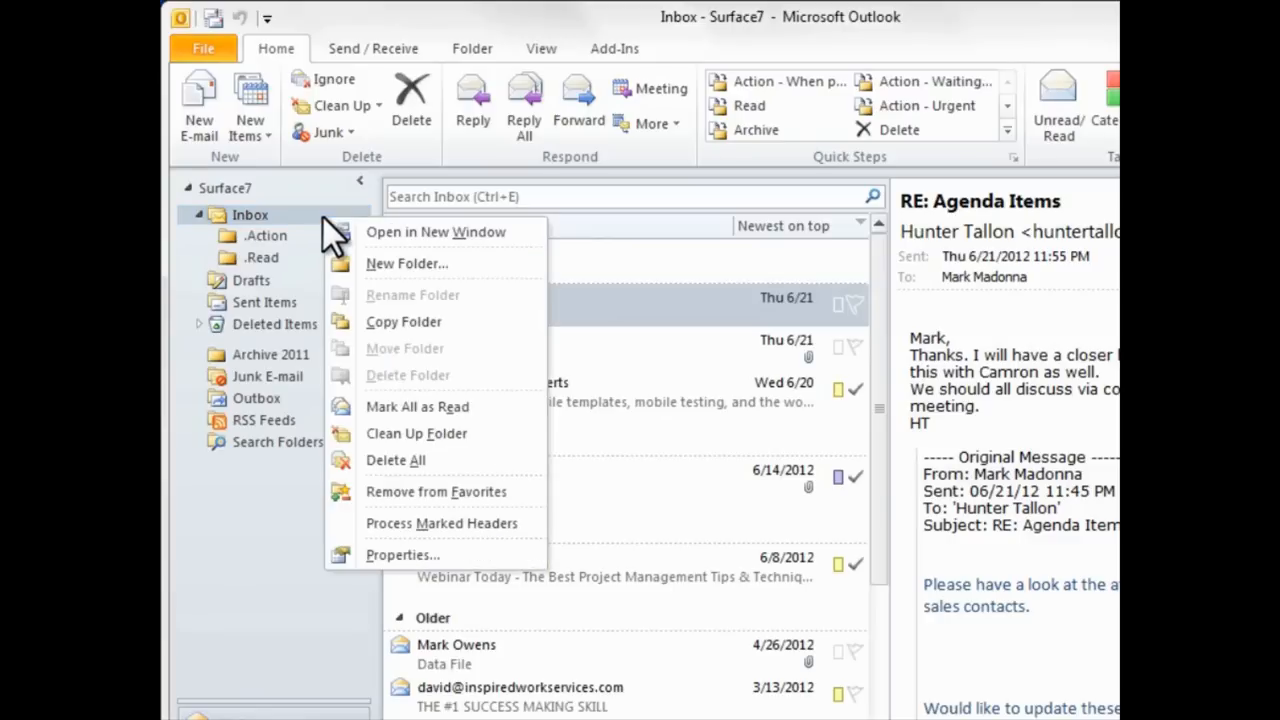
{"action": "left_click", "coordinate": [379, 262]}
{"action": "type", "text": "Ar"}
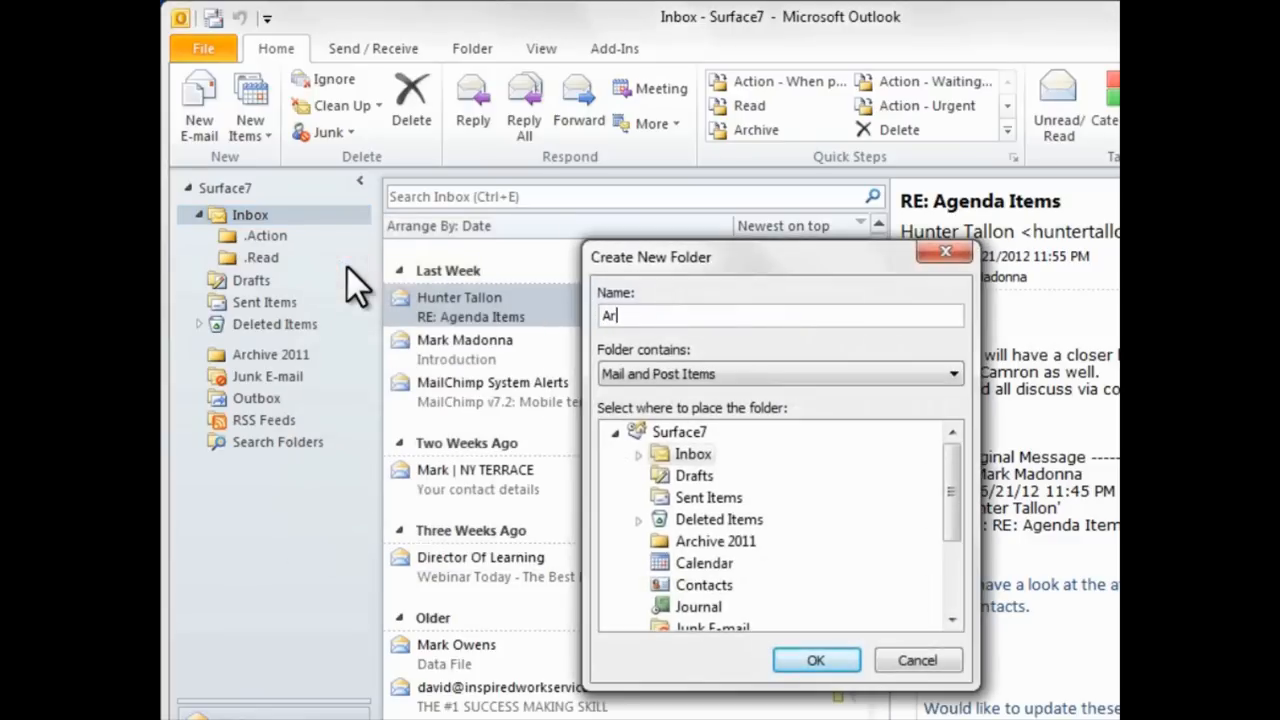
{"action": "type", "text": "chive"}
{"action": "left_click", "coordinate": [816, 660]}
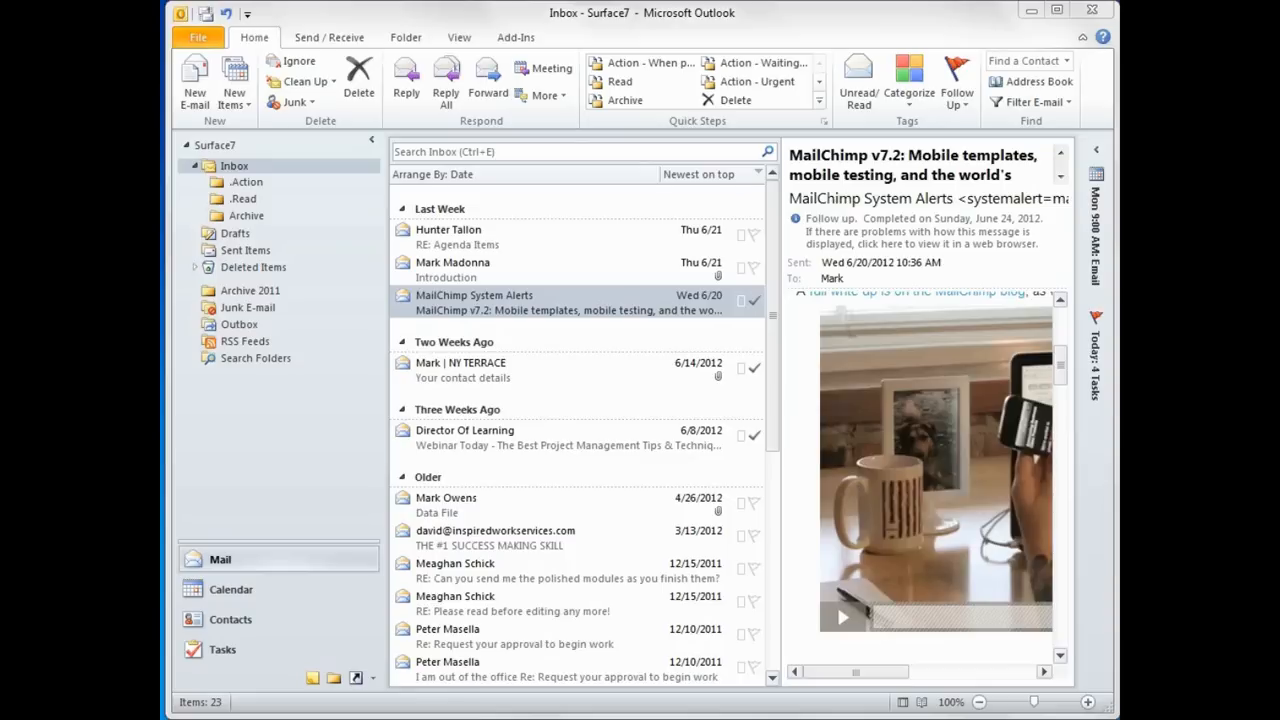
Step: Open the full color category list for the RE: Agenda Items message and rename Red Category as Urgent
{"action": "left_click", "coordinate": [551, 231]}
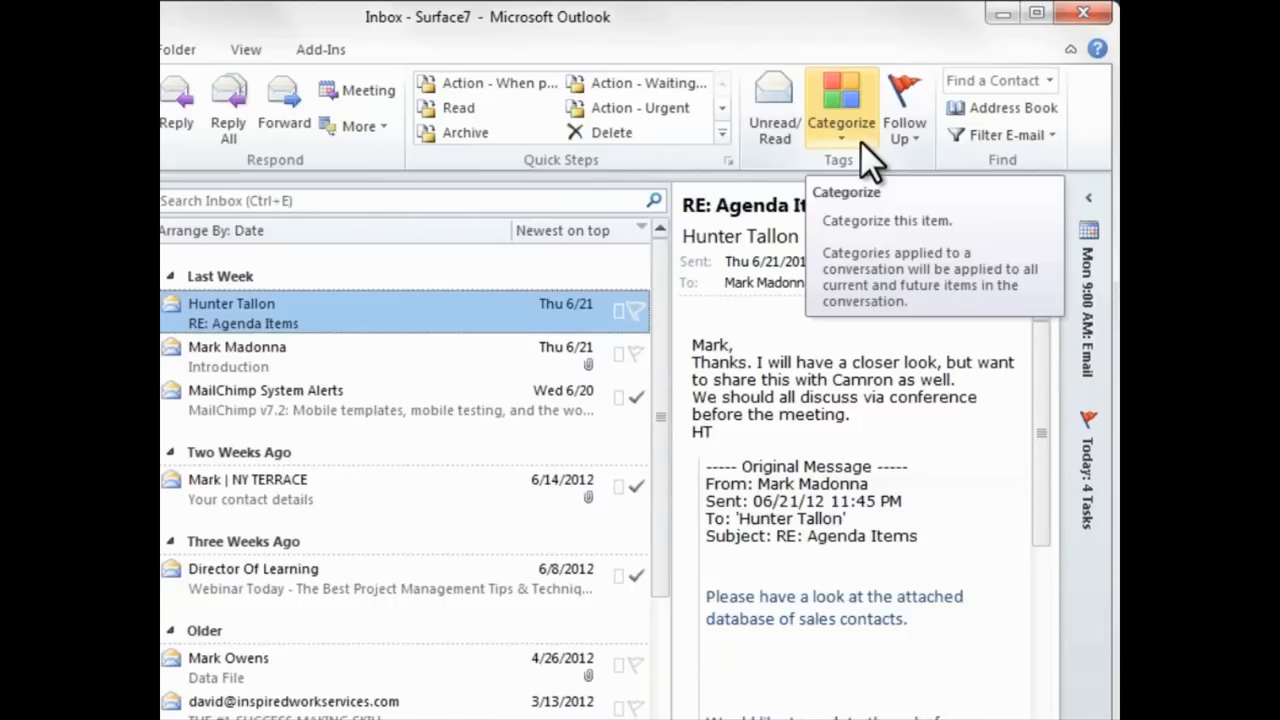
{"action": "left_click", "coordinate": [861, 141]}
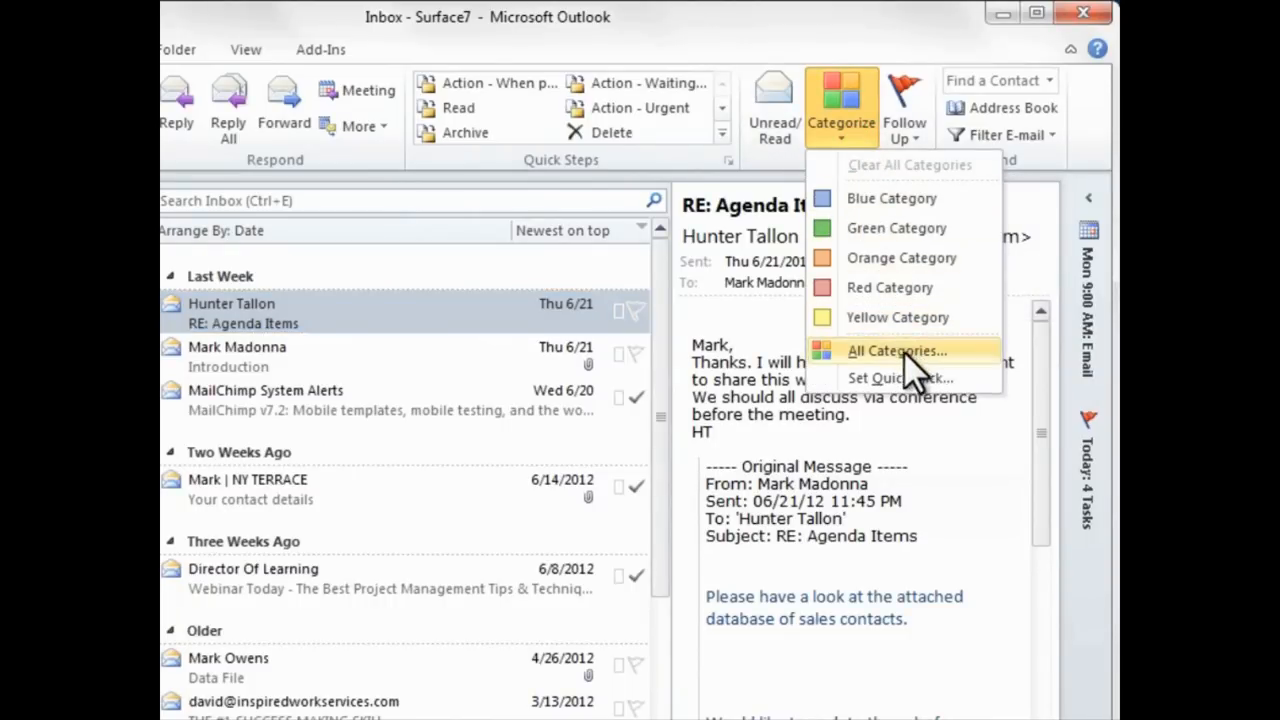
{"action": "left_click", "coordinate": [960, 352]}
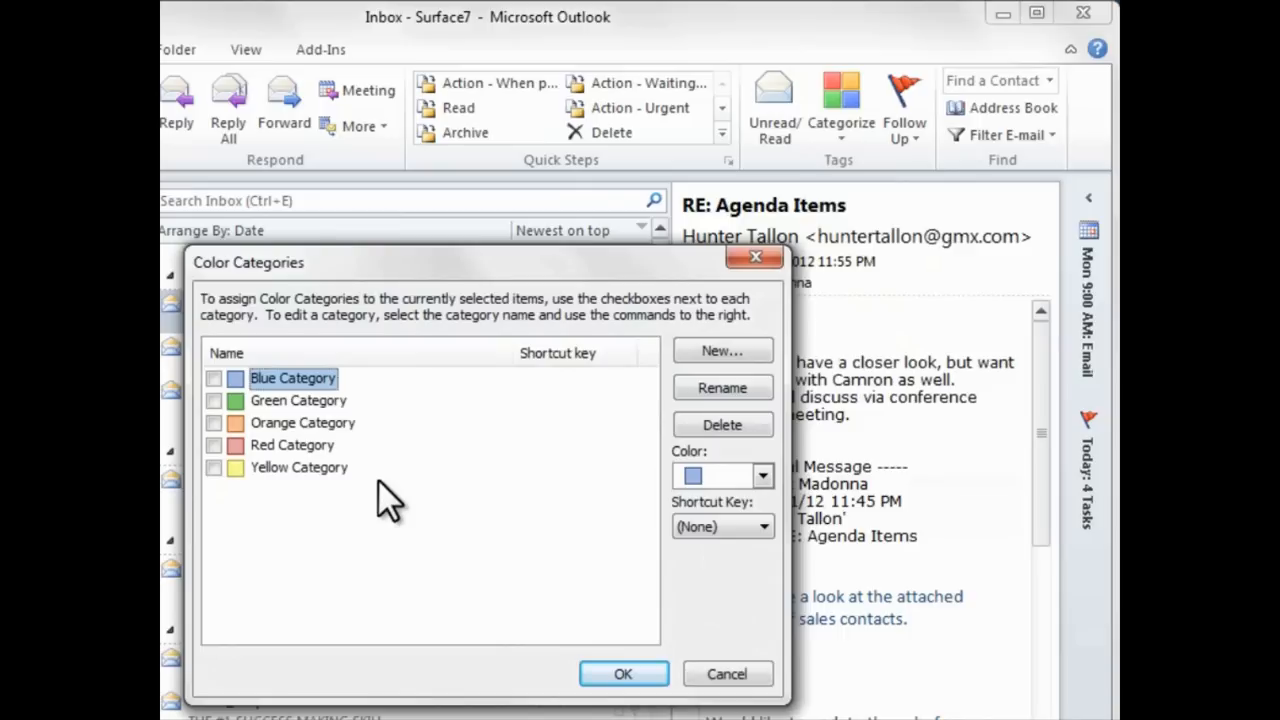
{"action": "left_click", "coordinate": [300, 445]}
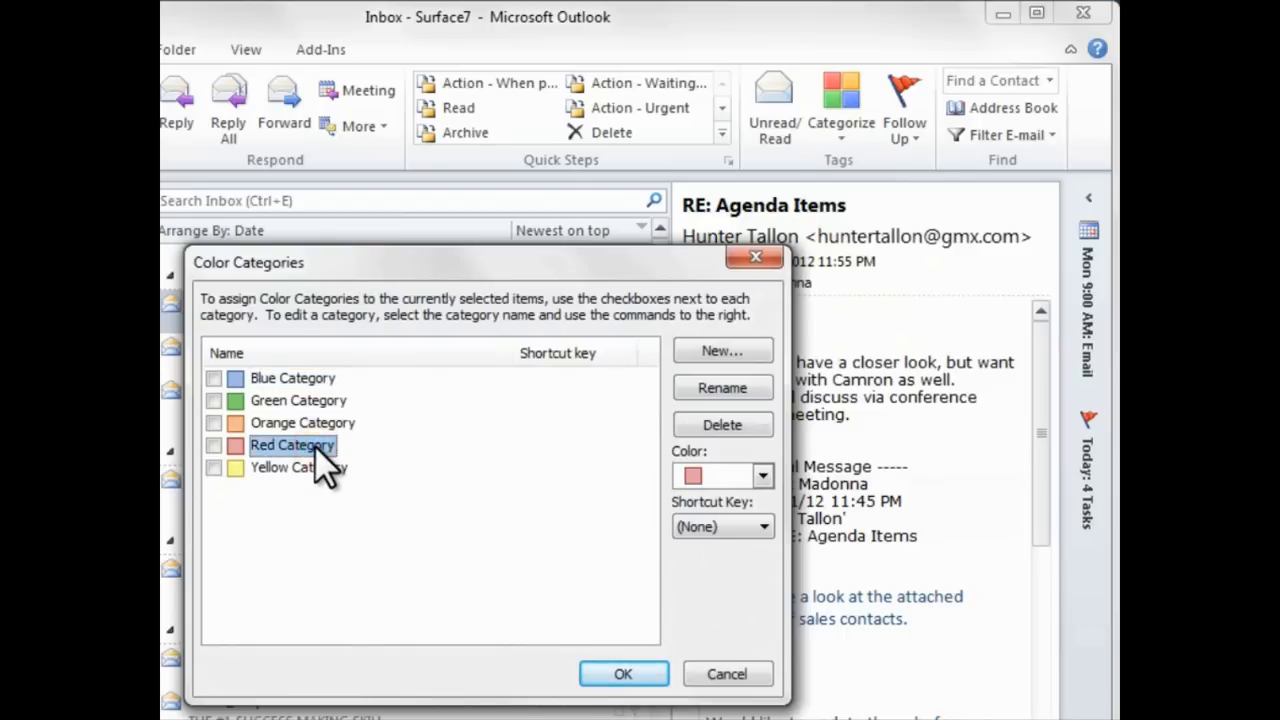
{"action": "left_click", "coordinate": [746, 390]}
{"action": "type", "text": "U"}
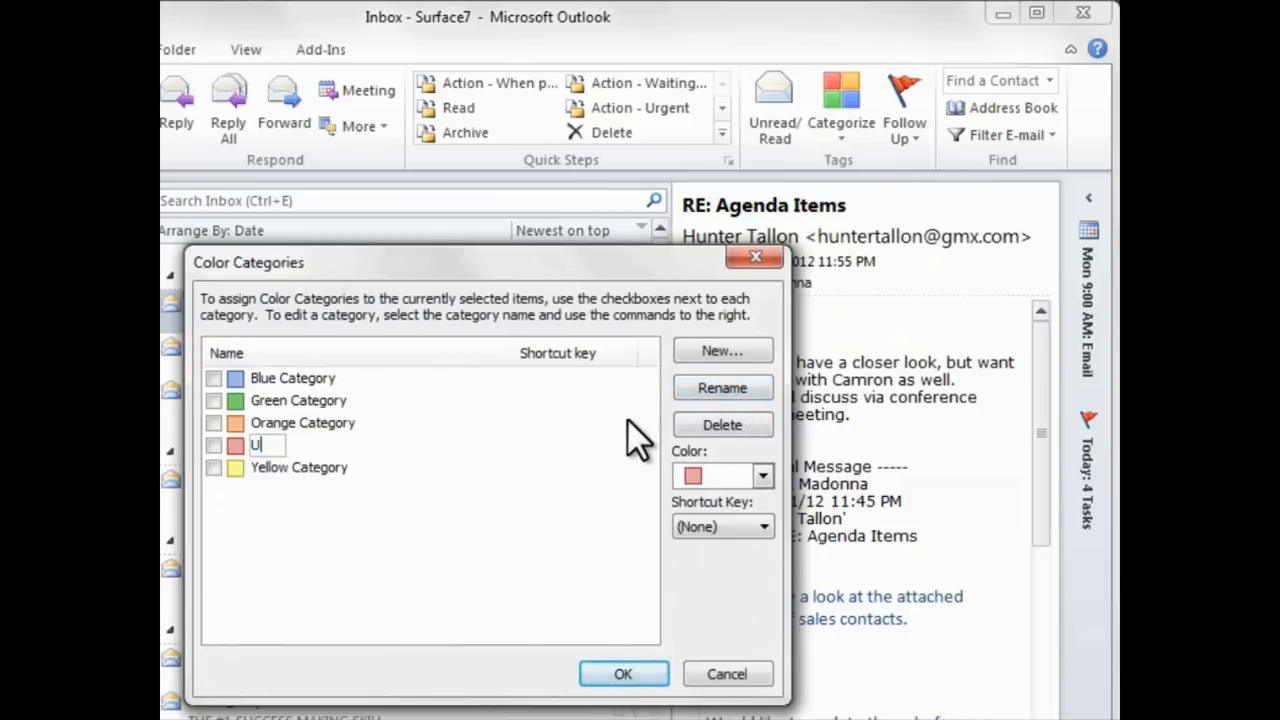
{"action": "type", "text": "rgent"}
{"action": "left_click", "coordinate": [627, 419]}
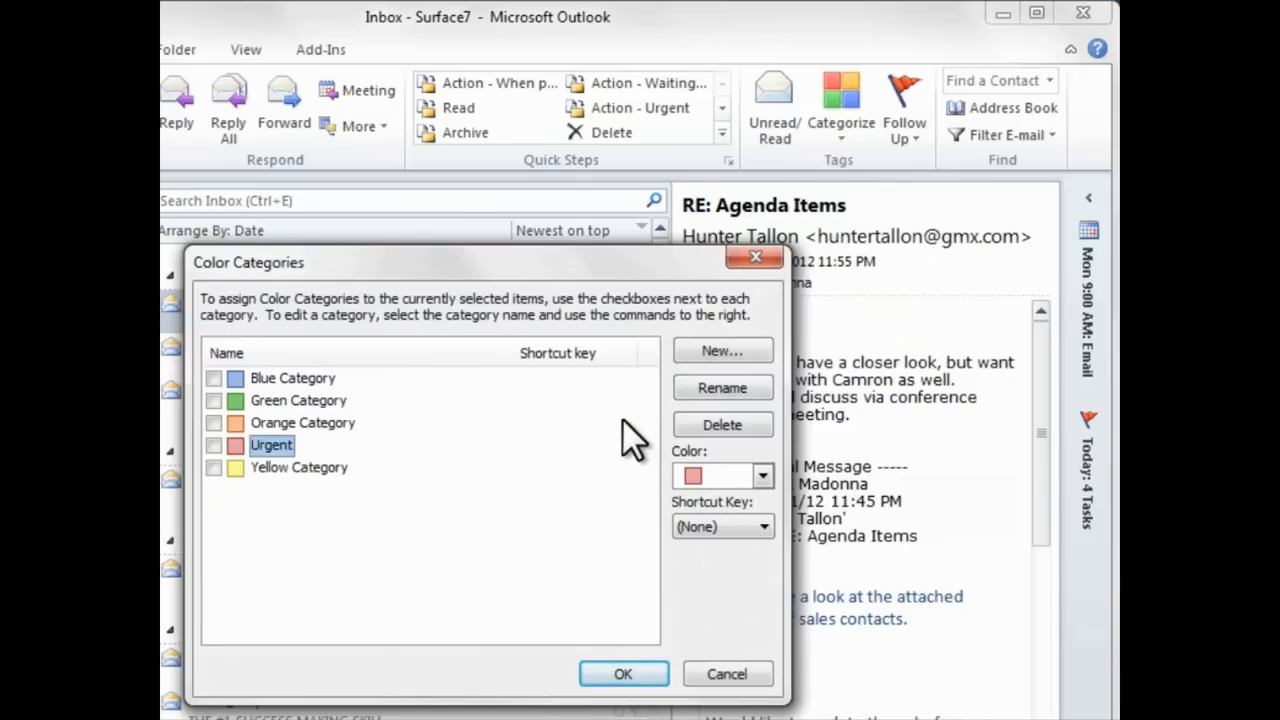
Step: Rename Orange Category as When Possible in the color category list
{"action": "left_click", "coordinate": [332, 421]}
{"action": "left_click", "coordinate": [703, 392]}
{"action": "type", "text": "W"}
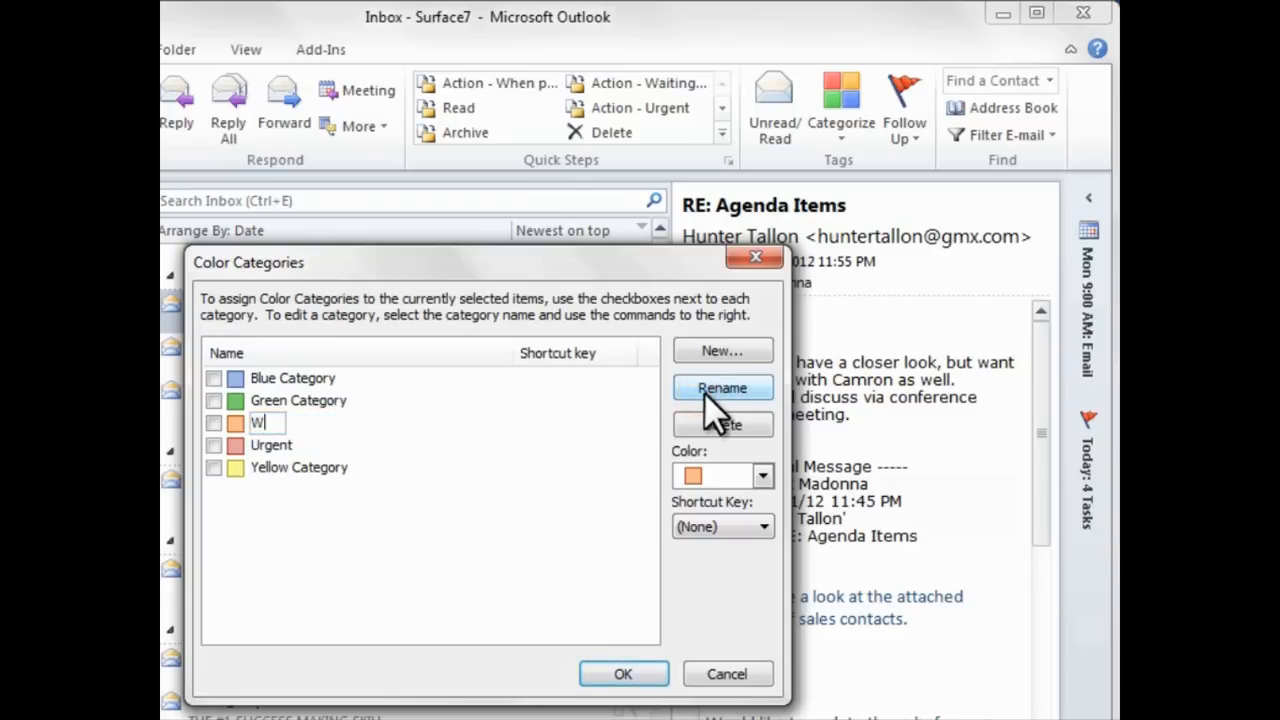
{"action": "type", "text": "hen Possible"}
{"action": "key", "text": "Return"}
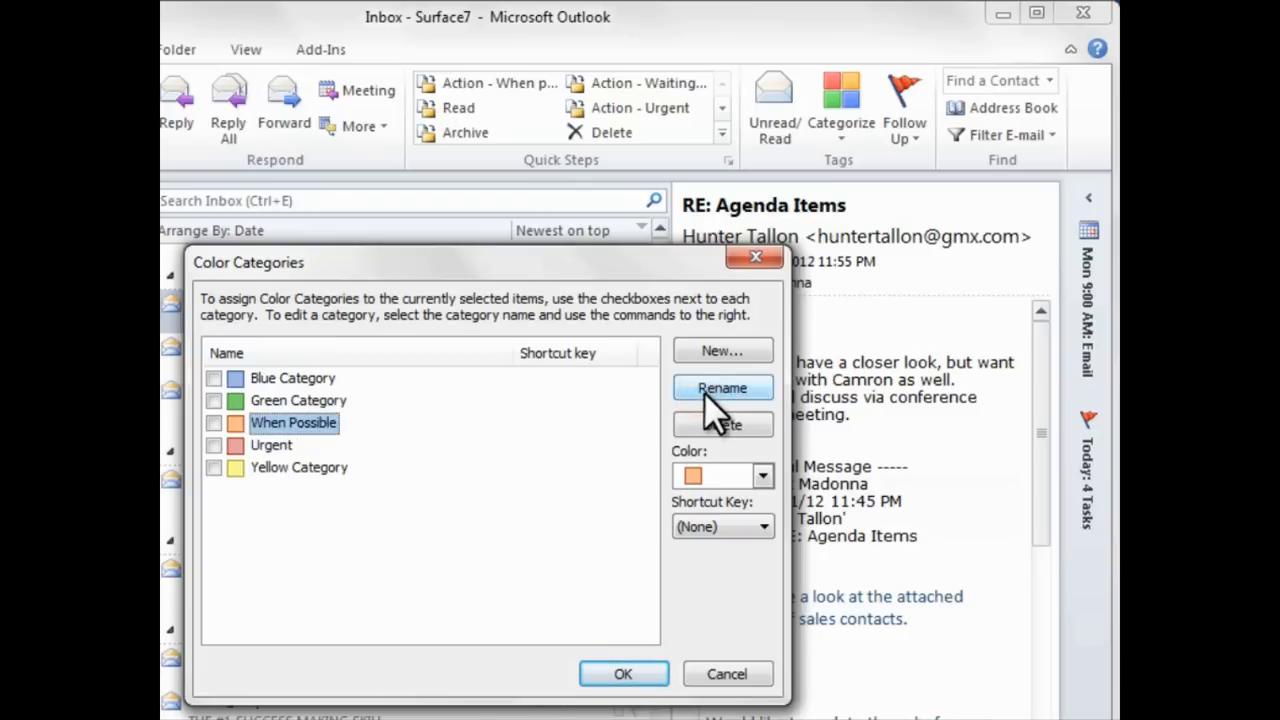
Step: Rename Blue Category as When Response Arrives and accept the color category changes
{"action": "left_click", "coordinate": [295, 377]}
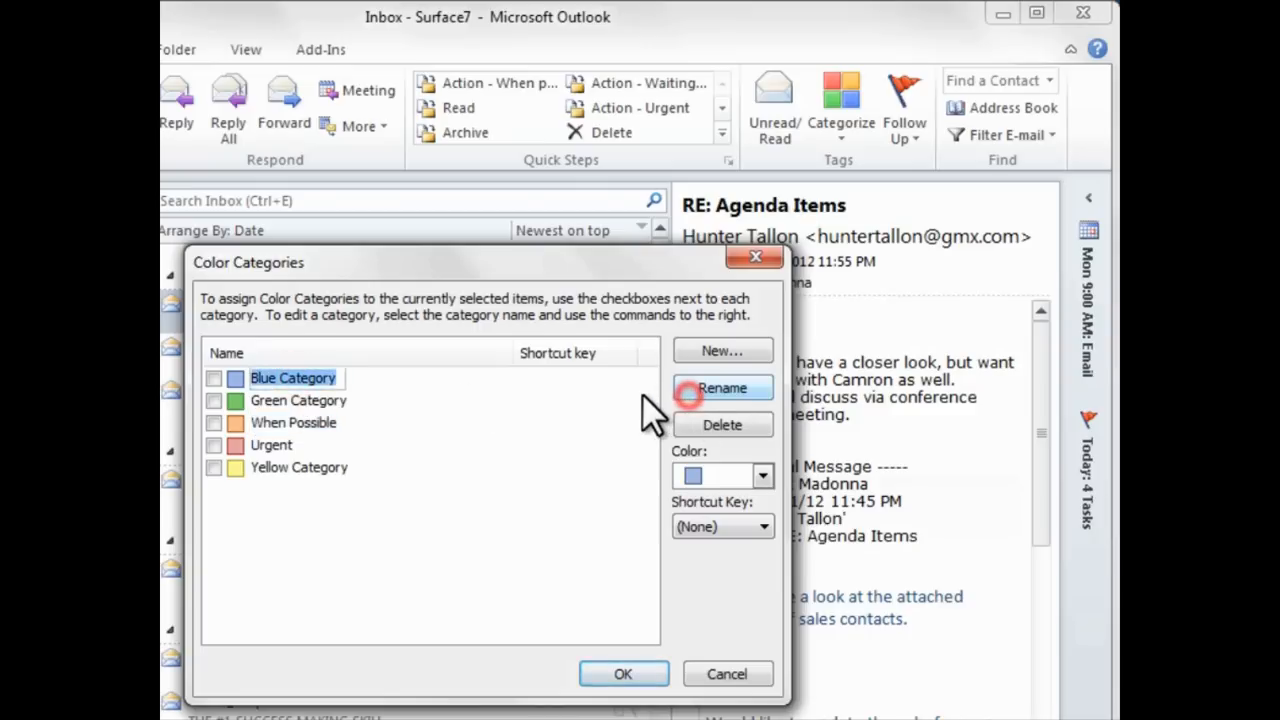
{"action": "type", "text": "When Response Arrives"}
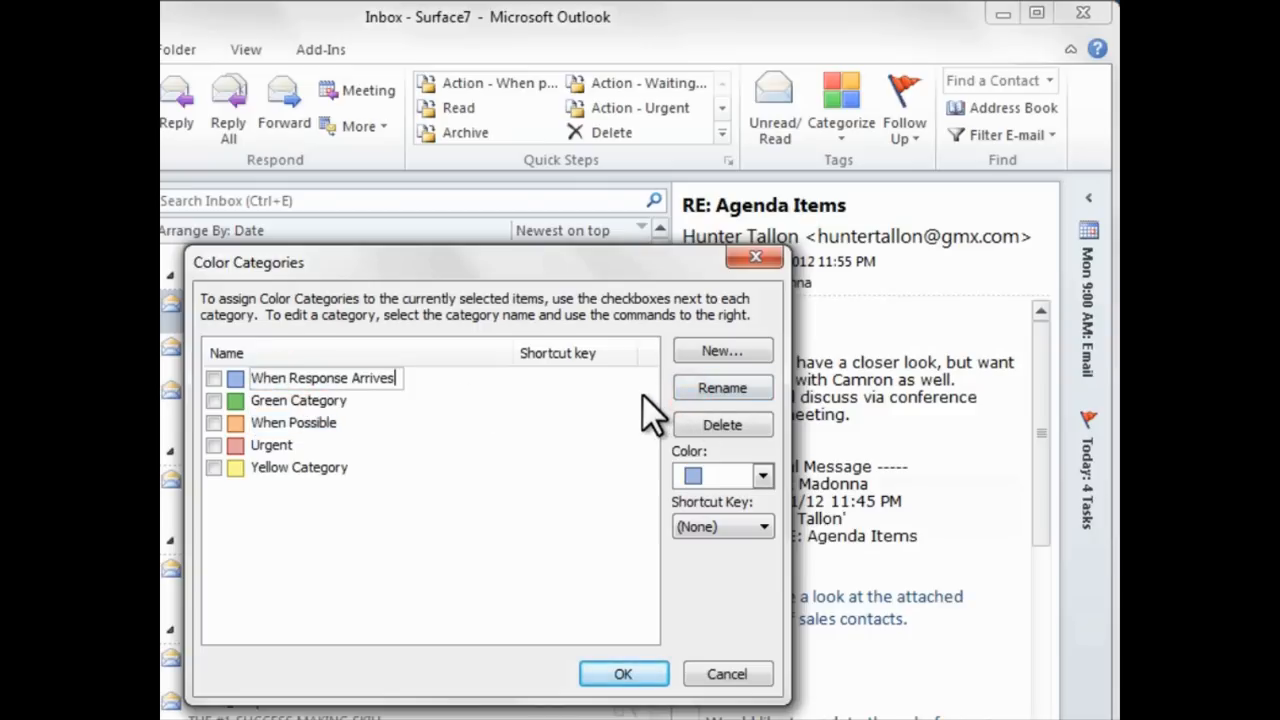
{"action": "key", "text": "Return"}
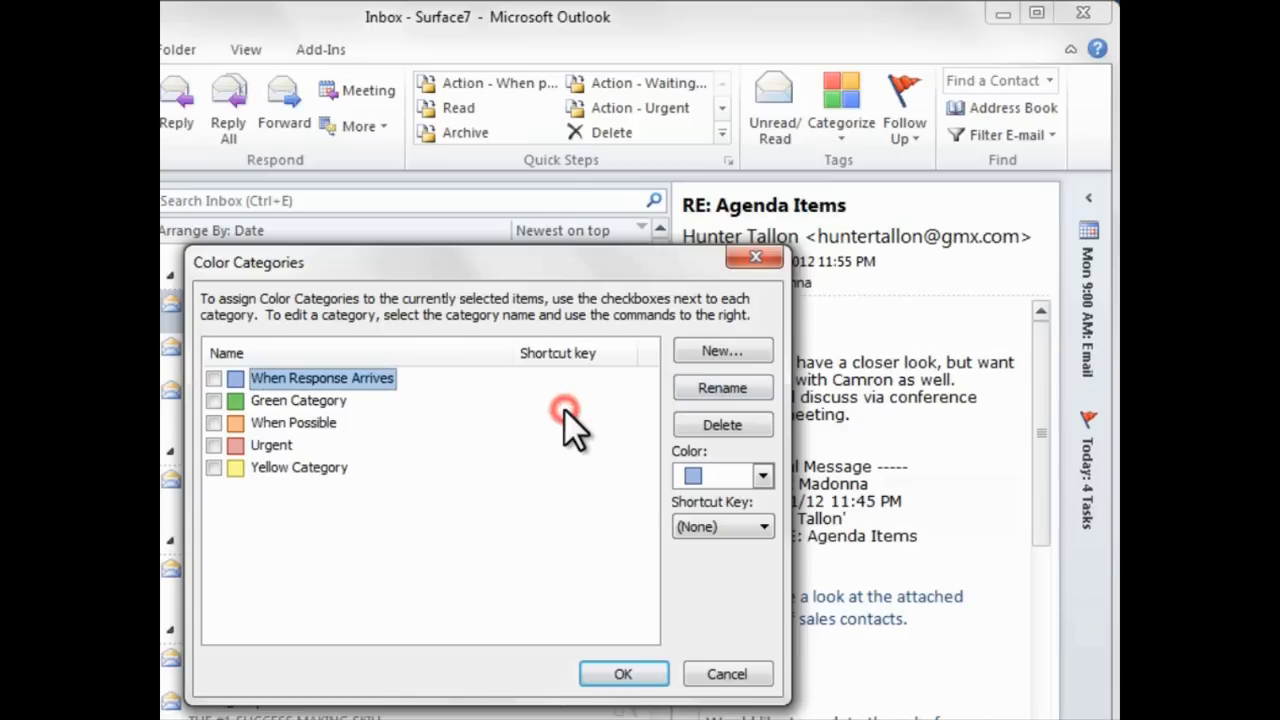
{"action": "left_click", "coordinate": [640, 666]}
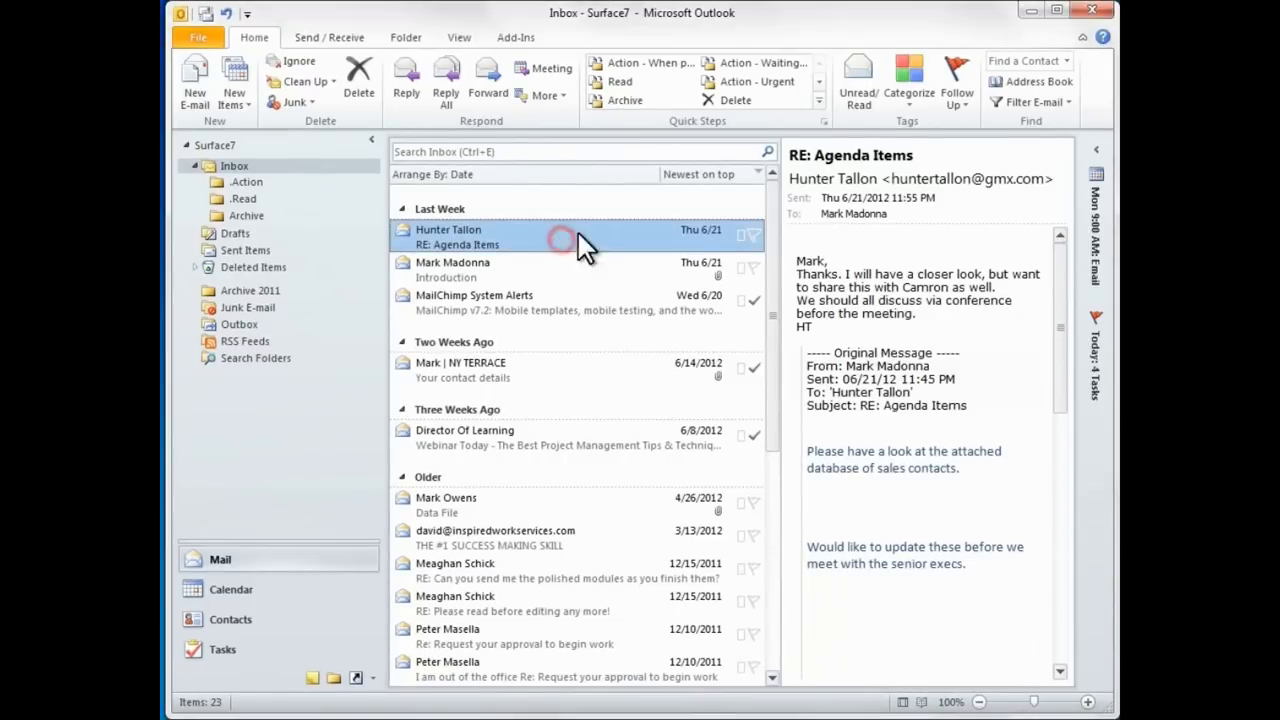
Step: Assign the When Response Arrives category to the RE: Agenda Items message in the Inbox
{"action": "left_click", "coordinate": [907, 109]}
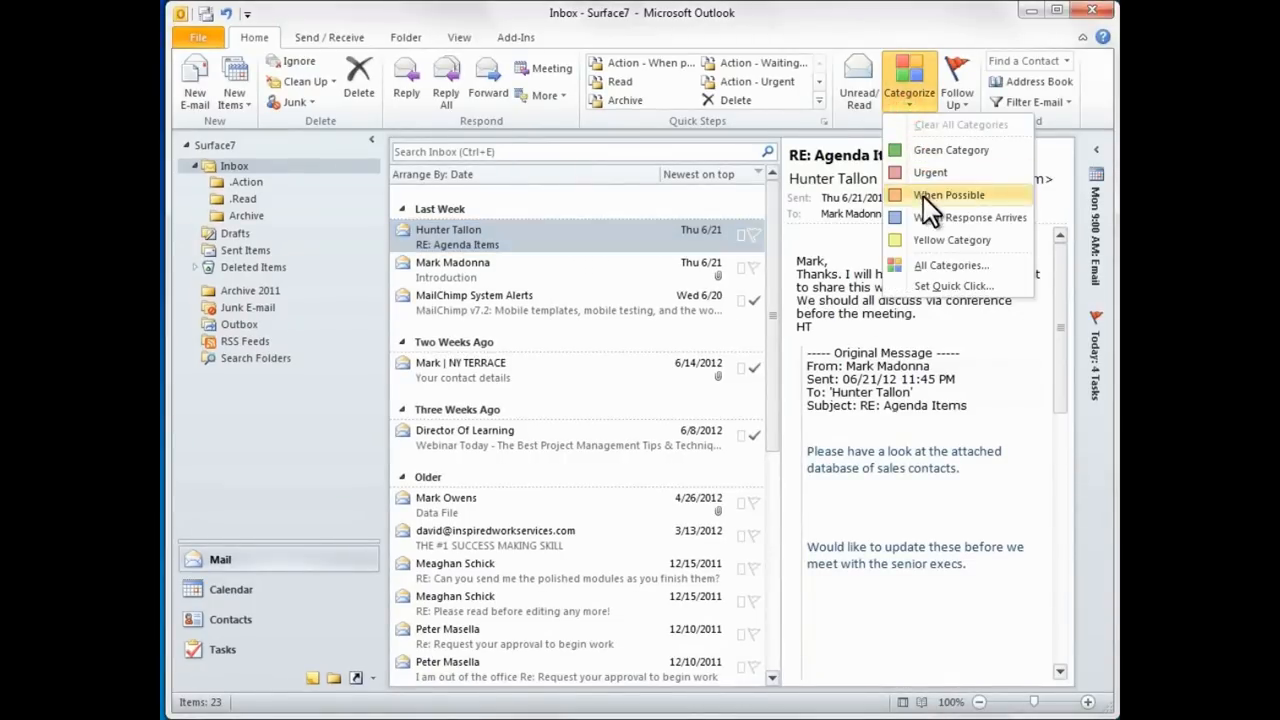
{"action": "left_click", "coordinate": [945, 217]}
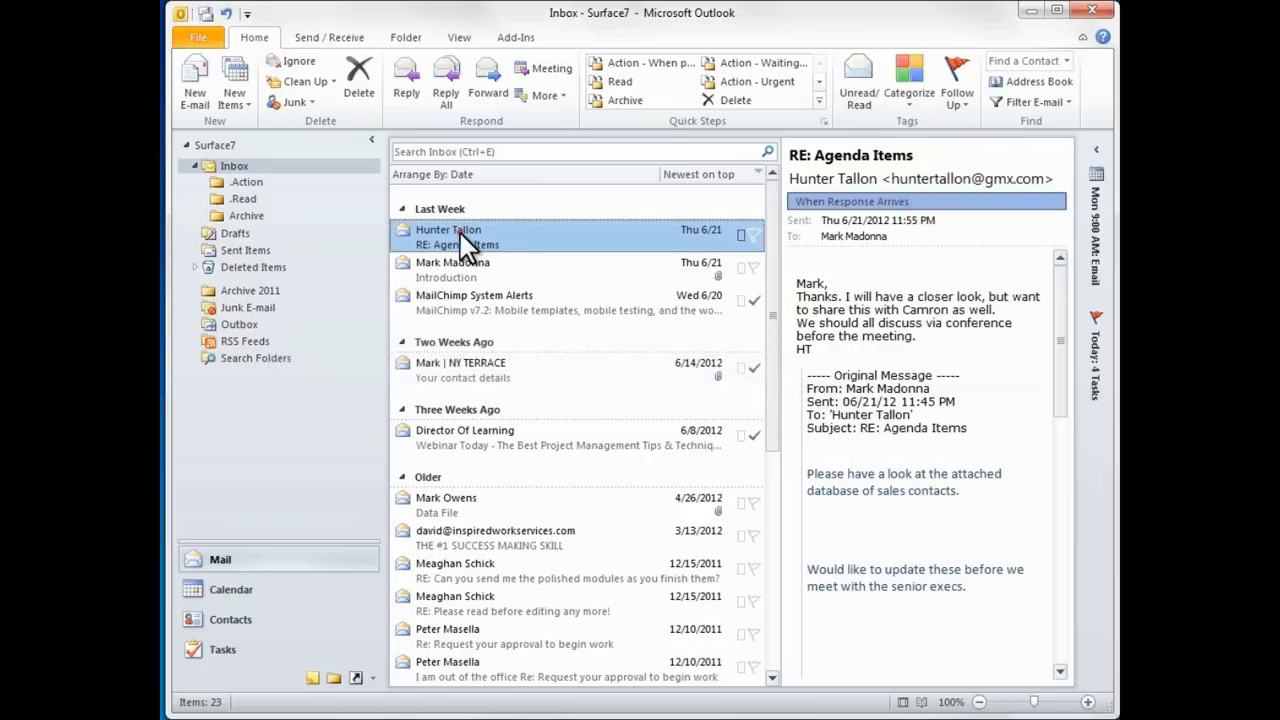
{"action": "left_click_drag", "start_coordinate": [460, 233], "coordinate": [484, 245]}
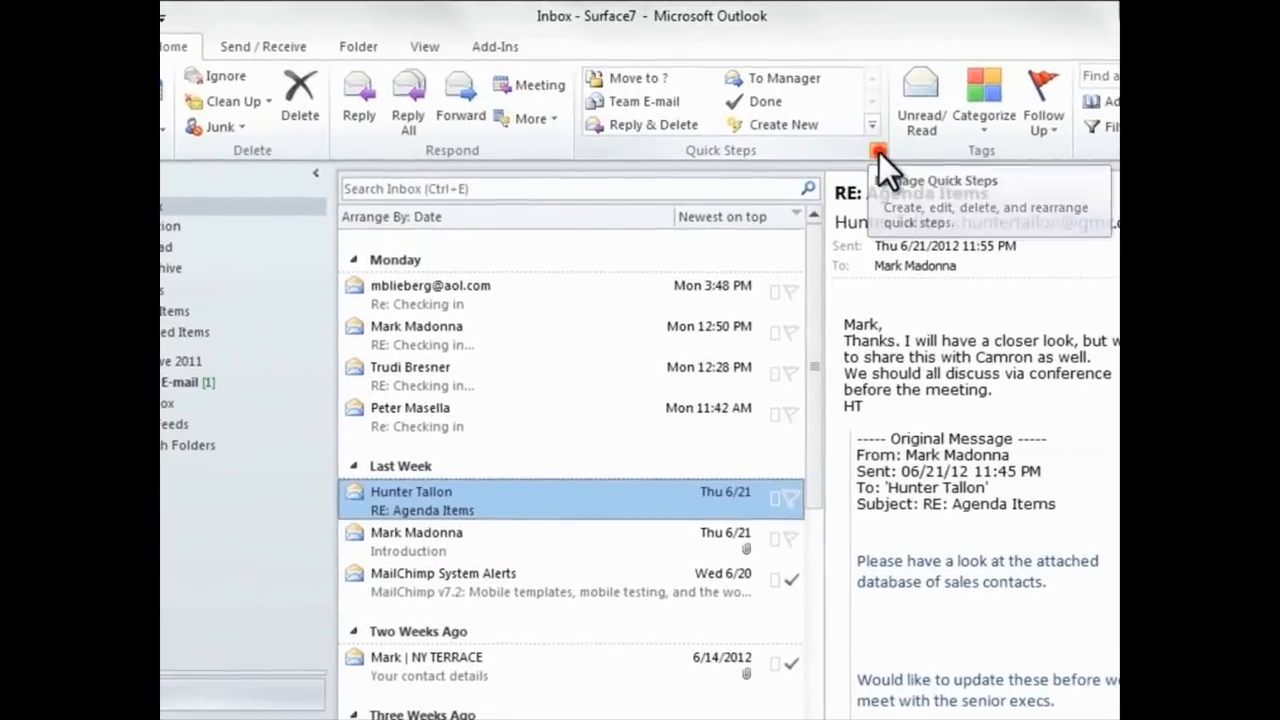
Step: Rename the Move to ? Quick Step as Archive and set its move destination to the Archive folder
{"action": "left_click", "coordinate": [869, 146]}
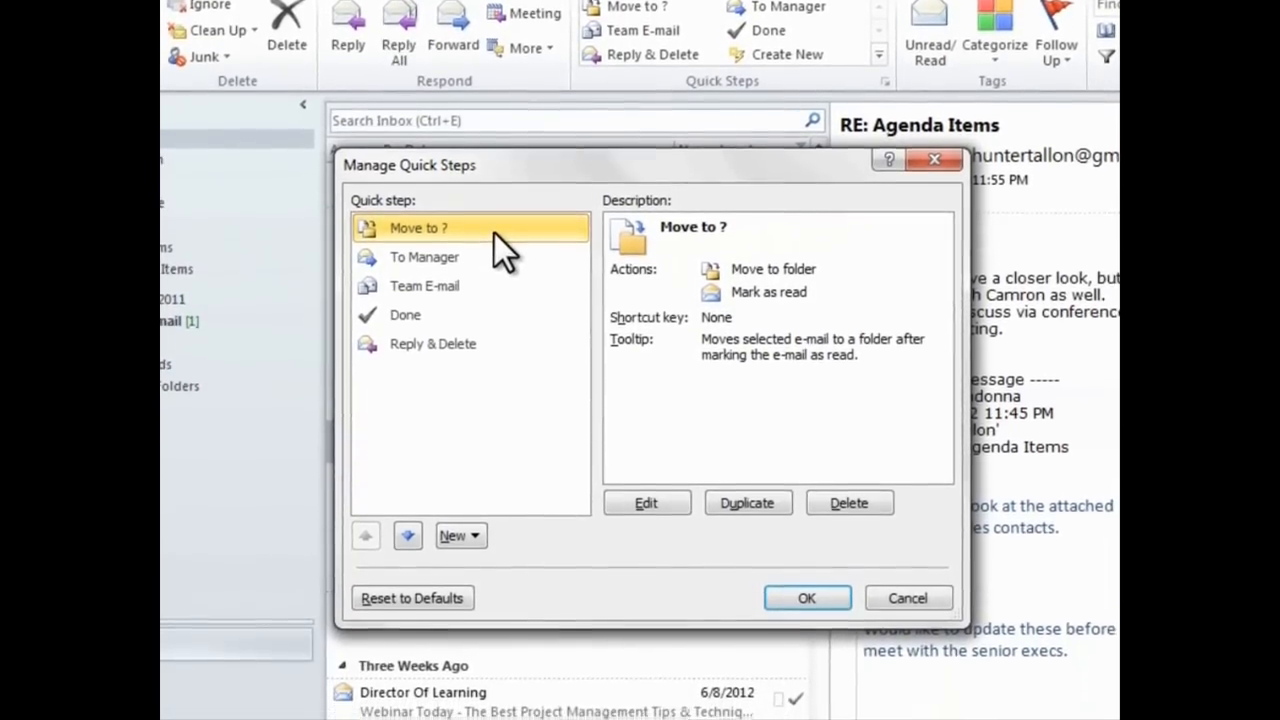
{"action": "left_click", "coordinate": [635, 474]}
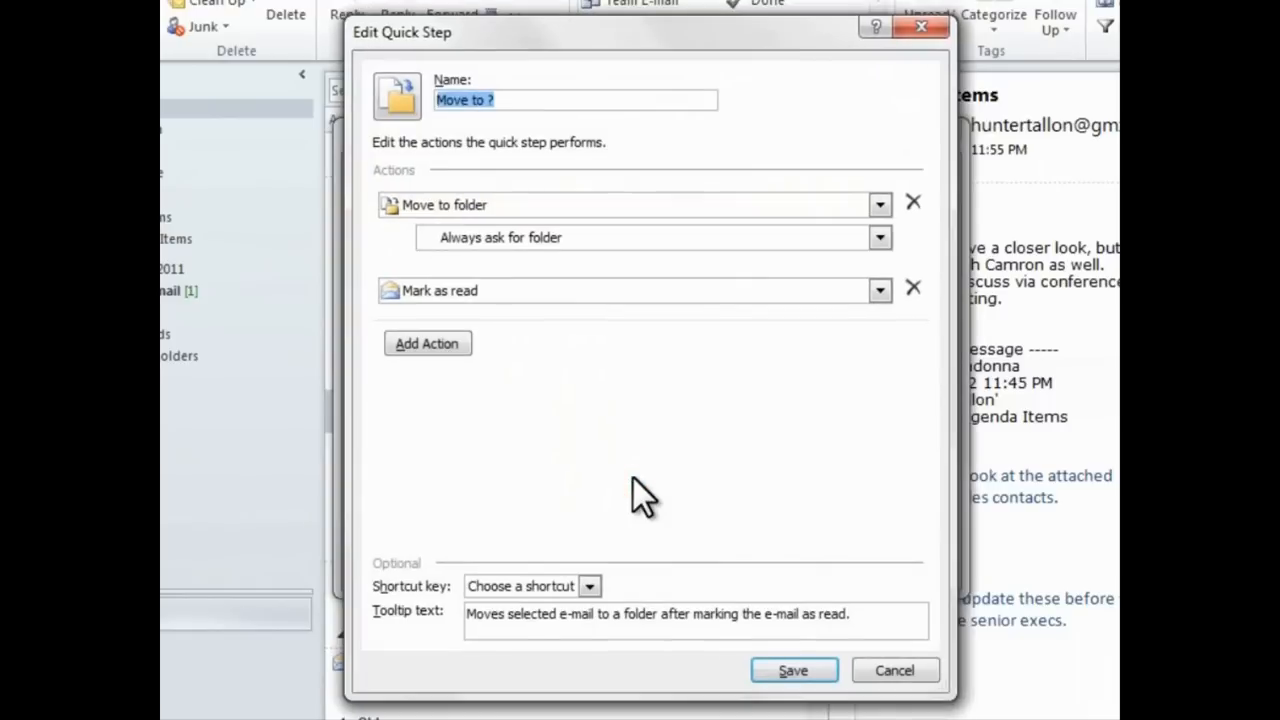
{"action": "type", "text": "Archive"}
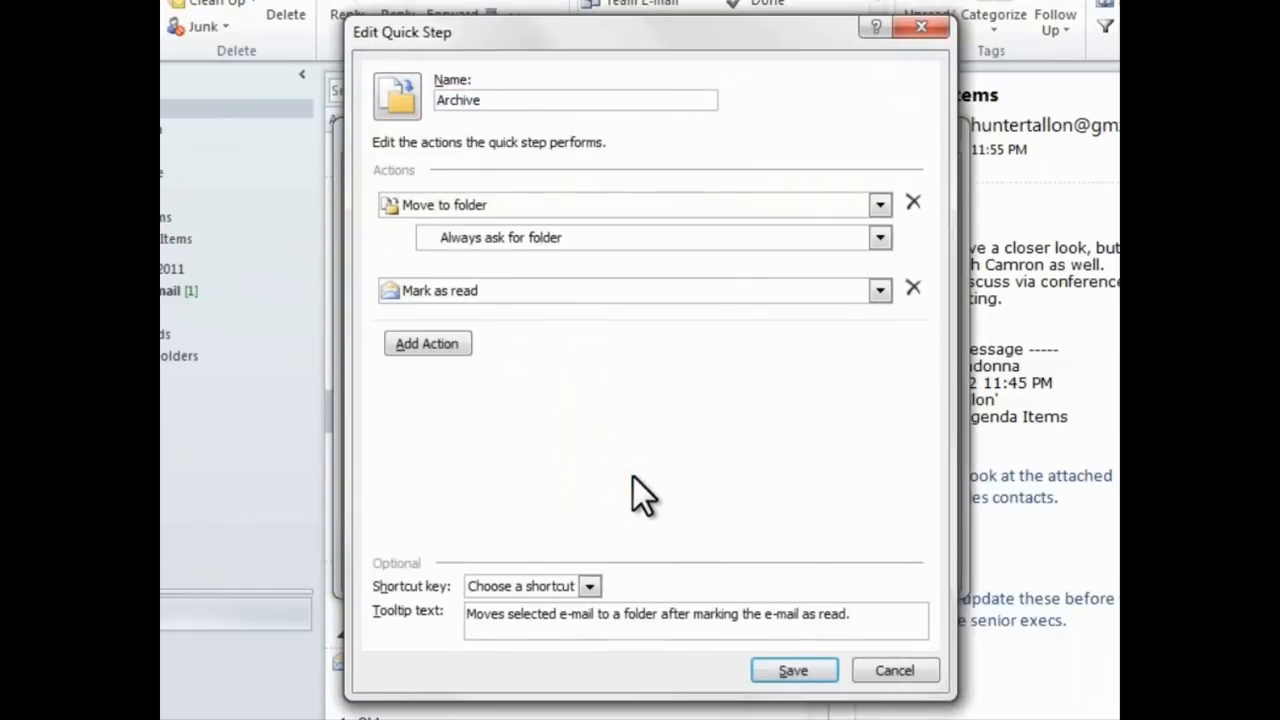
{"action": "left_click", "coordinate": [516, 203]}
{"action": "left_click", "coordinate": [516, 203]}
{"action": "left_click", "coordinate": [511, 235]}
{"action": "left_click", "coordinate": [500, 292]}
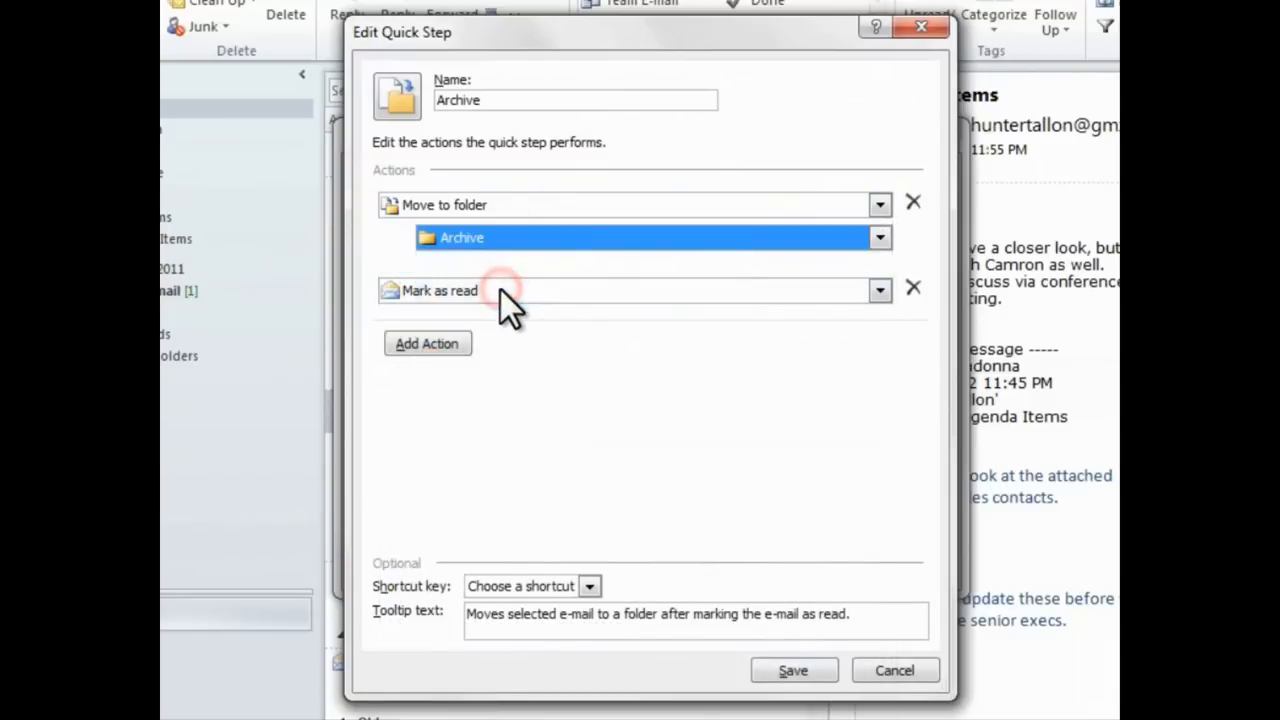
{"action": "left_click", "coordinate": [731, 290]}
{"action": "left_click", "coordinate": [730, 289]}
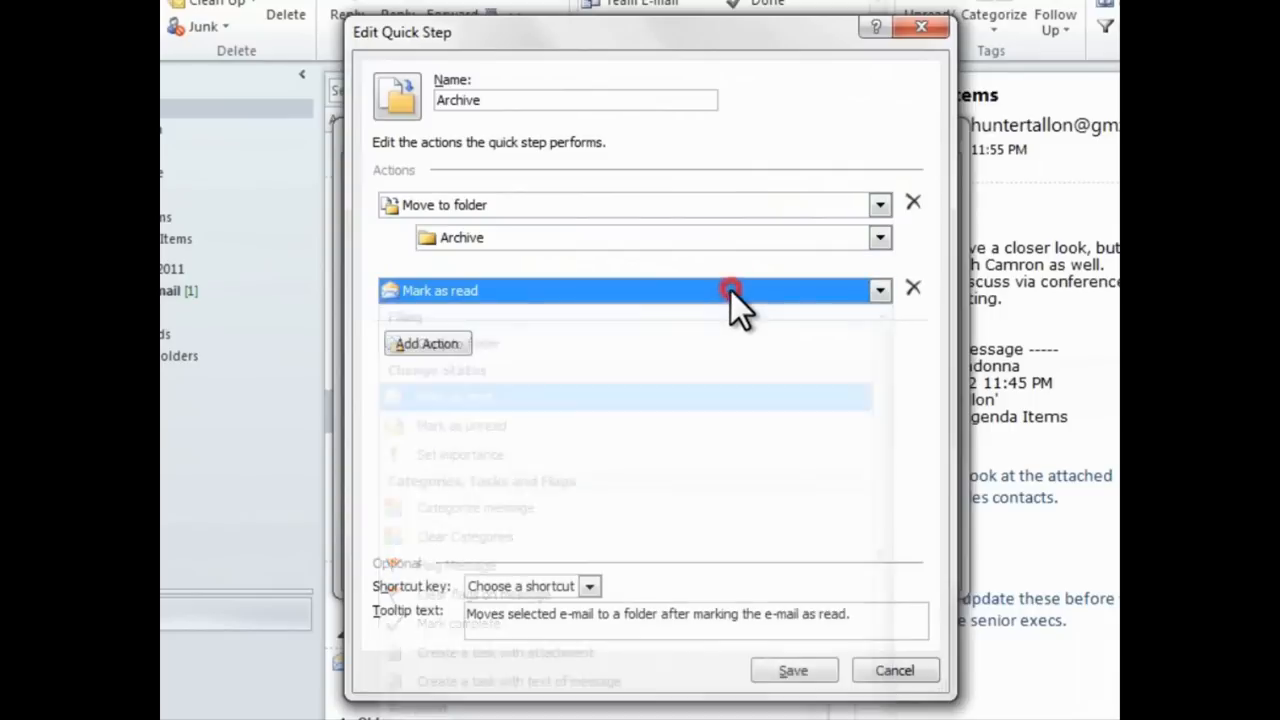
Step: Add Clear Categories and Clear flags on message actions to the Archive Quick Step and save it
{"action": "left_click", "coordinate": [434, 340]}
{"action": "left_click", "coordinate": [566, 343]}
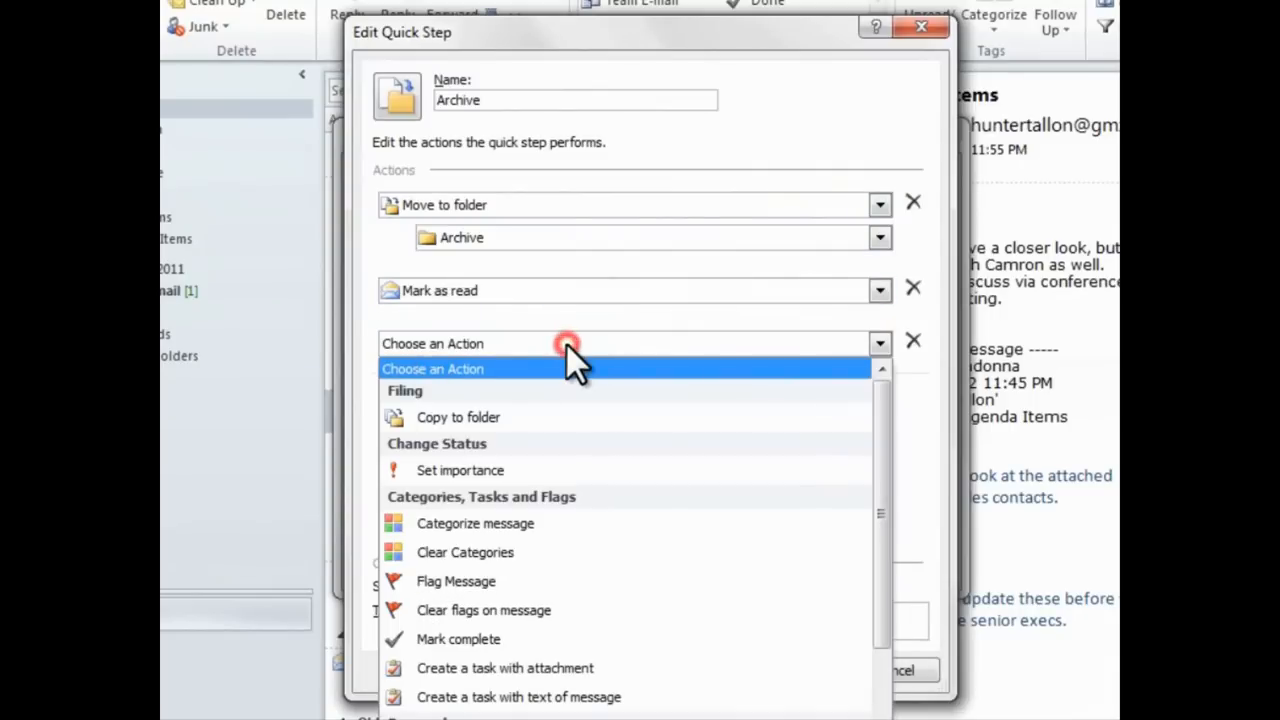
{"action": "left_click", "coordinate": [556, 553]}
{"action": "left_click", "coordinate": [444, 402]}
{"action": "left_click", "coordinate": [533, 402]}
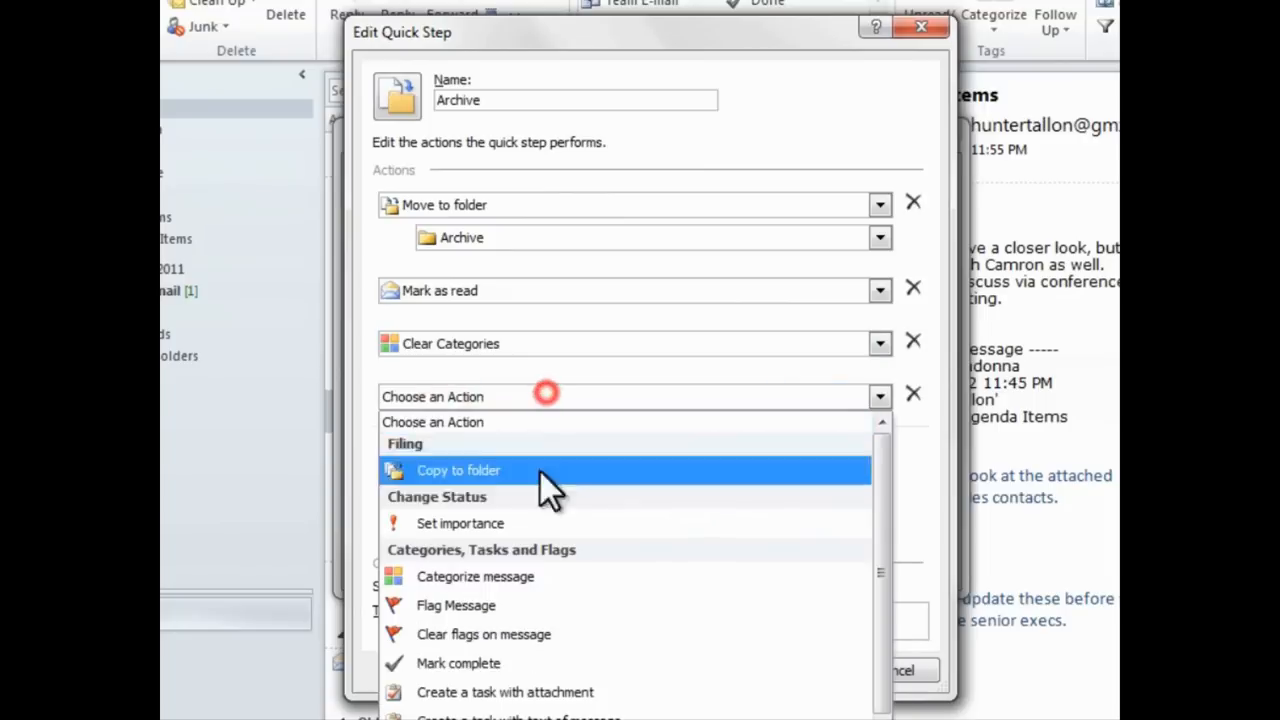
{"action": "left_click", "coordinate": [539, 636]}
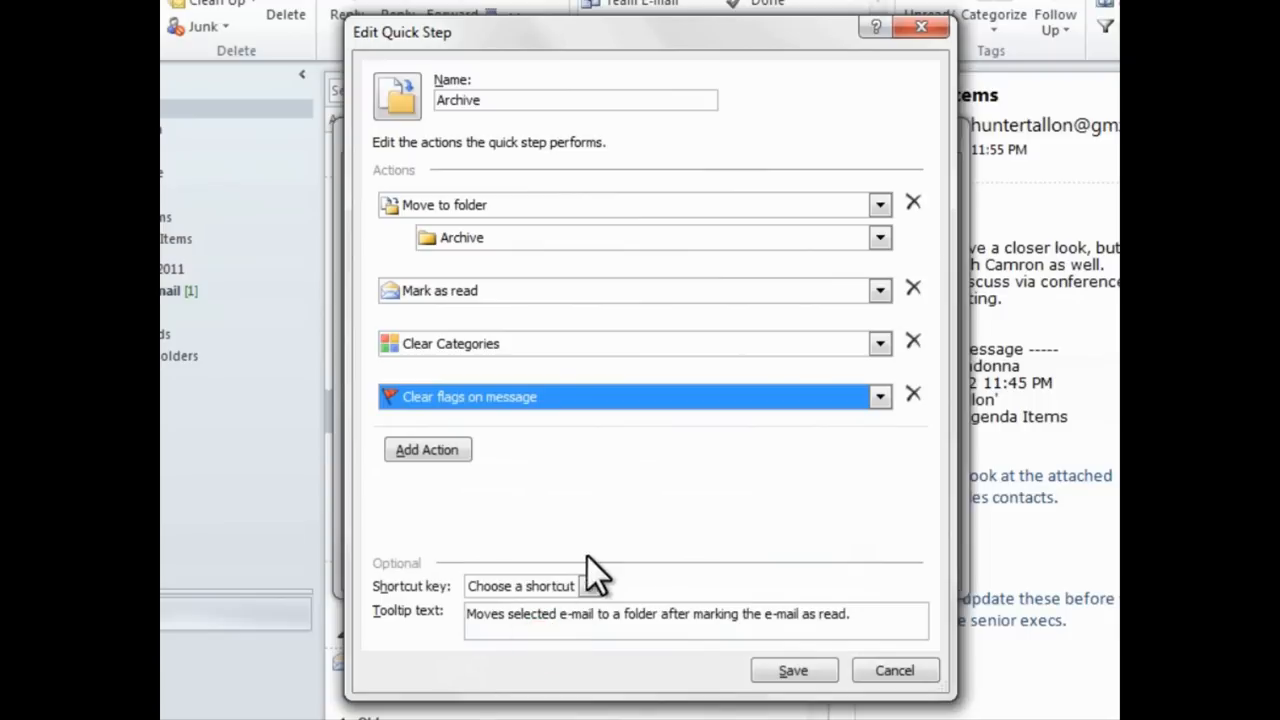
{"action": "left_click", "coordinate": [561, 586]}
{"action": "left_click", "coordinate": [561, 586]}
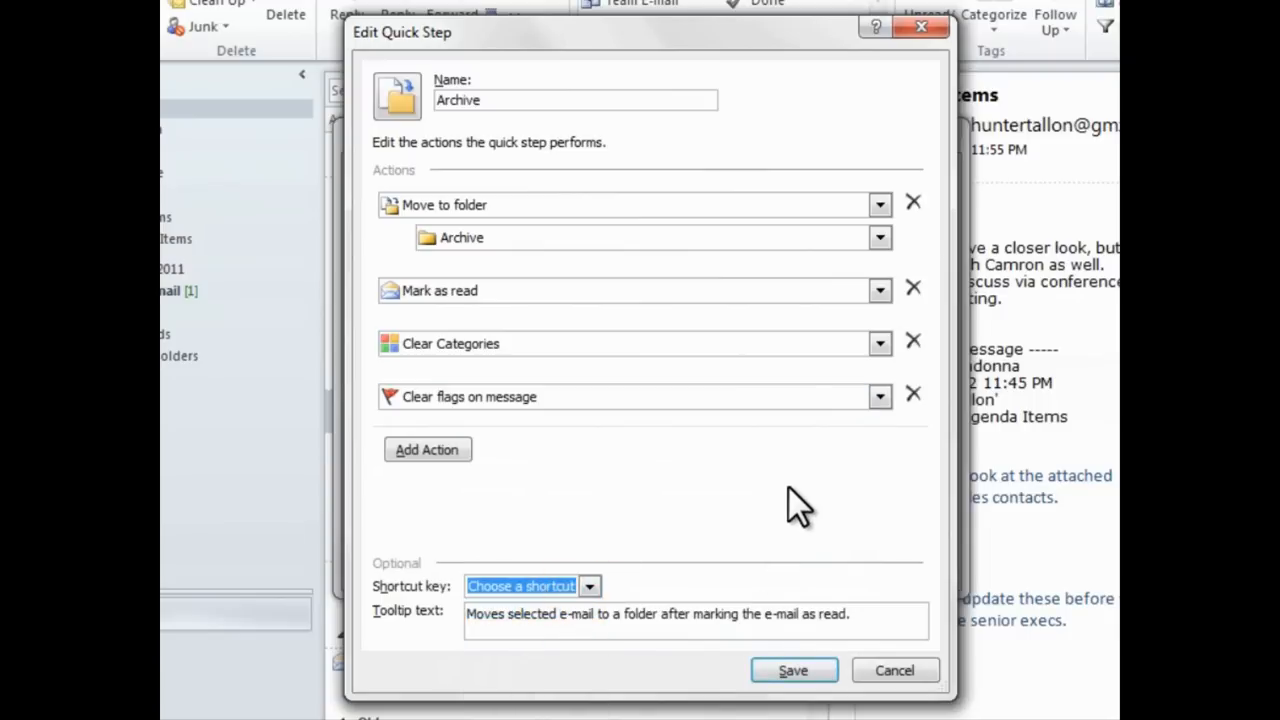
{"action": "left_click", "coordinate": [800, 672]}
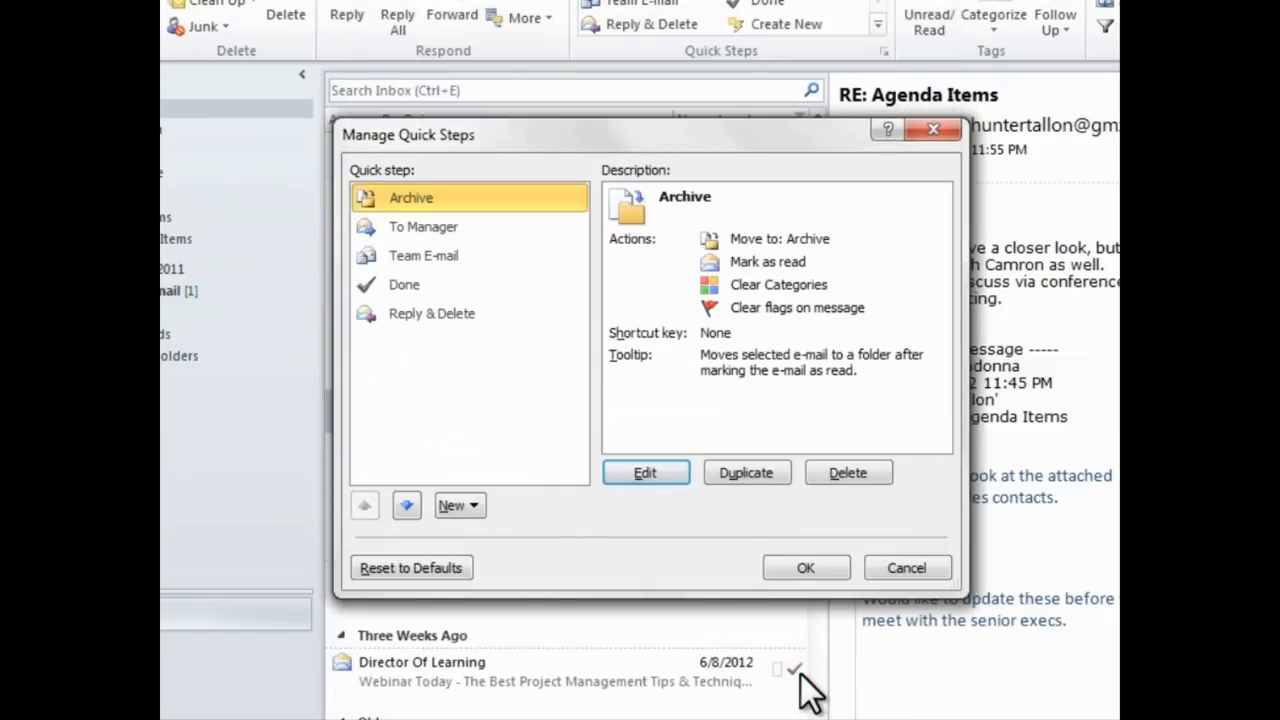
Step: Delete the To Manager, Team E-mail, Done and Reply & Delete Quick Steps, keeping only Archive
{"action": "left_click", "coordinate": [462, 193]}
{"action": "left_click", "coordinate": [458, 228]}
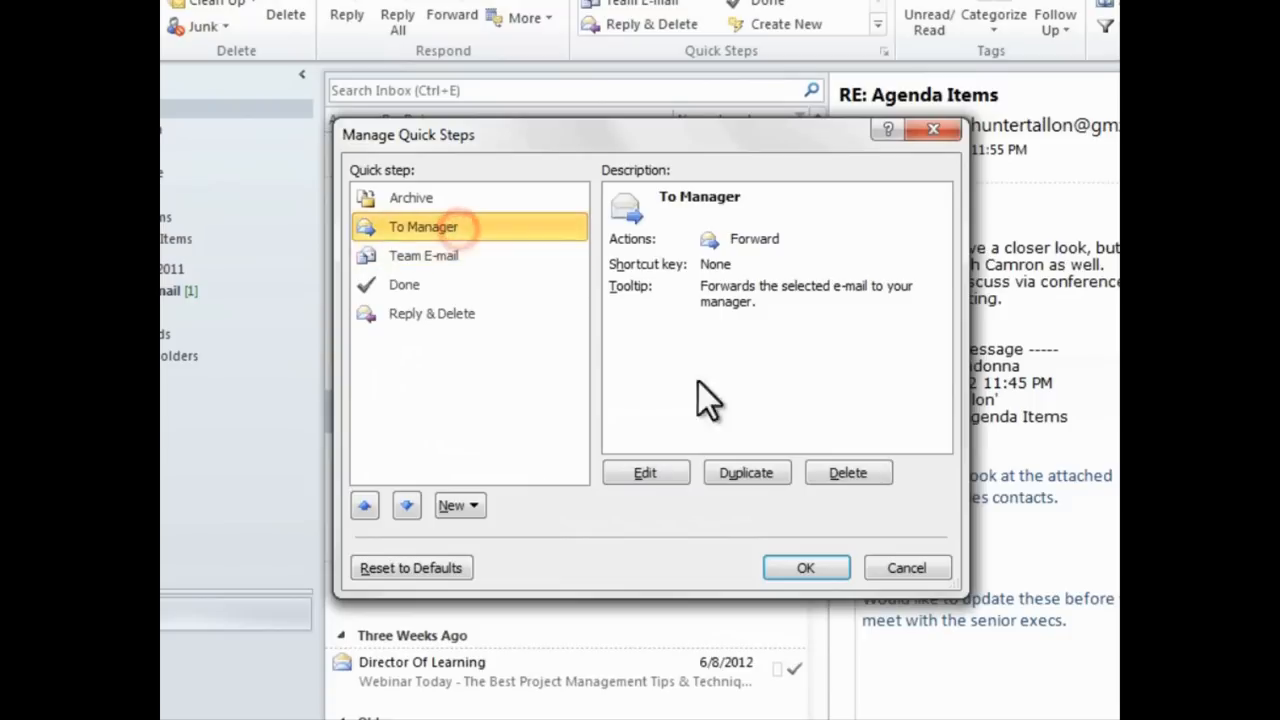
{"action": "left_click", "coordinate": [857, 471]}
{"action": "left_click", "coordinate": [857, 471]}
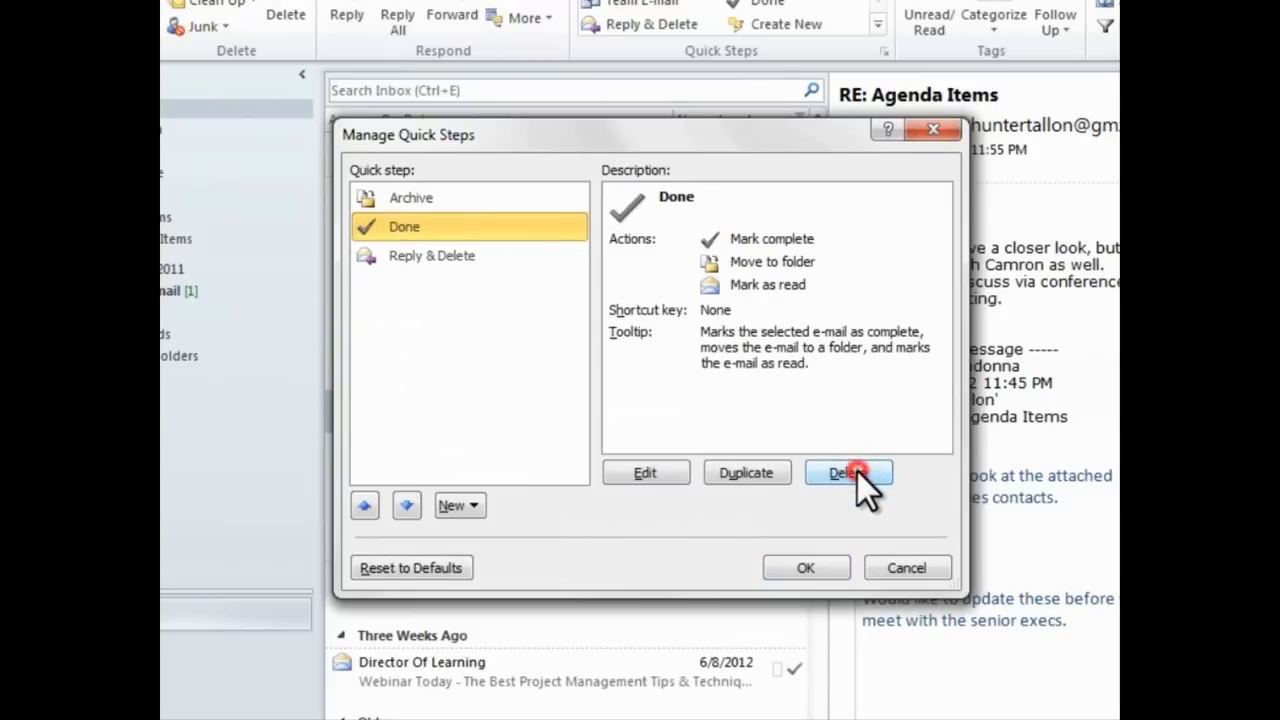
{"action": "left_click", "coordinate": [857, 471]}
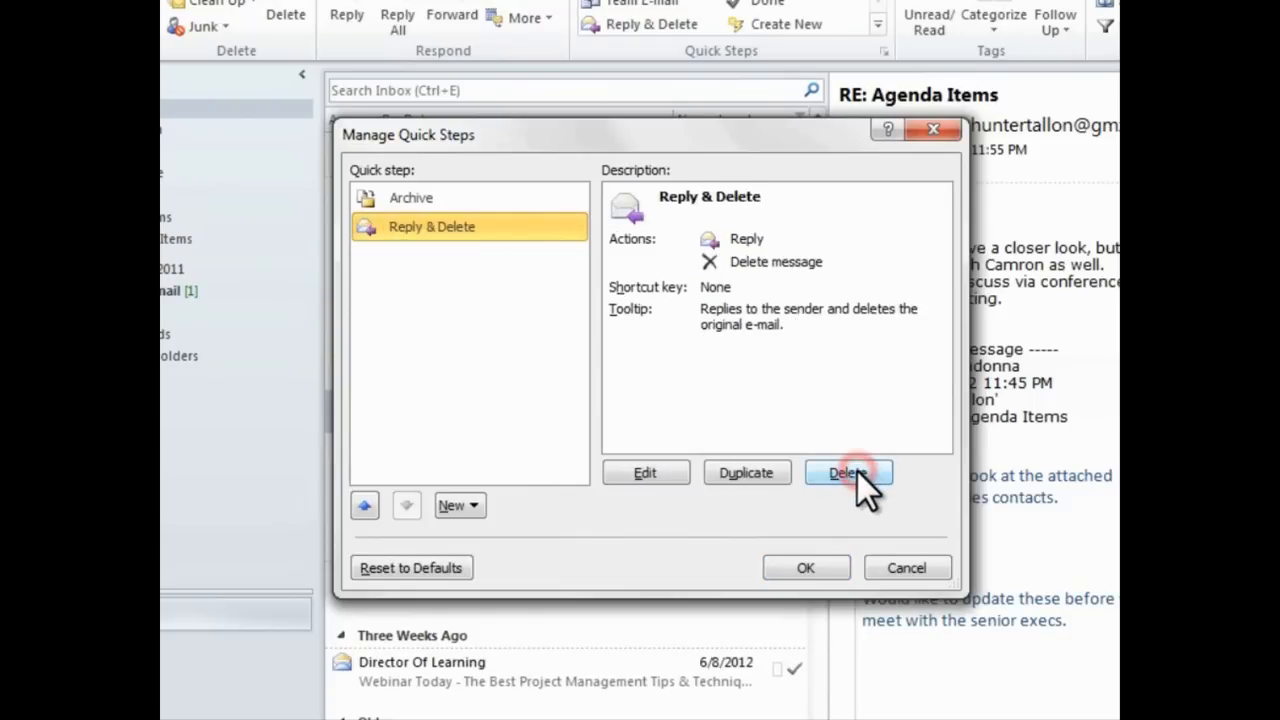
{"action": "left_click", "coordinate": [857, 471]}
Step: Start a new custom Quick Step named Action - Urgent and give it the red exclamation mark icon
{"action": "left_click", "coordinate": [475, 505]}
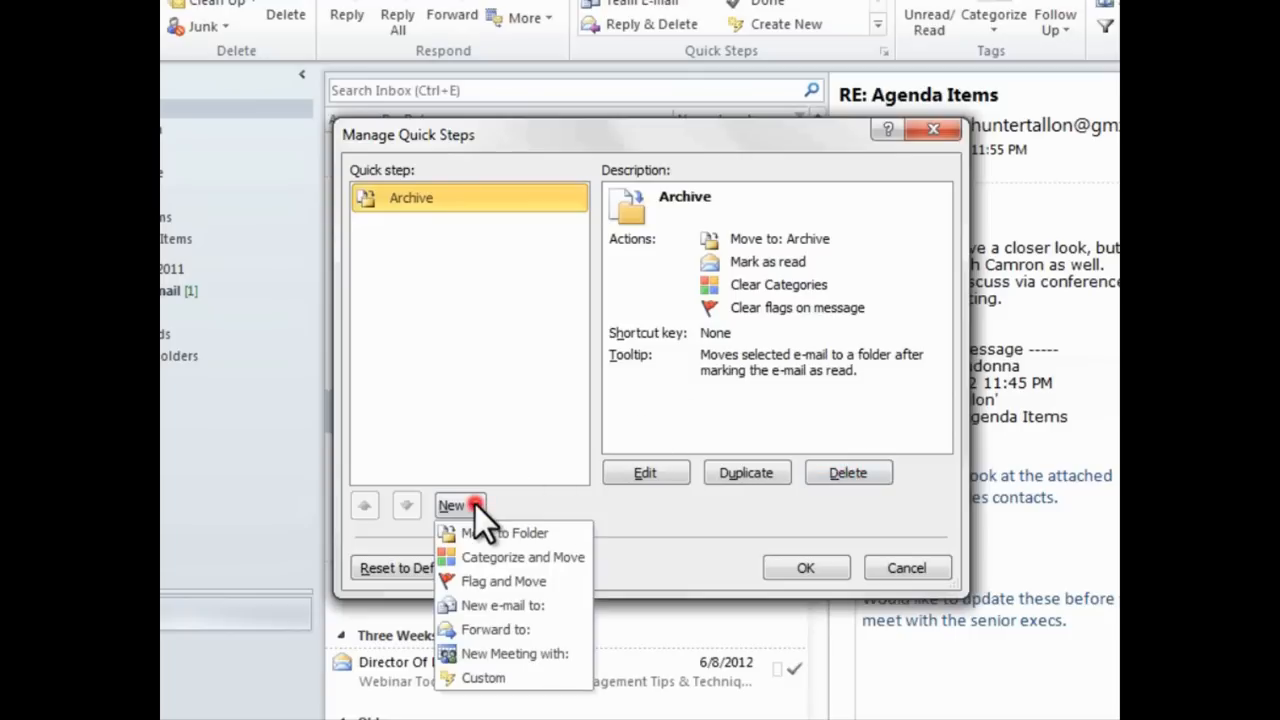
{"action": "left_click", "coordinate": [503, 674]}
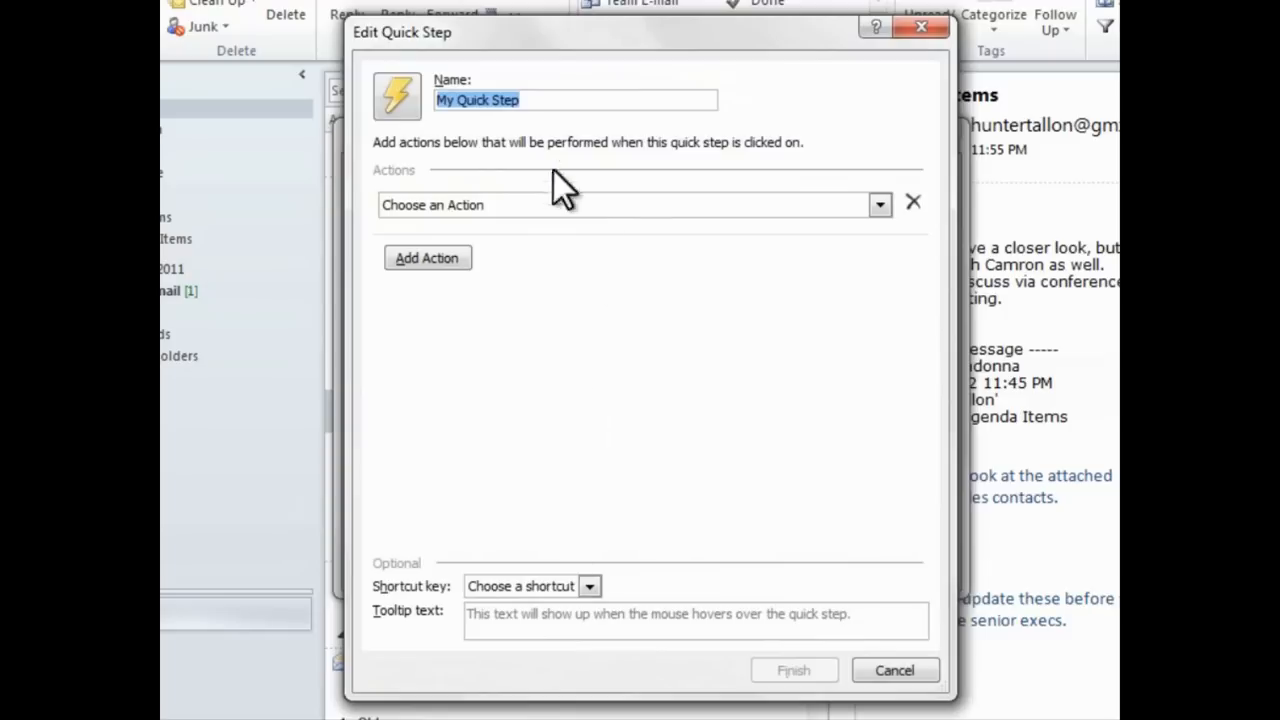
{"action": "type", "text": "A"}
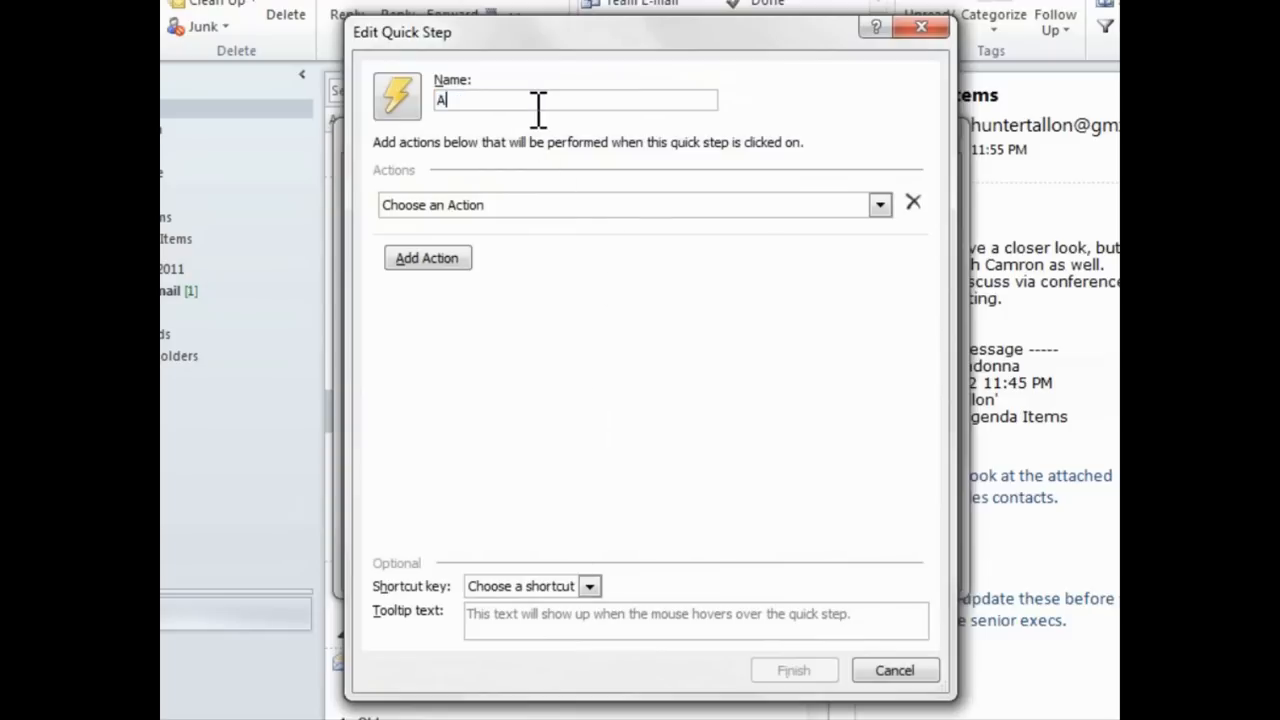
{"action": "type", "text": "ction - Urgent"}
{"action": "left_click", "coordinate": [395, 98]}
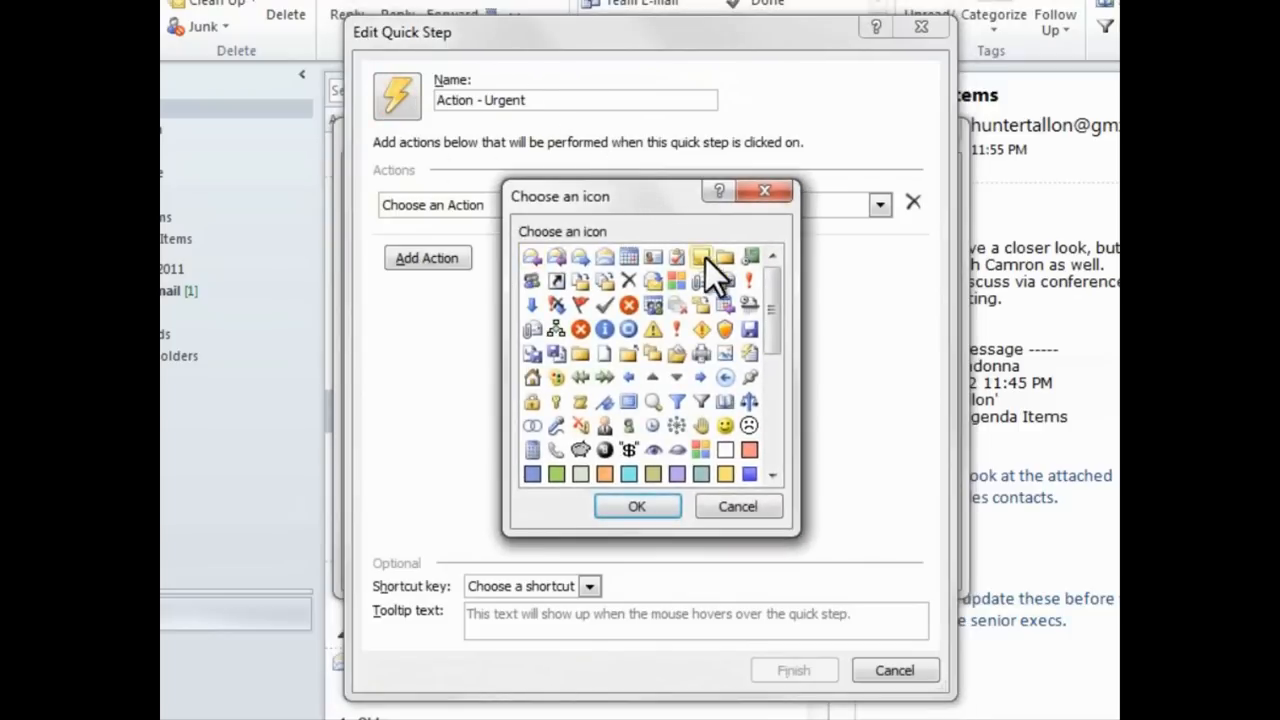
{"action": "left_click", "coordinate": [751, 280]}
{"action": "left_click", "coordinate": [643, 511]}
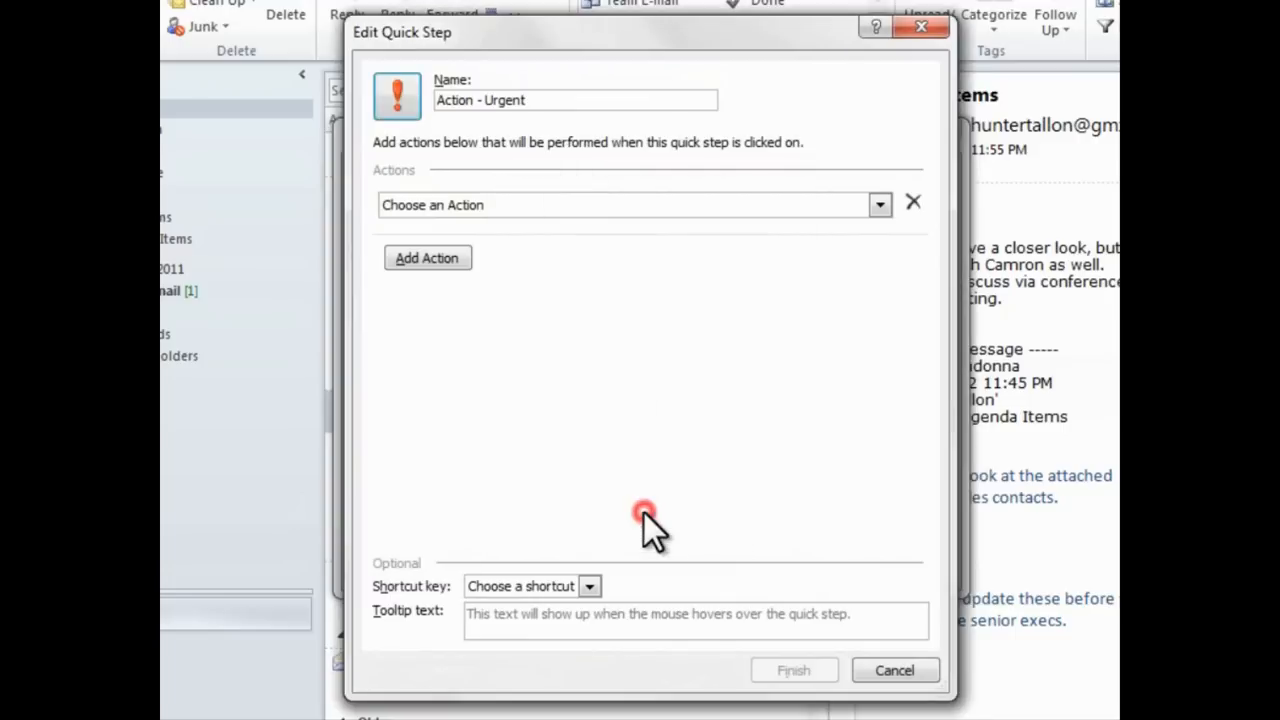
Step: Set the first action of the Action - Urgent Quick Step to move messages to the .Action folder
{"action": "left_click", "coordinate": [535, 201]}
{"action": "left_click", "coordinate": [522, 277]}
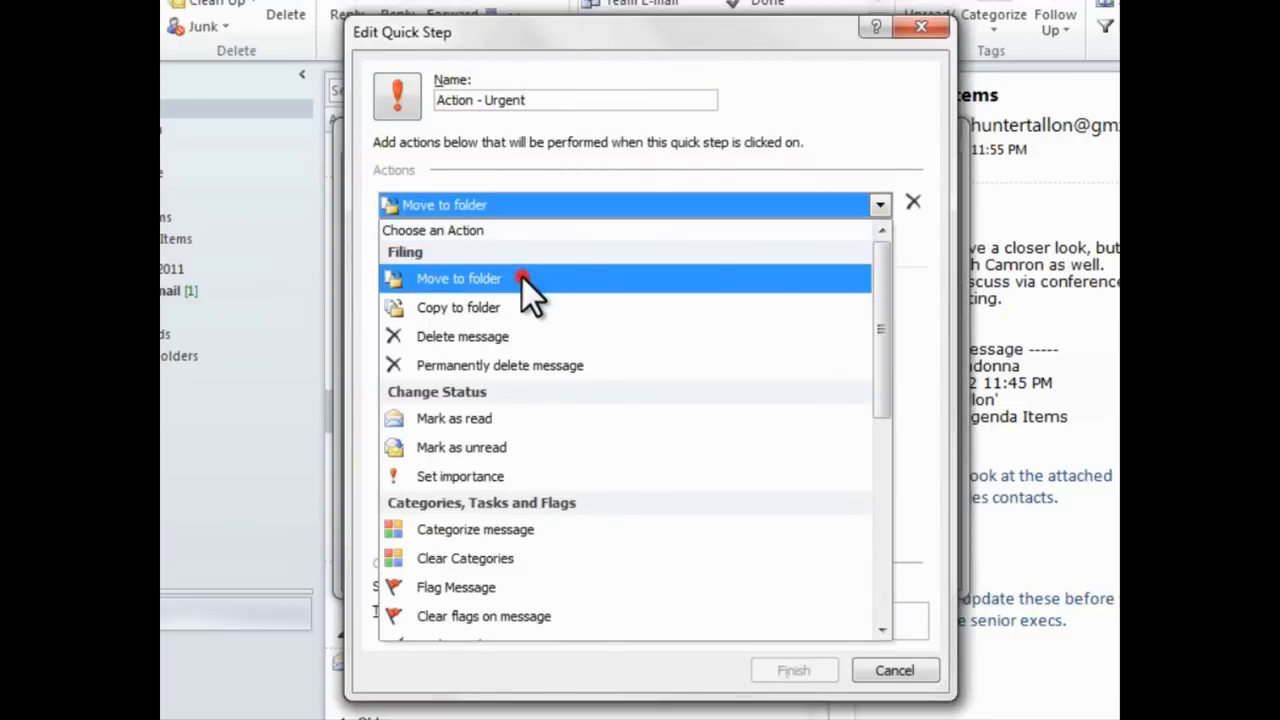
{"action": "left_click", "coordinate": [522, 237]}
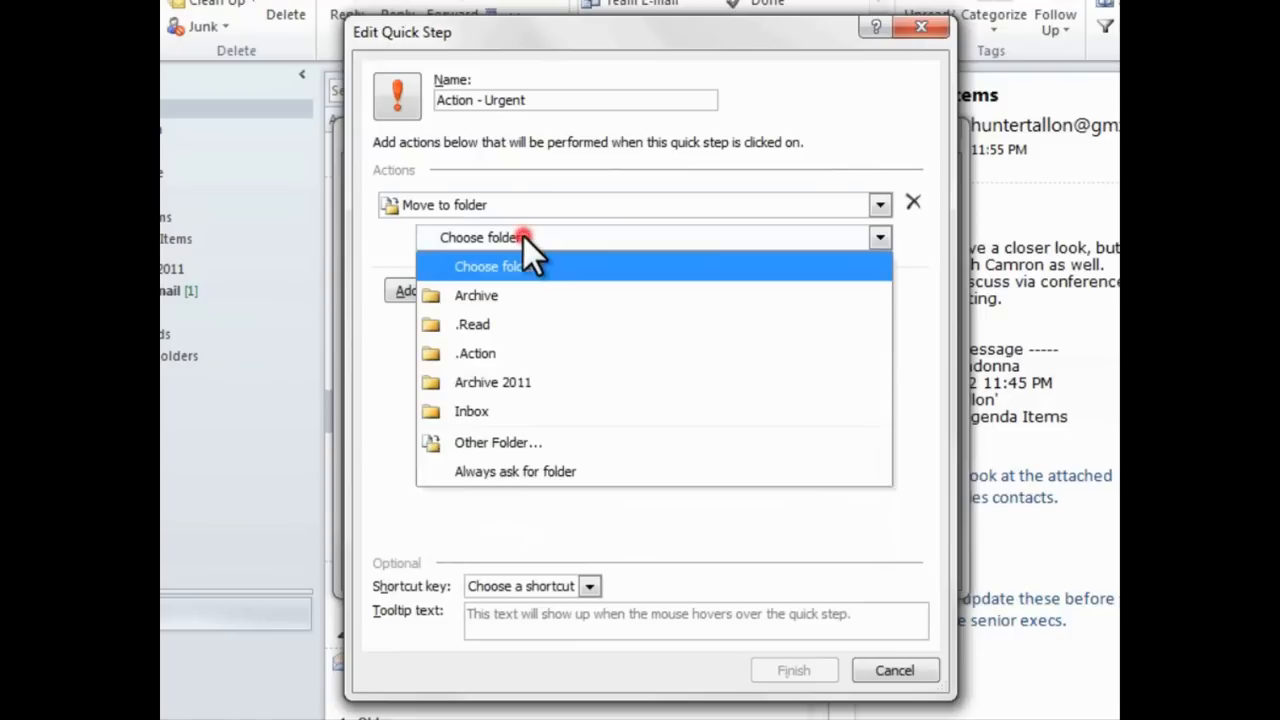
{"action": "left_click", "coordinate": [522, 350]}
Step: Add a Flag Message action with the Today flag to the Action - Urgent Quick Step
{"action": "left_click", "coordinate": [437, 291]}
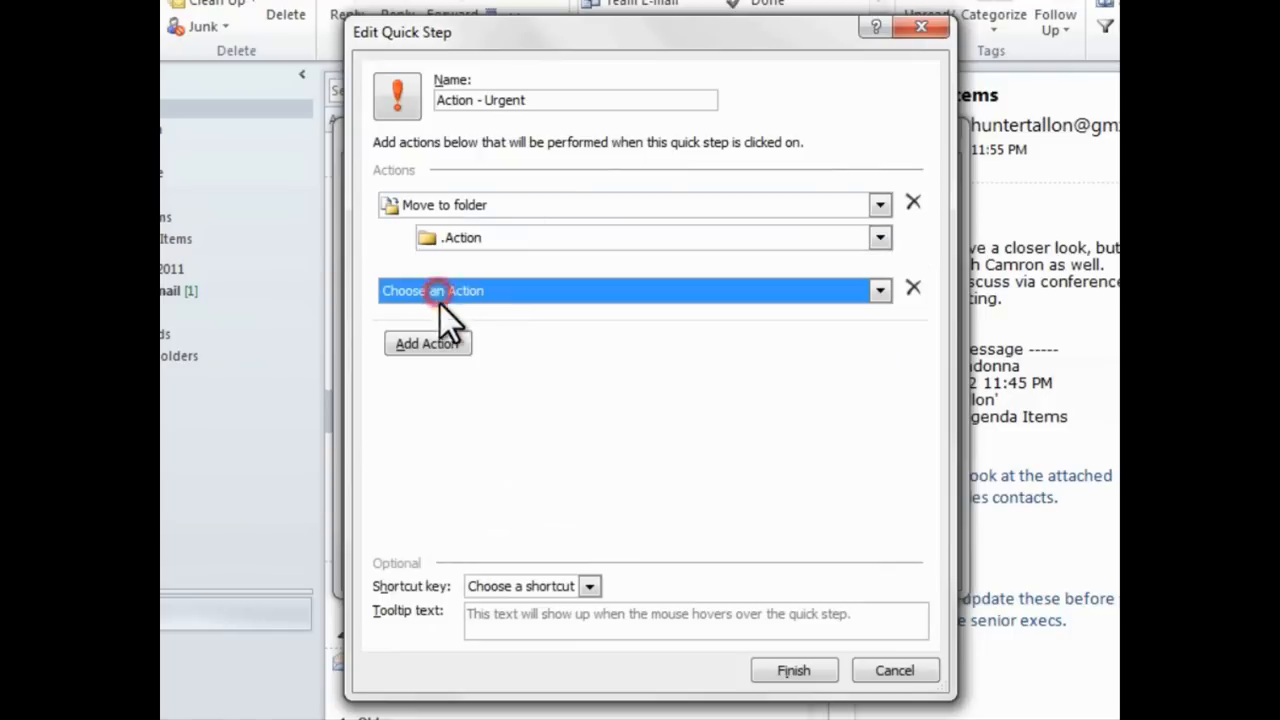
{"action": "left_click", "coordinate": [577, 287]}
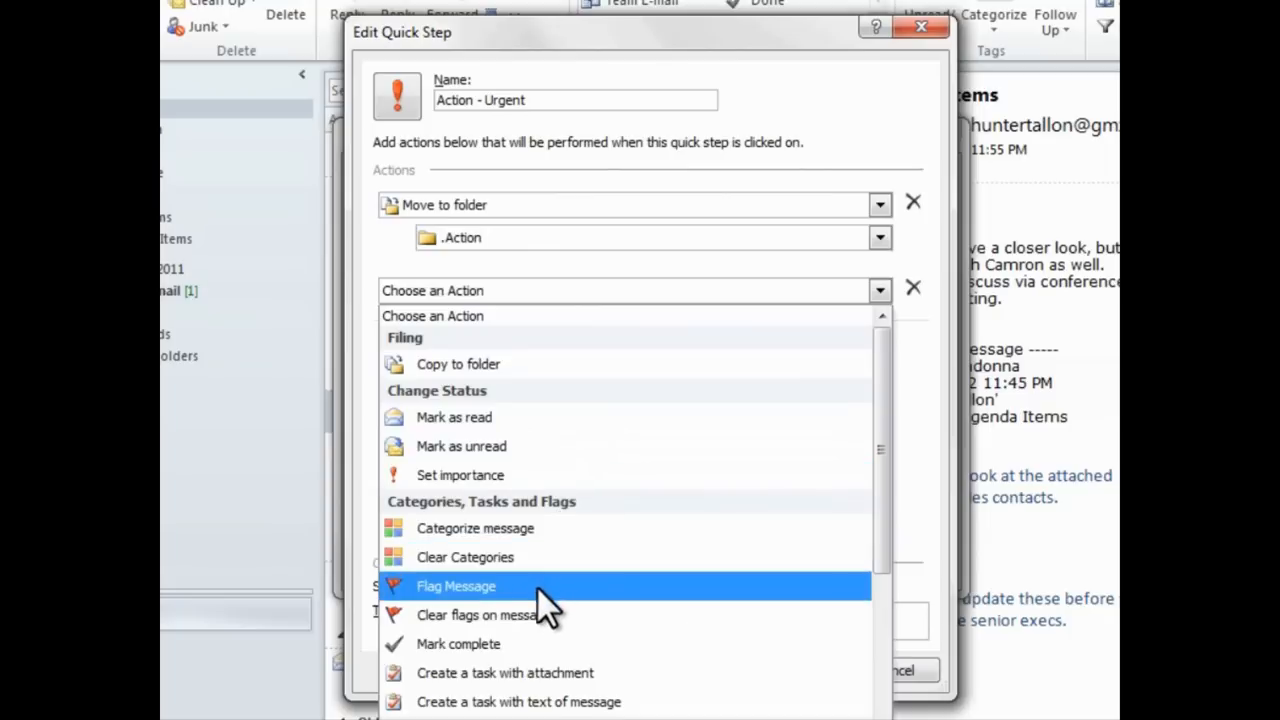
{"action": "left_click", "coordinate": [537, 587]}
{"action": "left_click", "coordinate": [592, 323]}
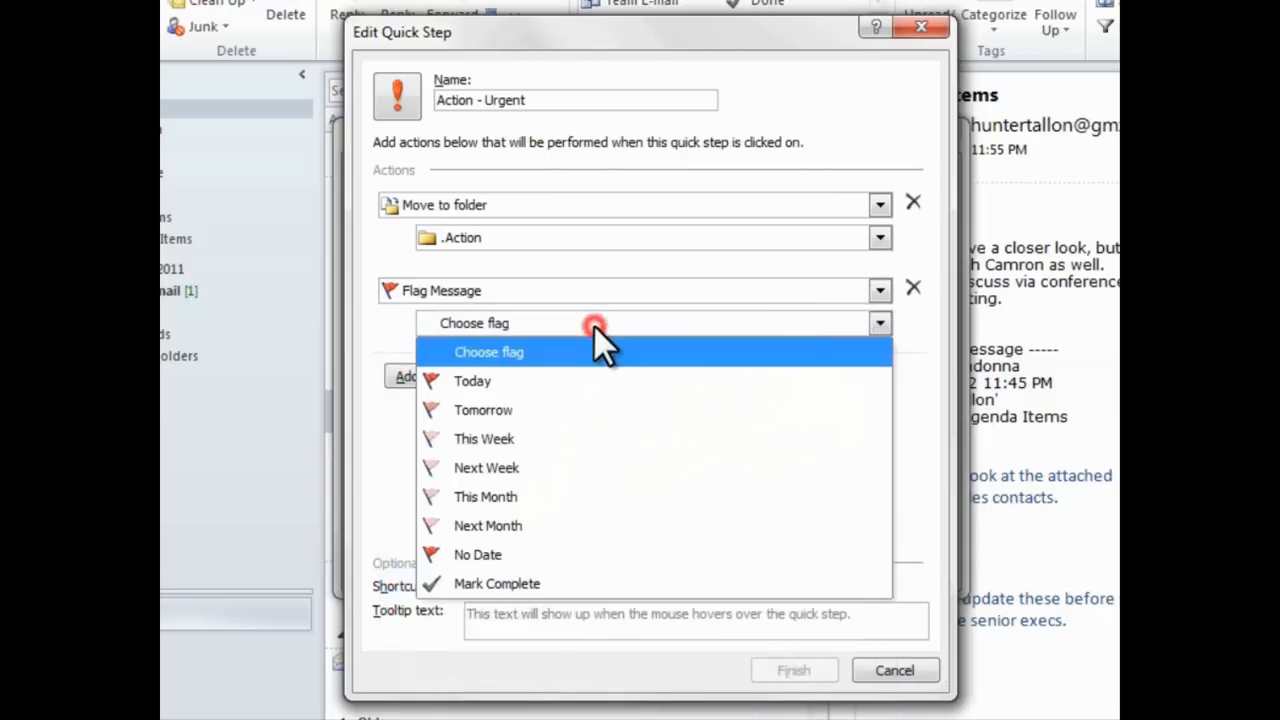
{"action": "left_click", "coordinate": [570, 372]}
Step: Add a Categorize message action with the Urgent category to the Action - Urgent Quick Step and save it
{"action": "left_click", "coordinate": [436, 376]}
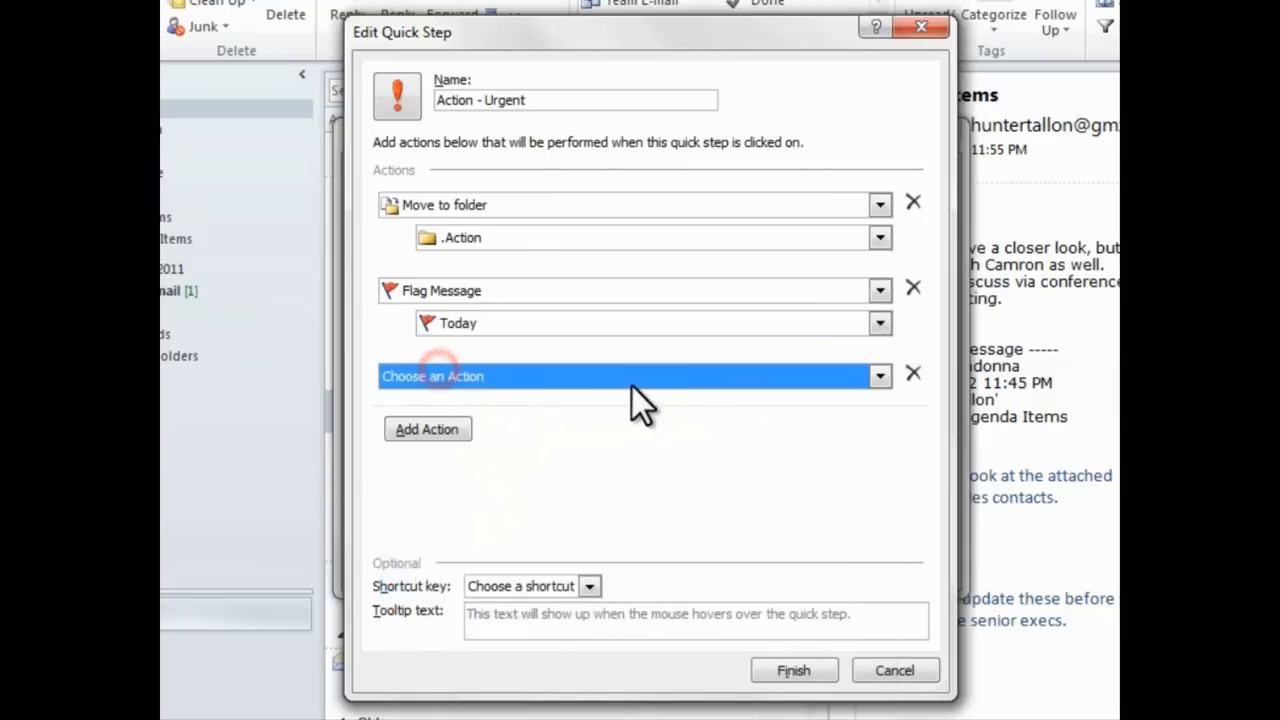
{"action": "left_click", "coordinate": [647, 379]}
{"action": "left_click", "coordinate": [567, 615]}
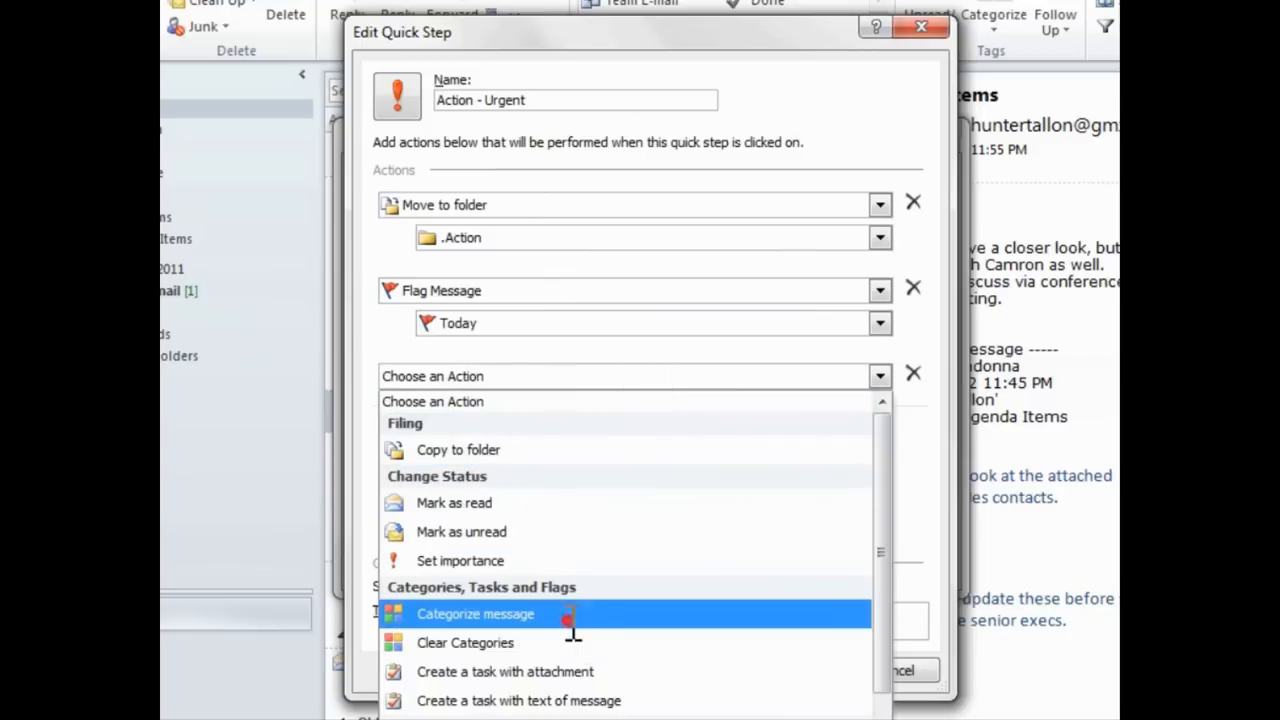
{"action": "left_click", "coordinate": [618, 415]}
{"action": "left_click", "coordinate": [556, 490]}
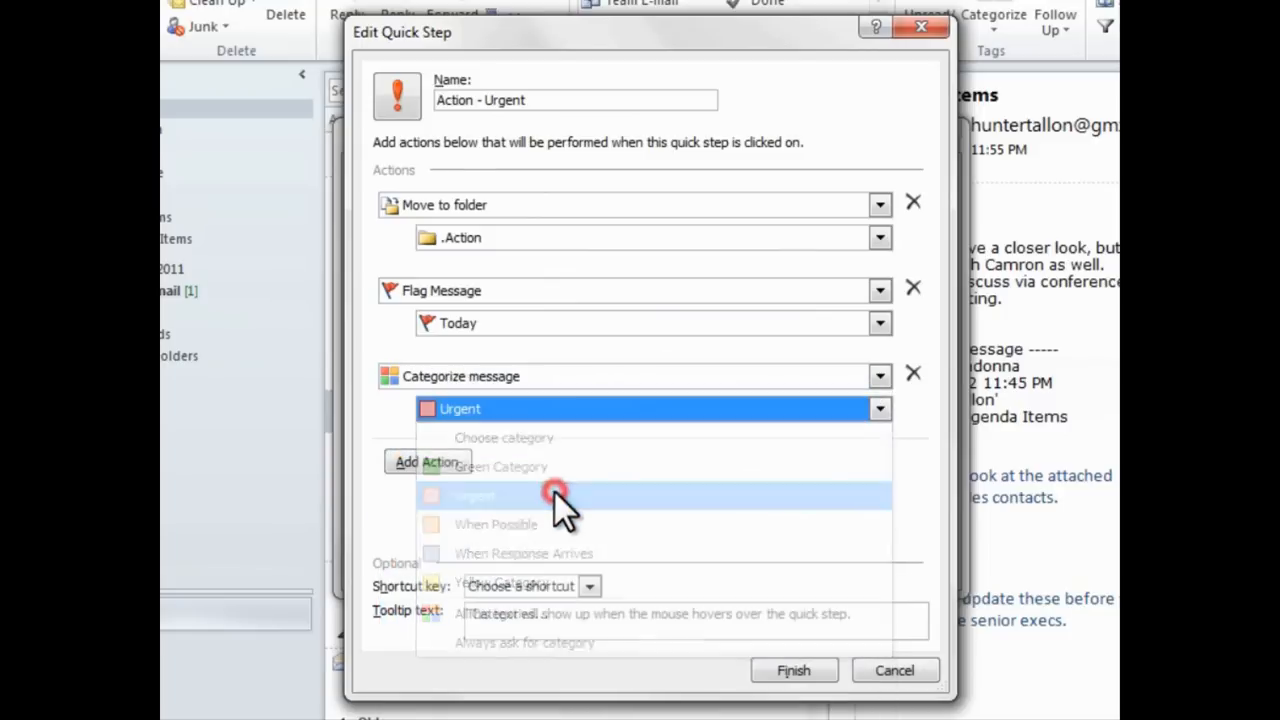
{"action": "left_click", "coordinate": [793, 670]}
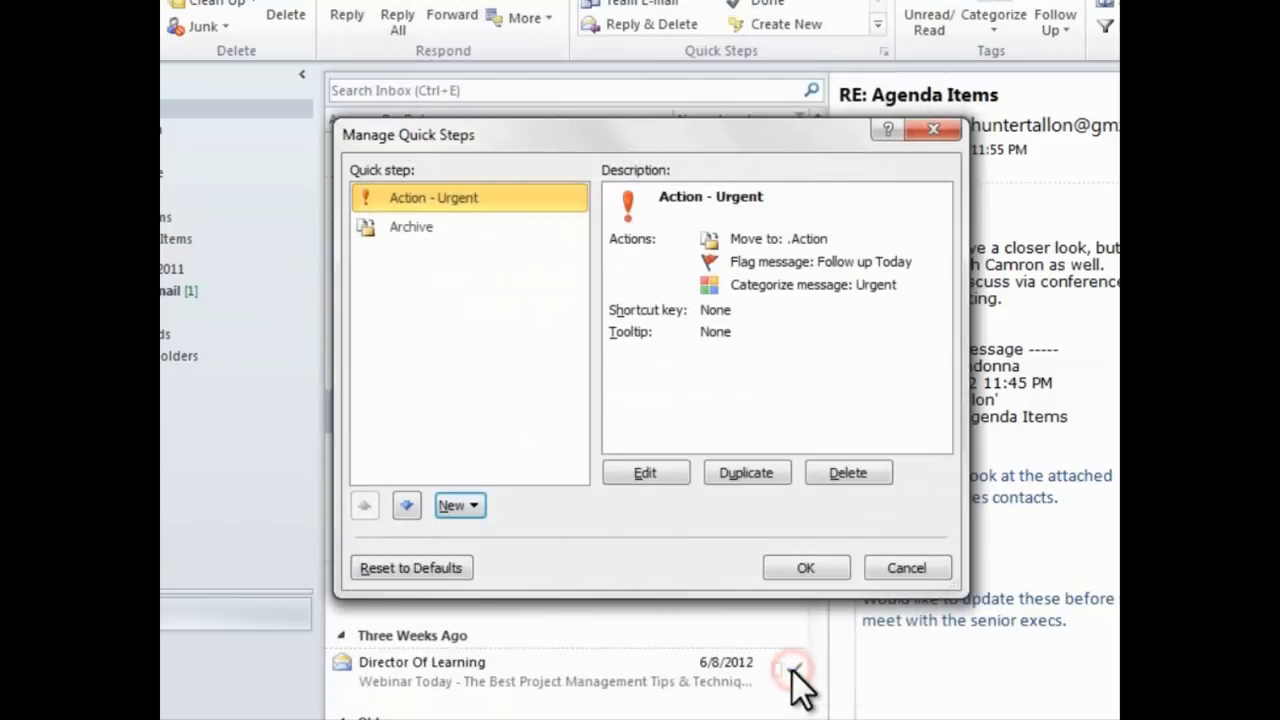
Step: Start a new custom Quick Step named Action - When Possible and give it the red flag icon
{"action": "left_click", "coordinate": [462, 505]}
{"action": "left_click", "coordinate": [486, 677]}
{"action": "type", "text": "A"}
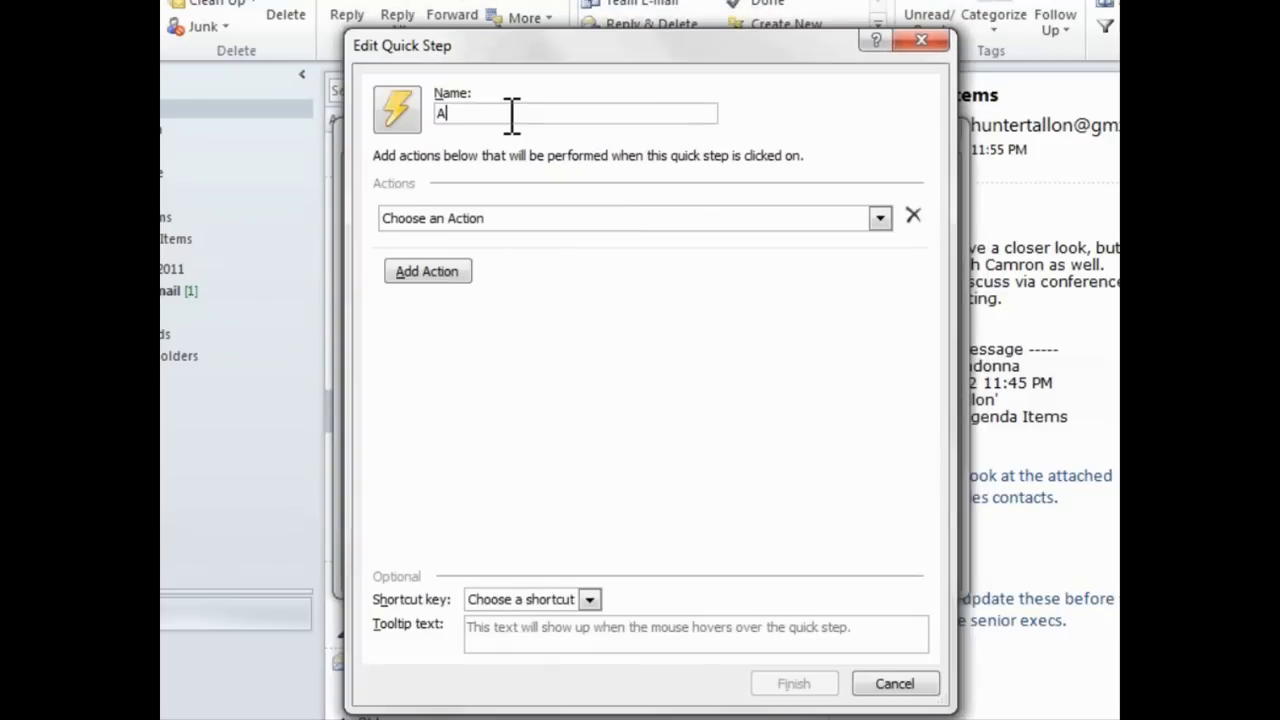
{"action": "type", "text": "ction - When Possible"}
{"action": "left_click", "coordinate": [399, 115]}
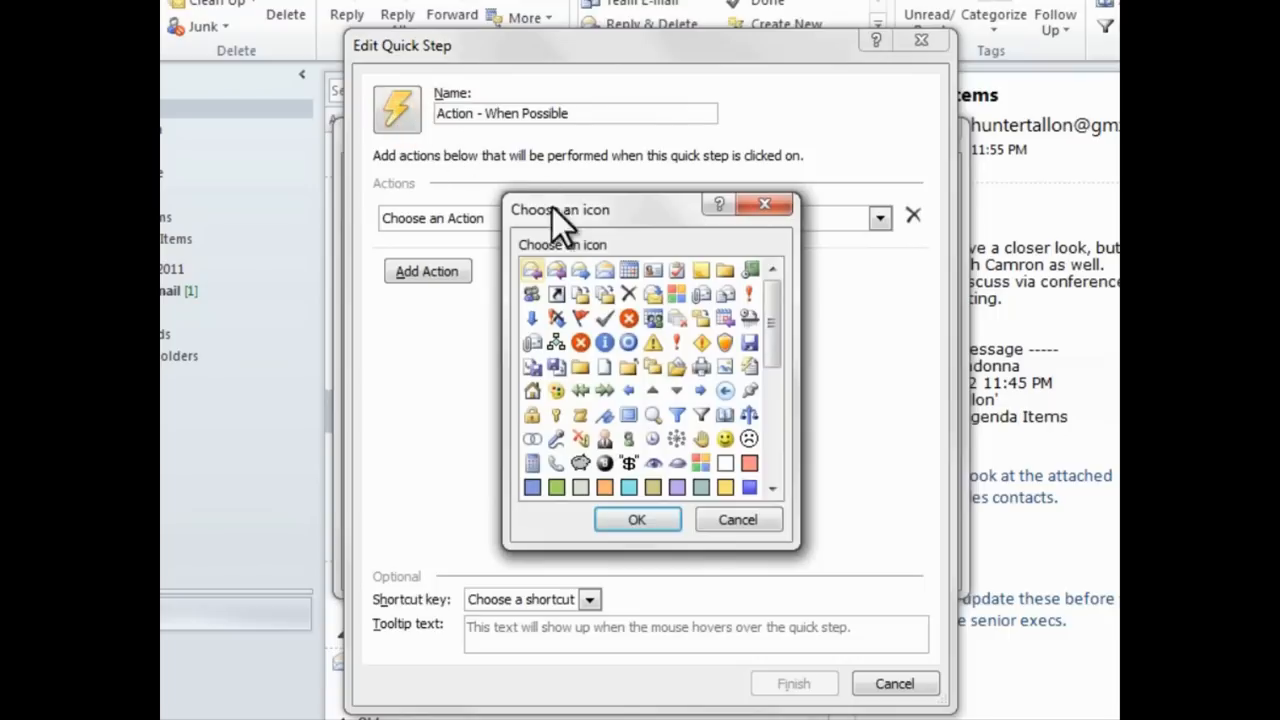
{"action": "left_click", "coordinate": [581, 312]}
{"action": "left_click", "coordinate": [637, 517]}
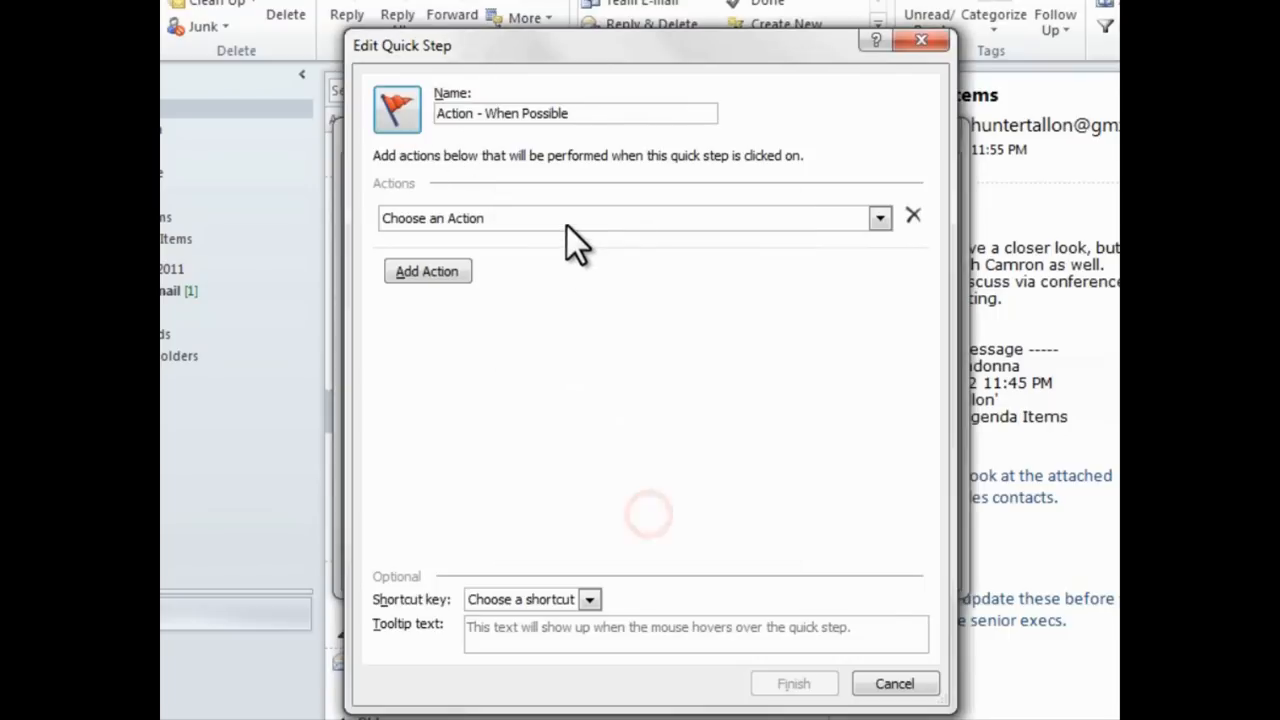
Step: Set the first action of the Action - When Possible Quick Step to move messages to the .Action folder
{"action": "left_click", "coordinate": [566, 224]}
{"action": "left_click", "coordinate": [562, 290]}
{"action": "left_click", "coordinate": [564, 250]}
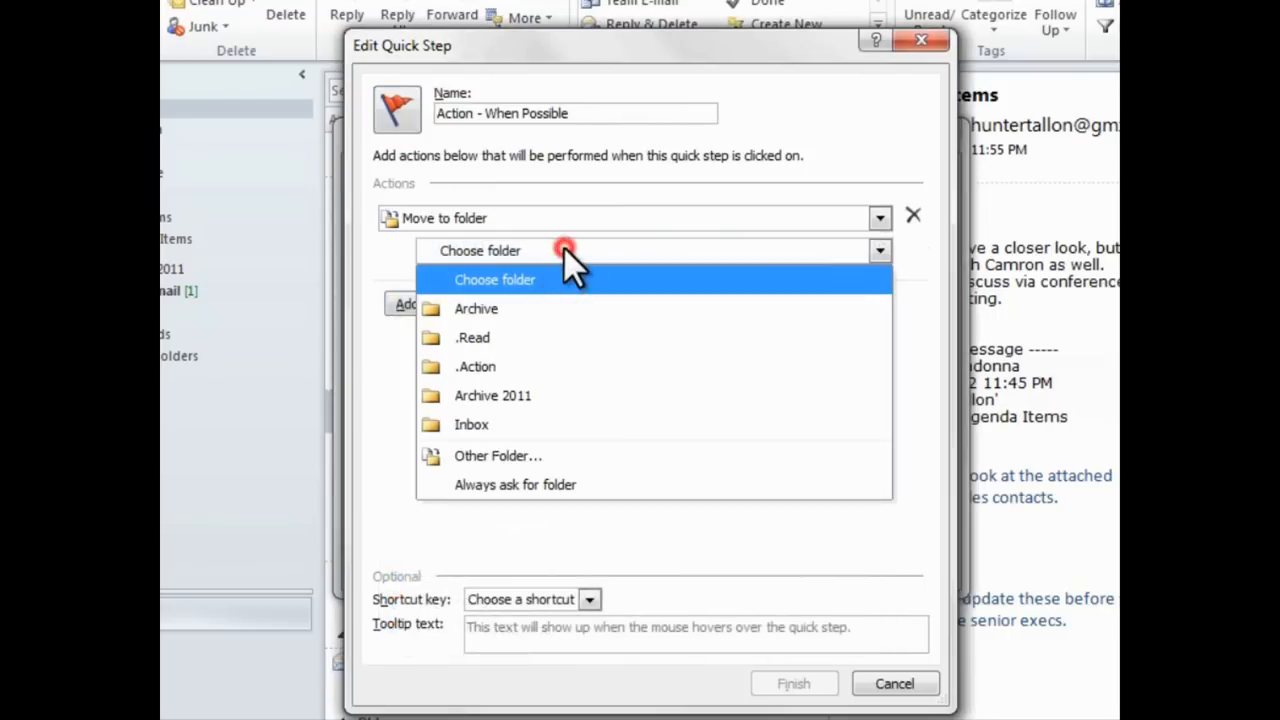
{"action": "left_click", "coordinate": [557, 366]}
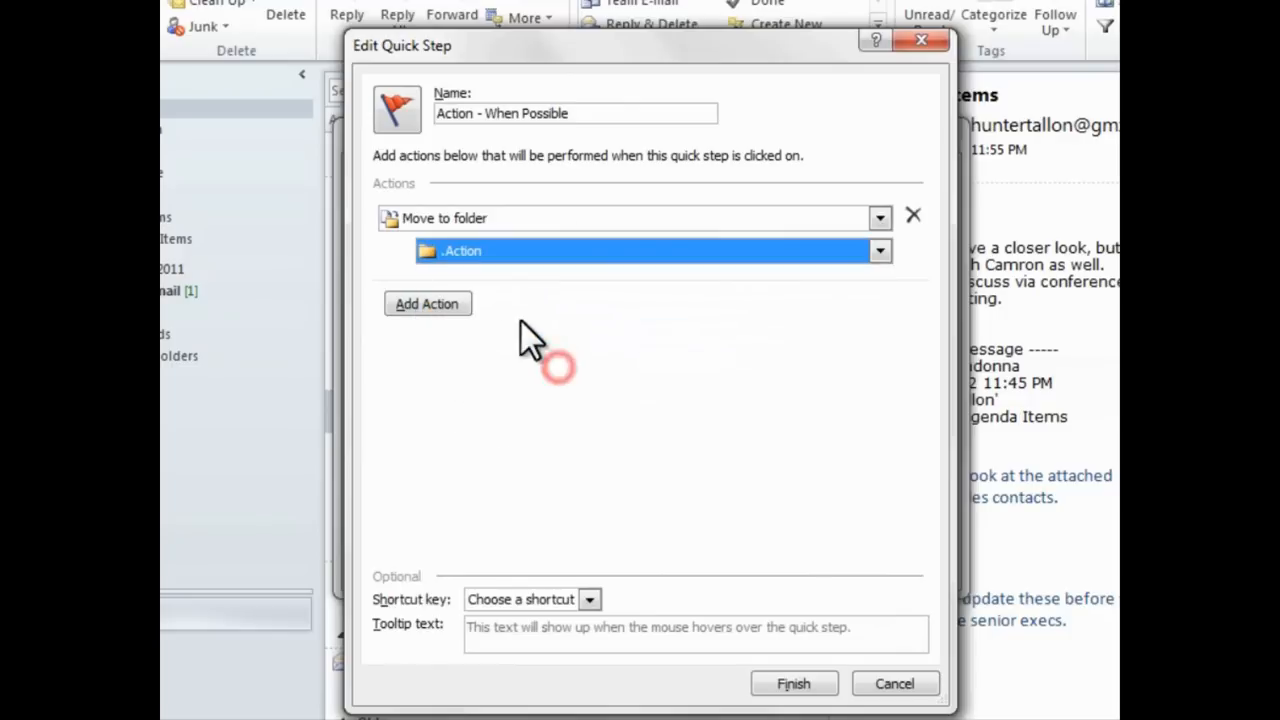
Step: Add a Flag Message action with the This Week flag to the Action - When Possible Quick Step
{"action": "left_click", "coordinate": [428, 304]}
{"action": "left_click", "coordinate": [755, 302]}
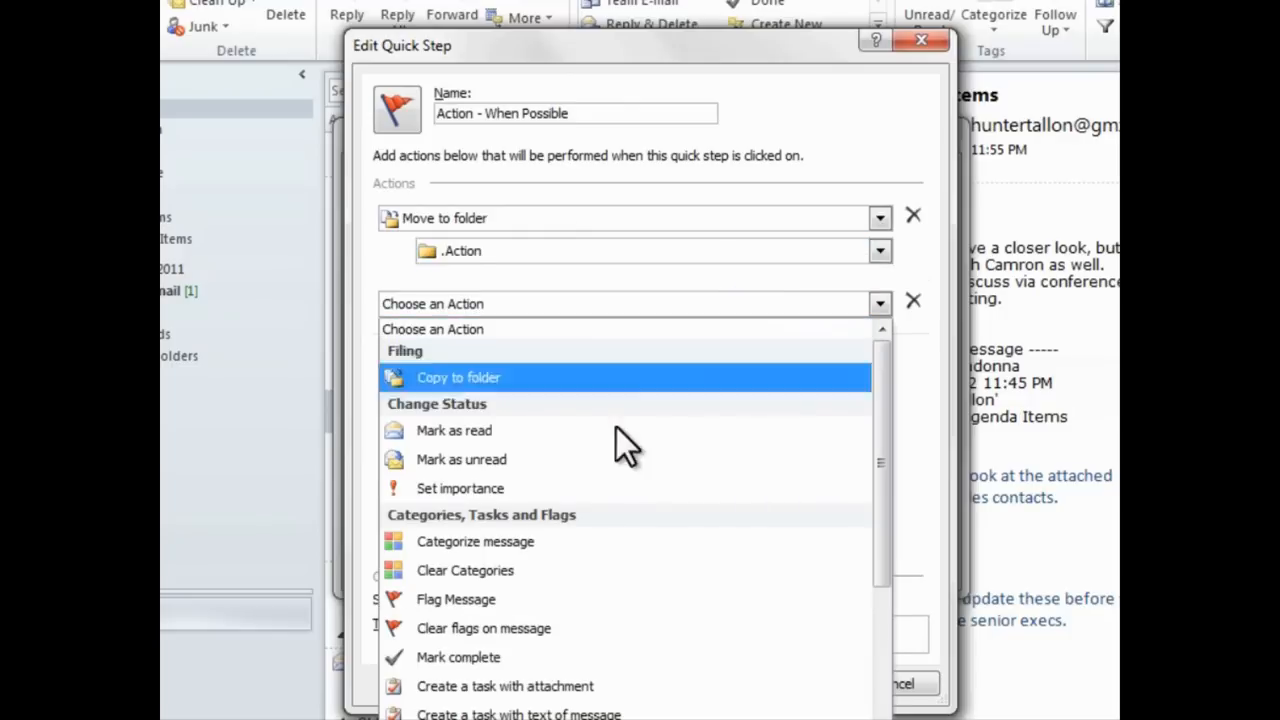
{"action": "left_click", "coordinate": [593, 599]}
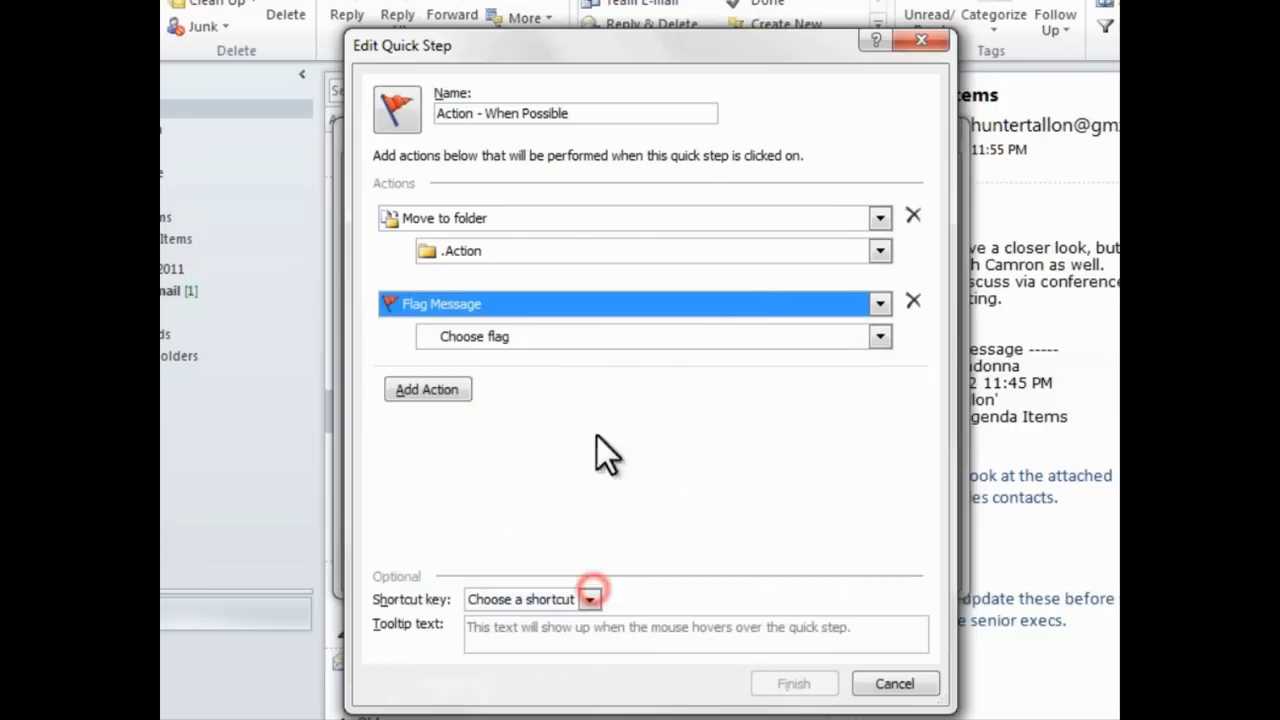
{"action": "left_click", "coordinate": [547, 337]}
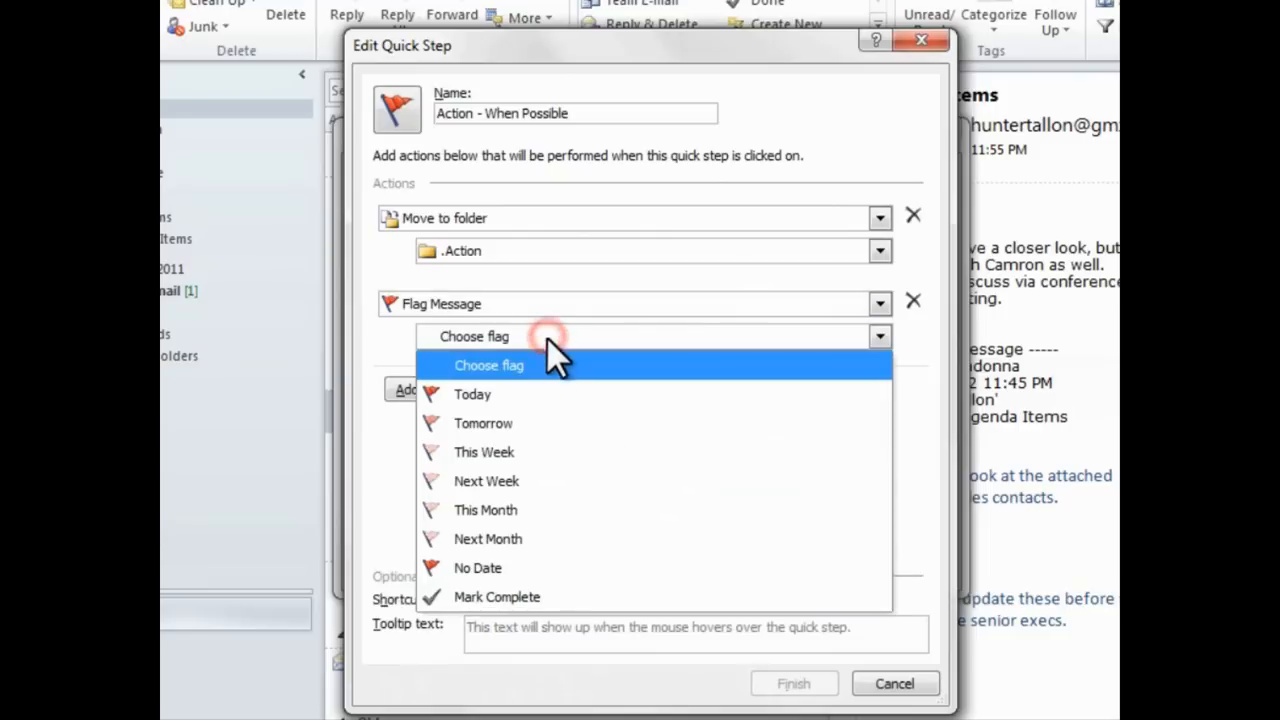
{"action": "left_click", "coordinate": [522, 451]}
Step: Add a Categorize message action with the When Possible category to the Action - When Possible Quick Step and save it
{"action": "left_click", "coordinate": [440, 392]}
{"action": "left_click", "coordinate": [537, 389]}
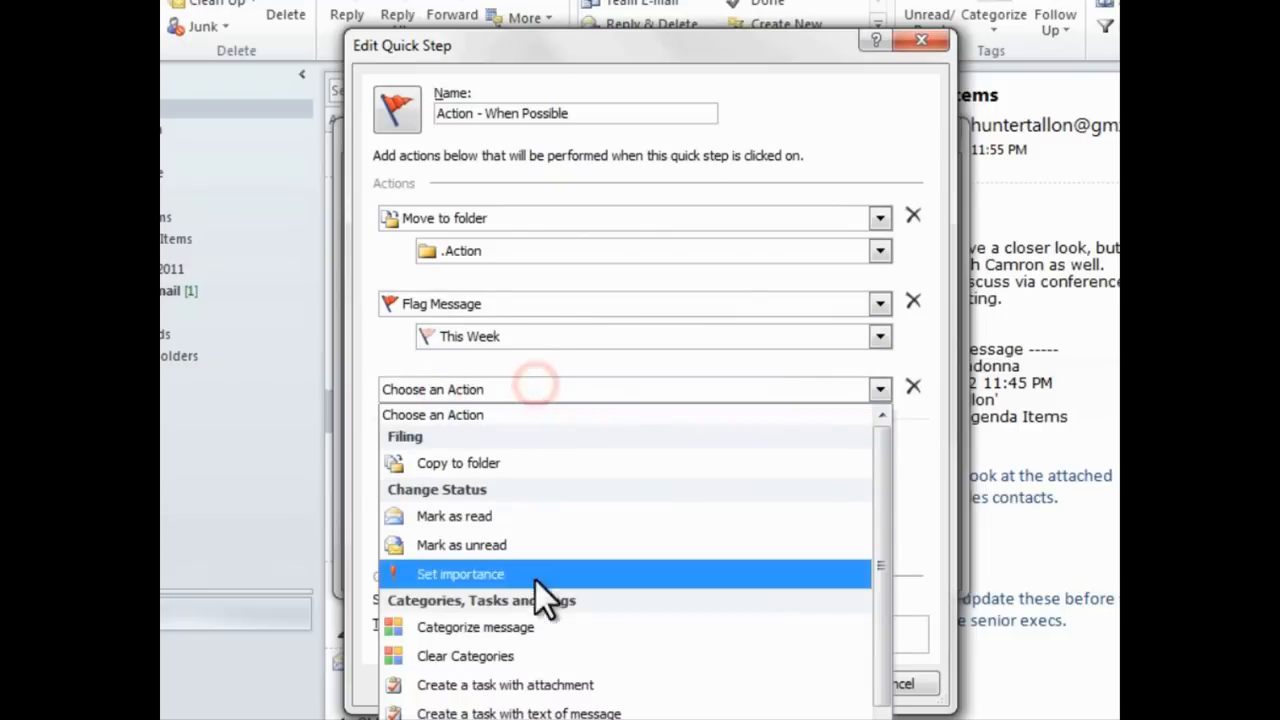
{"action": "left_click", "coordinate": [545, 627]}
{"action": "left_click", "coordinate": [557, 422]}
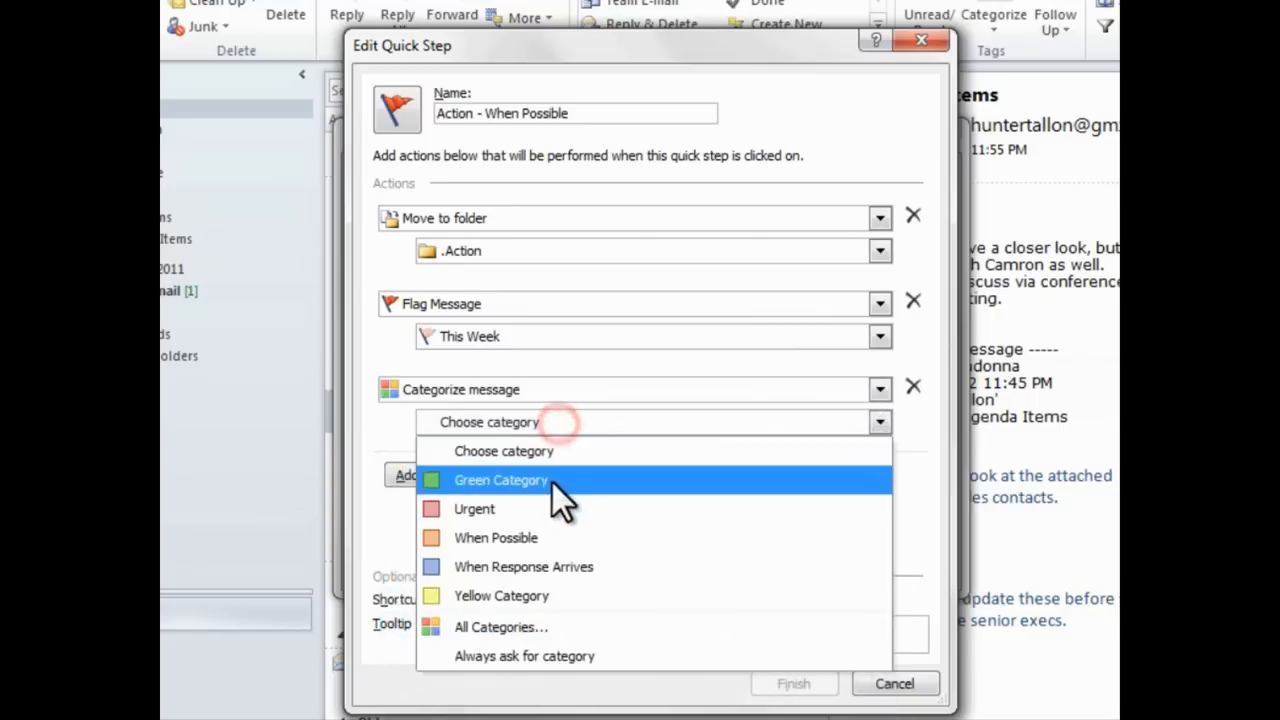
{"action": "left_click", "coordinate": [536, 537]}
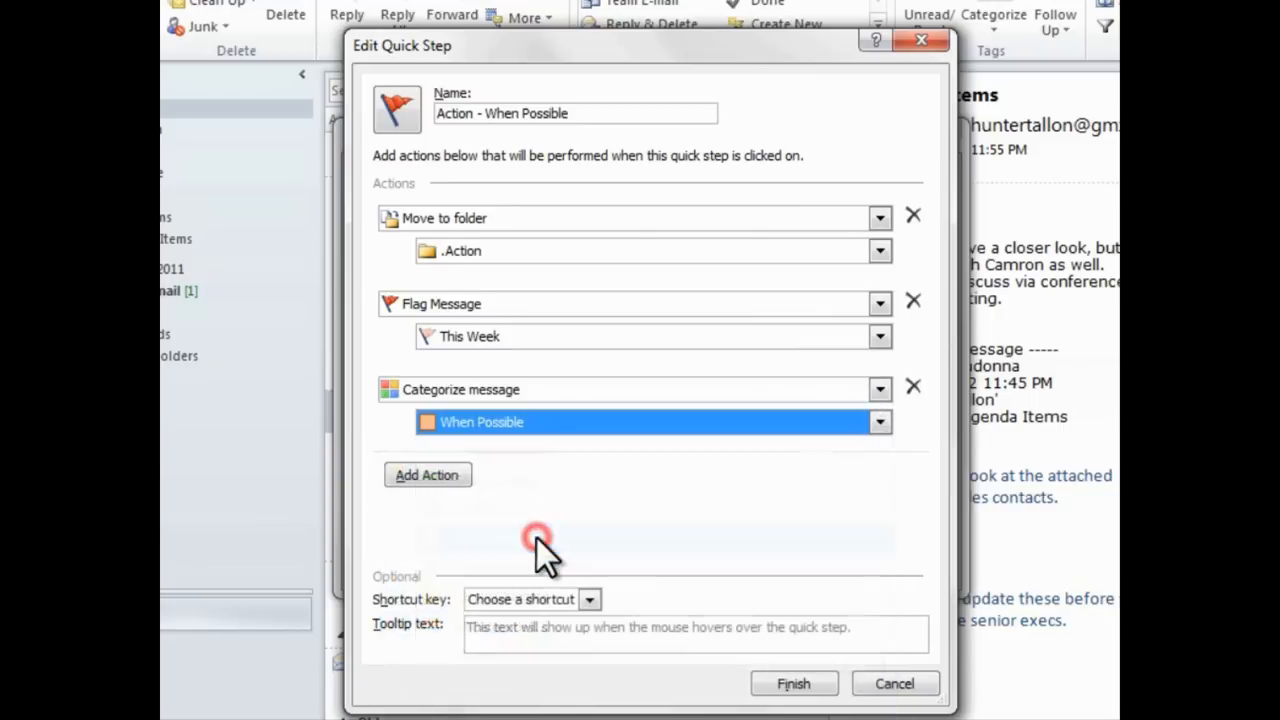
{"action": "left_click", "coordinate": [792, 682]}
Step: Start a new custom Quick Step named Action - Waiting for Response and give it the blue information icon
{"action": "left_click", "coordinate": [459, 505]}
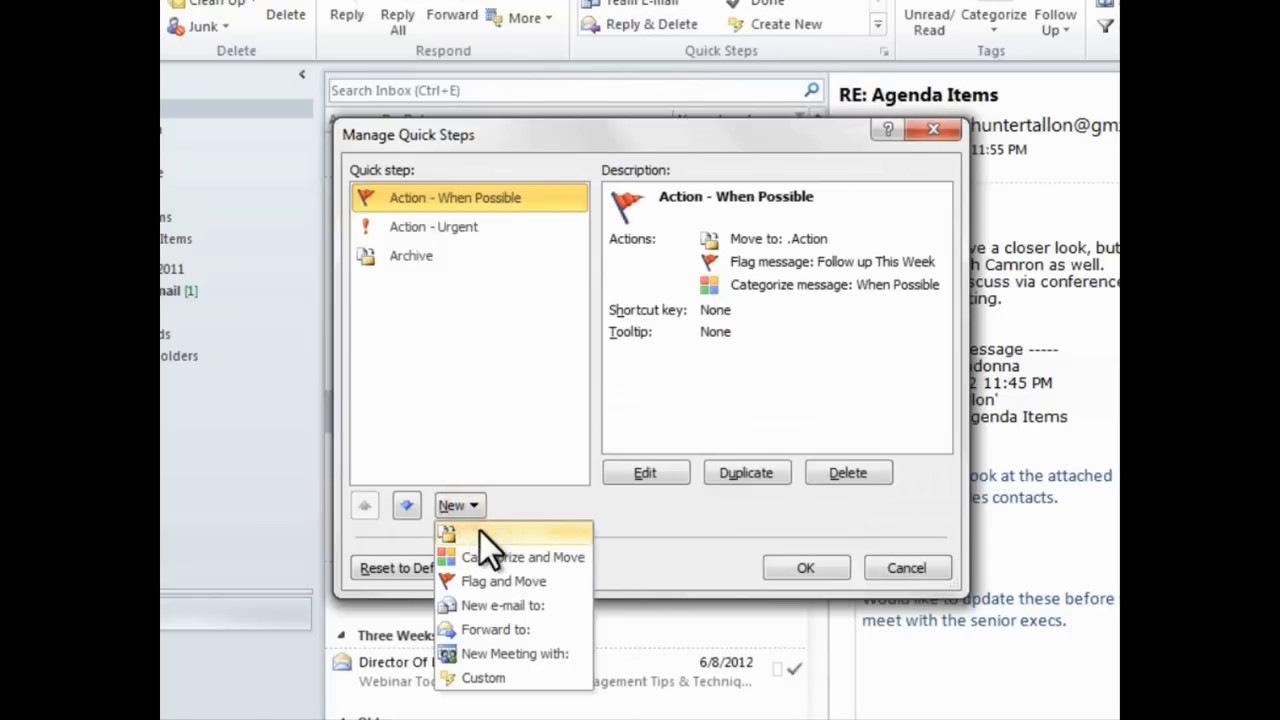
{"action": "left_click", "coordinate": [515, 680]}
{"action": "type", "text": "Action - "}
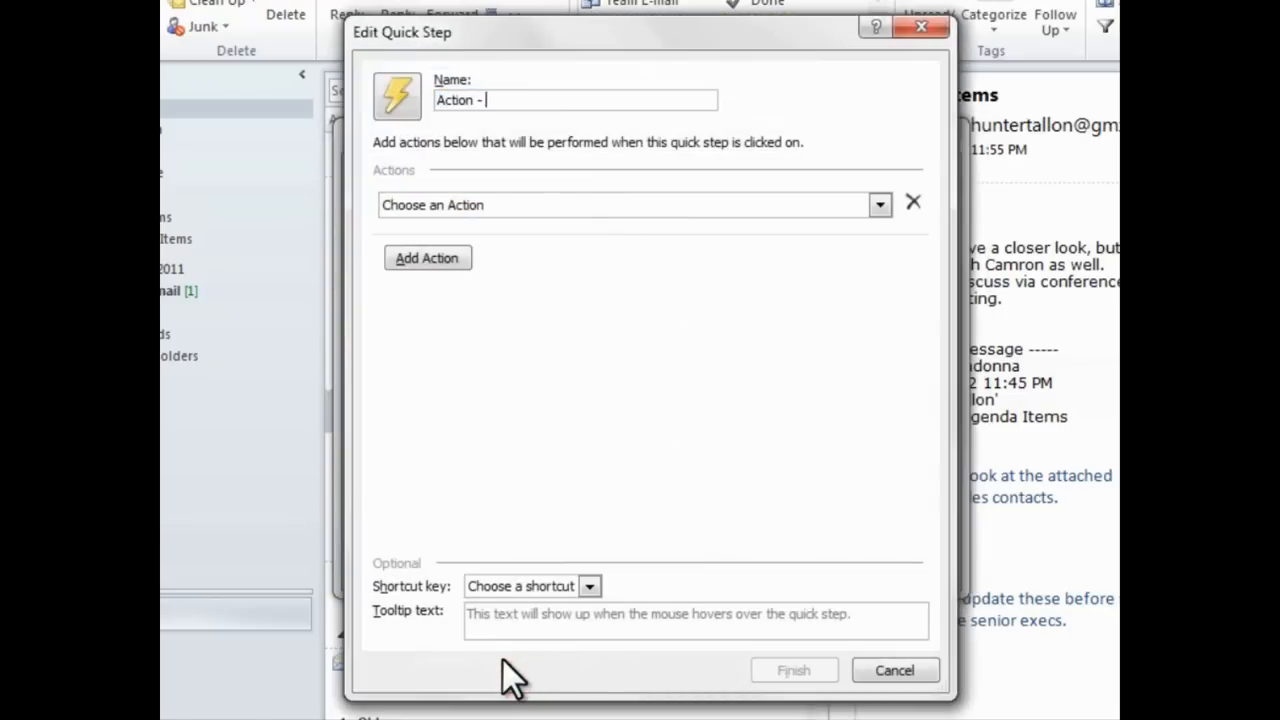
{"action": "type", "text": "Waiting for Response"}
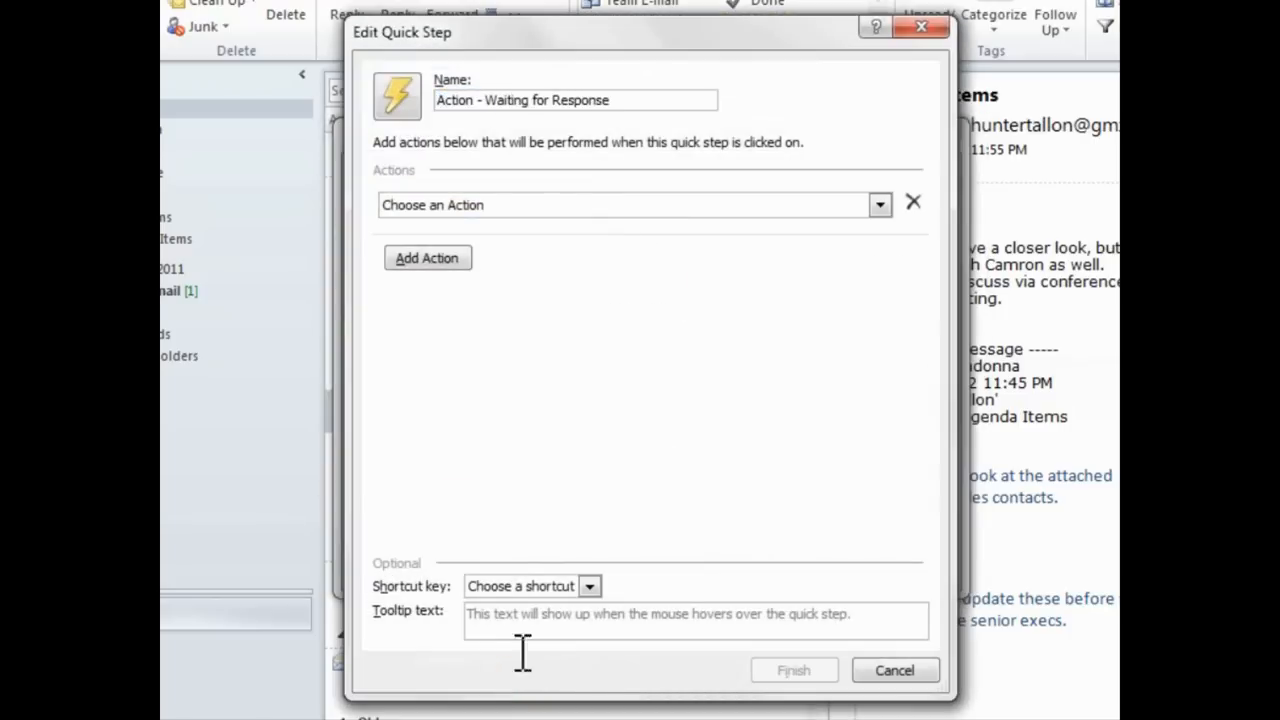
{"action": "left_click", "coordinate": [392, 110]}
{"action": "left_click", "coordinate": [598, 330]}
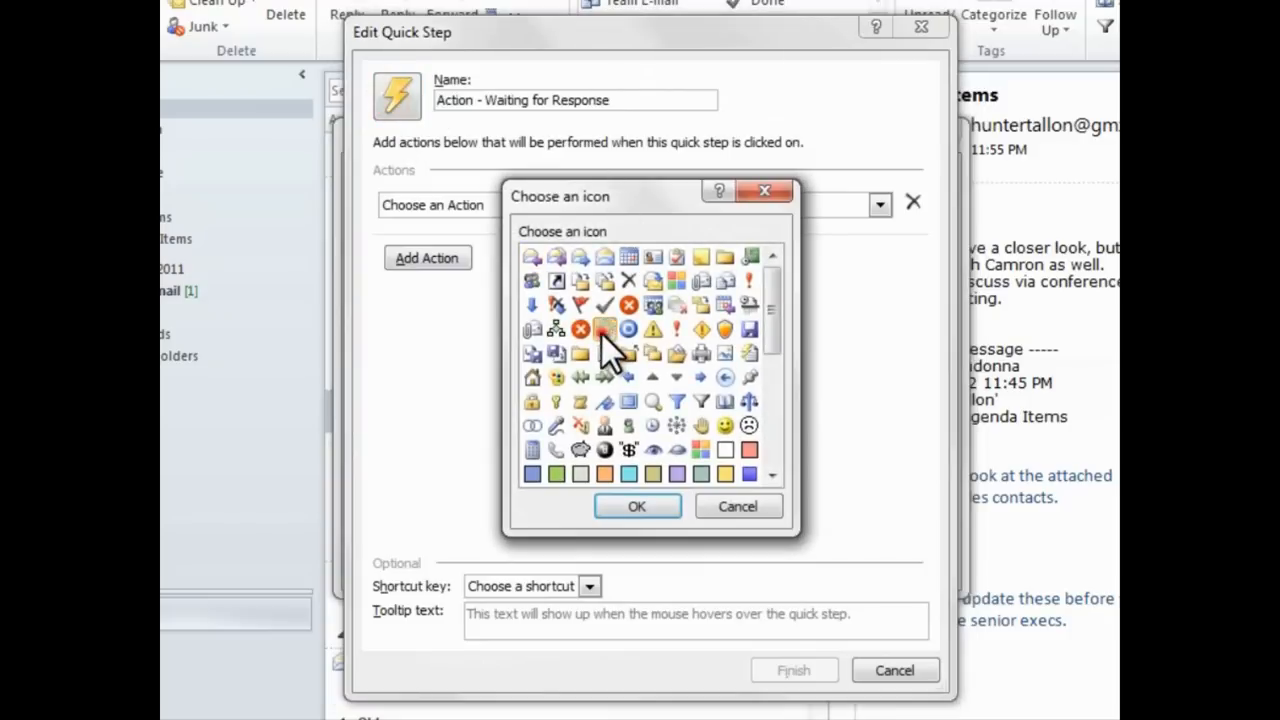
{"action": "left_click", "coordinate": [639, 501]}
Step: Set the first action of the Action - Waiting for Response Quick Step to move messages to the .Action folder
{"action": "left_click", "coordinate": [617, 200]}
{"action": "left_click", "coordinate": [578, 272]}
{"action": "left_click", "coordinate": [589, 240]}
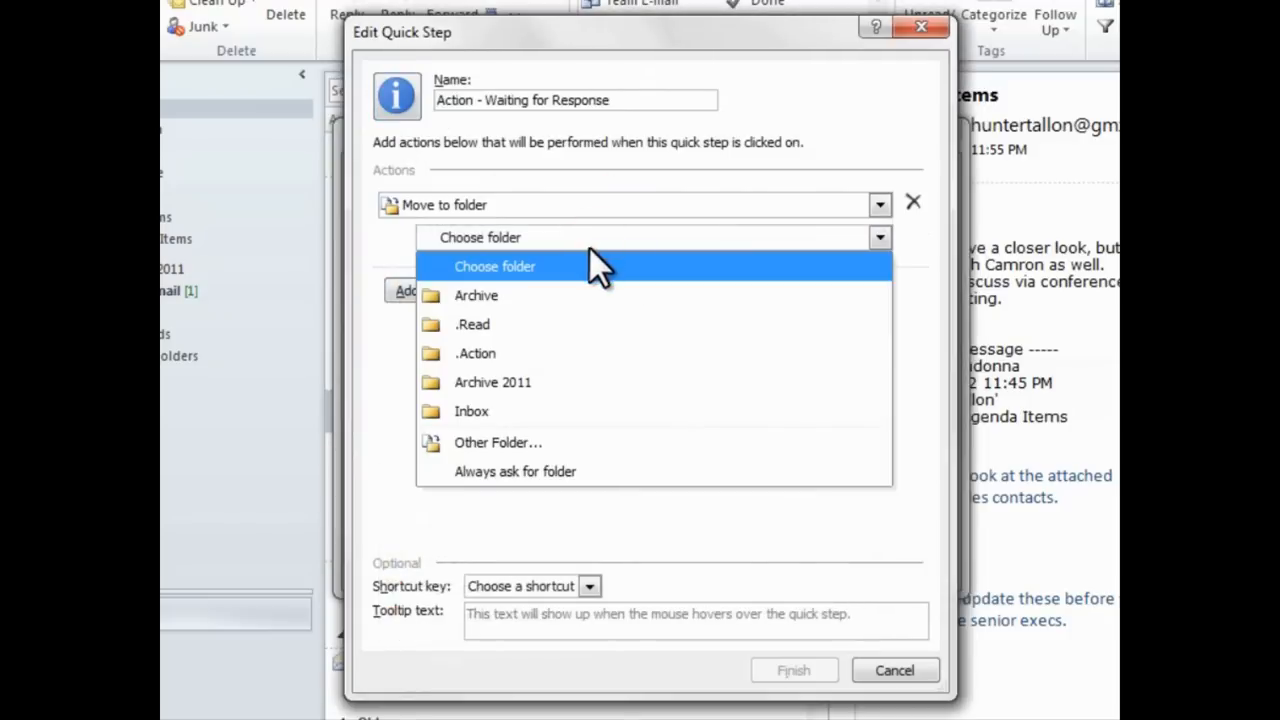
{"action": "left_click", "coordinate": [568, 350]}
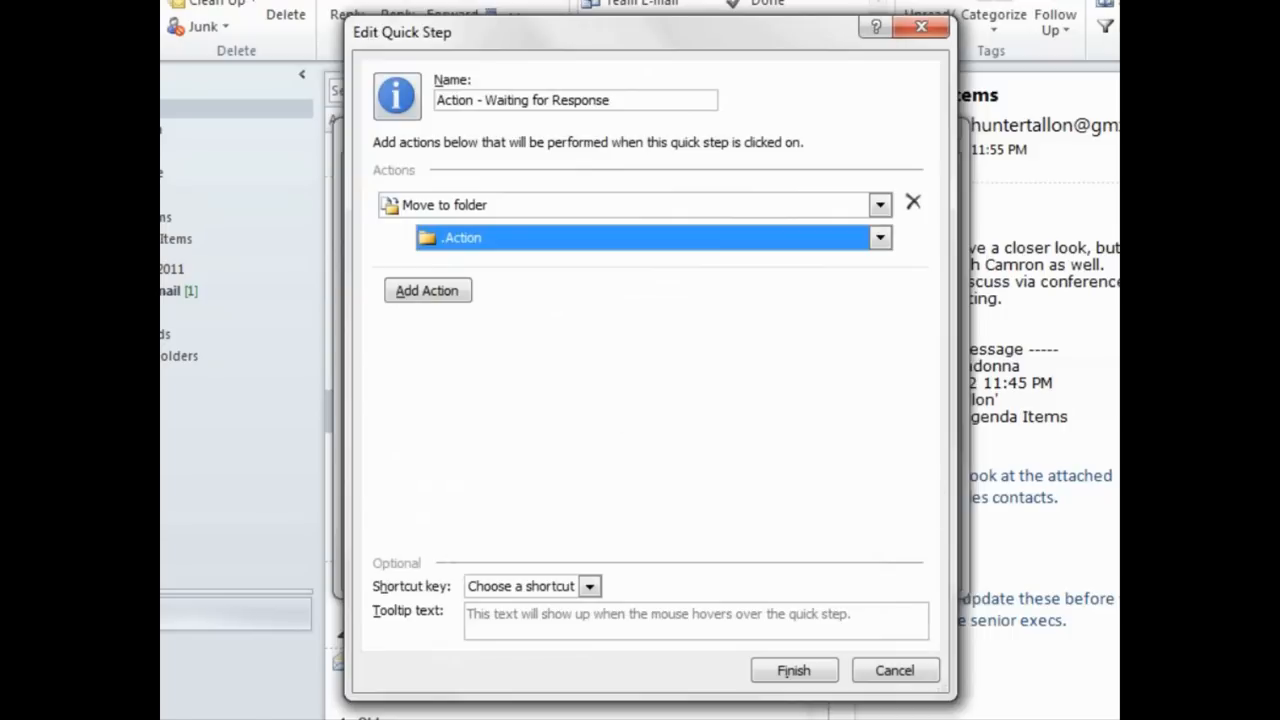
Step: Add a Flag Message action with the No Date flag to the Action - Waiting for Response Quick Step
{"action": "left_click", "coordinate": [459, 300]}
{"action": "left_click", "coordinate": [724, 298]}
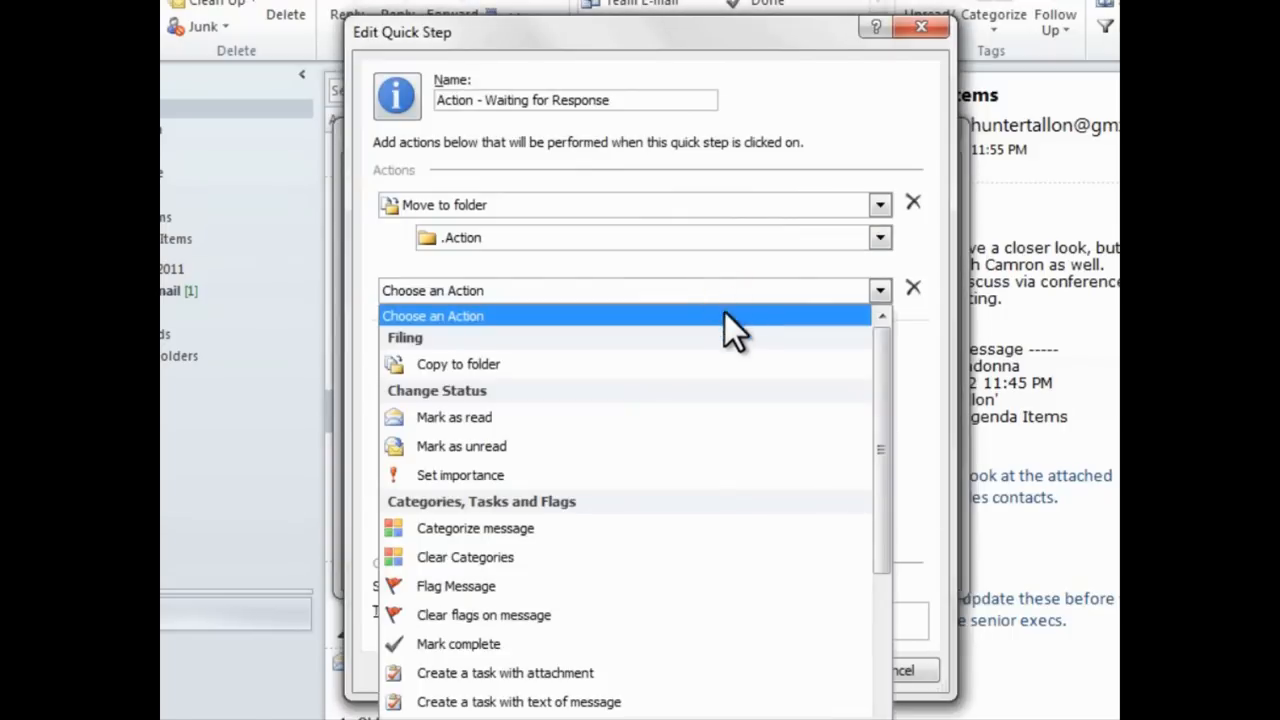
{"action": "left_click", "coordinate": [606, 584]}
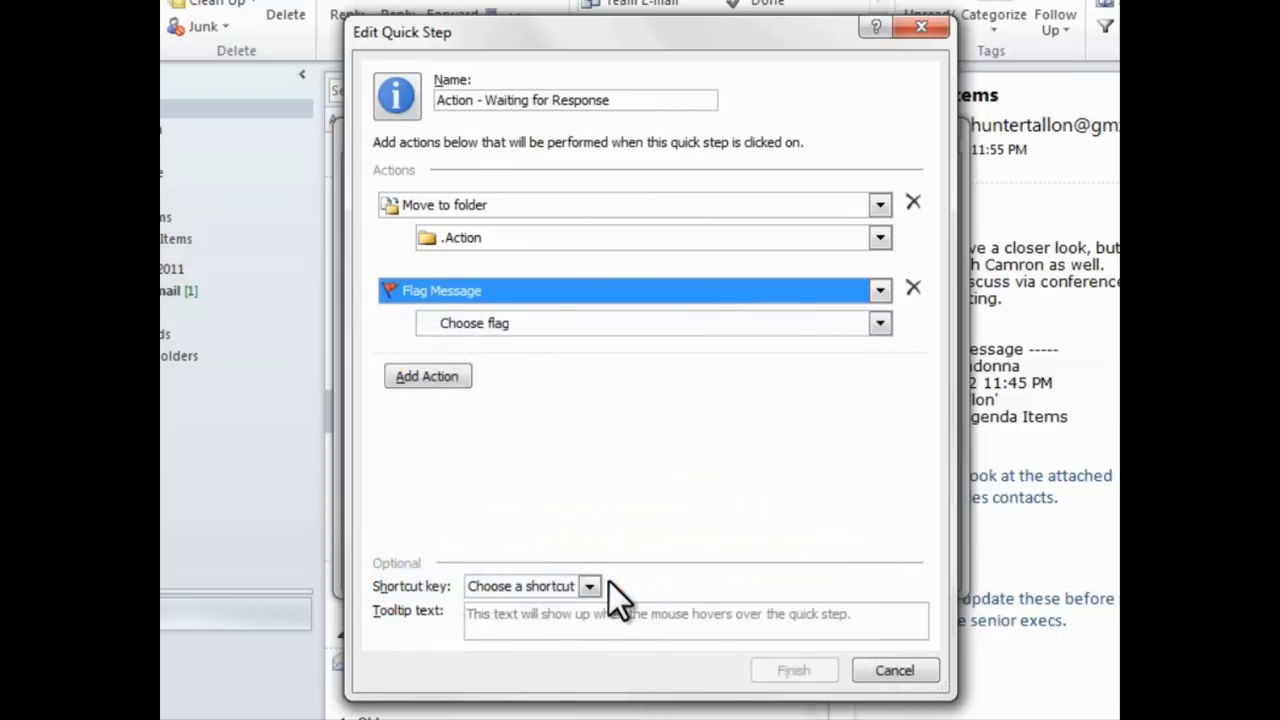
{"action": "left_click", "coordinate": [649, 323]}
{"action": "left_click", "coordinate": [612, 554]}
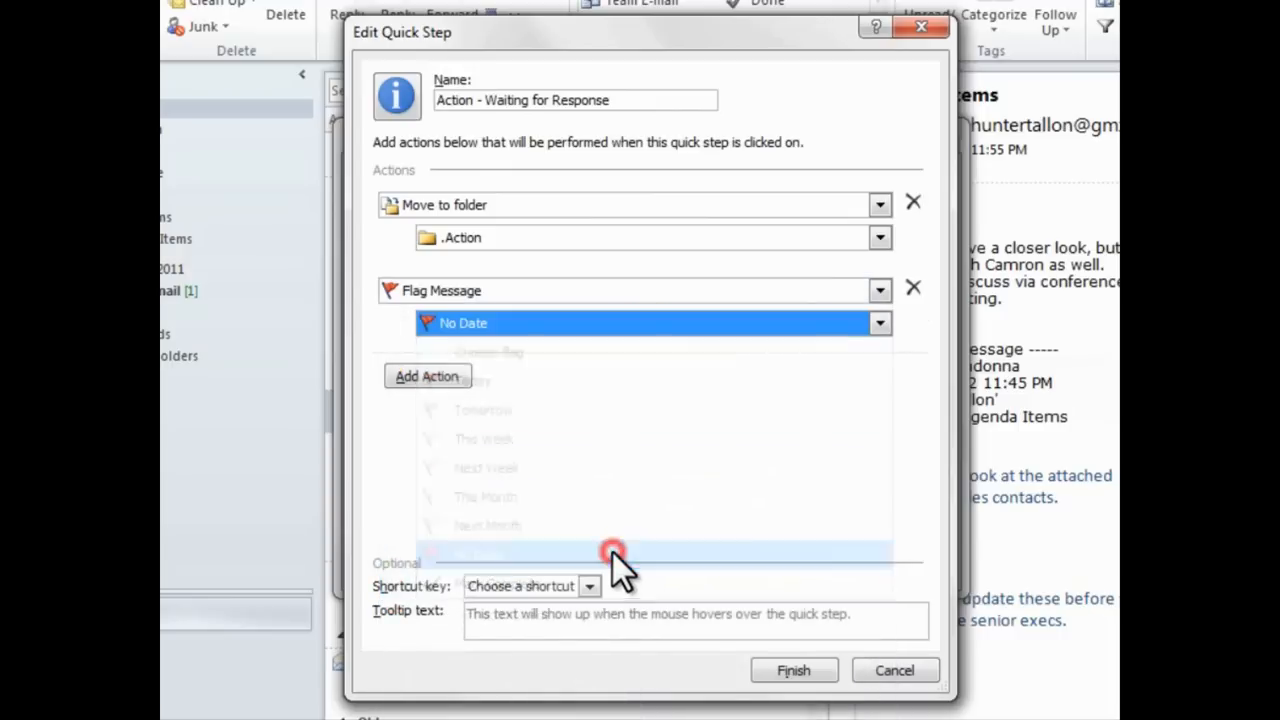
Step: Add a Categorize message action with the When Response Arrives category to the Action - Waiting for Response Quick Step and save it
{"action": "left_click", "coordinate": [436, 376]}
{"action": "left_click", "coordinate": [714, 377]}
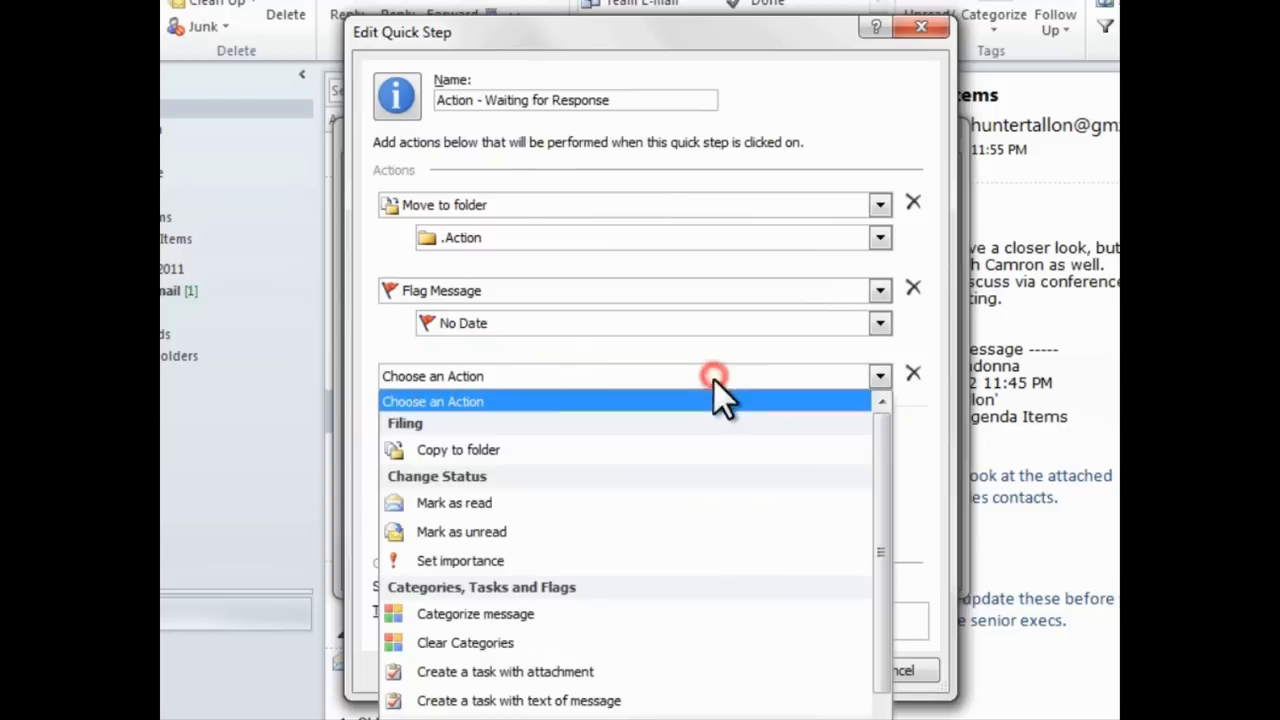
{"action": "left_click", "coordinate": [599, 610]}
{"action": "left_click", "coordinate": [613, 410]}
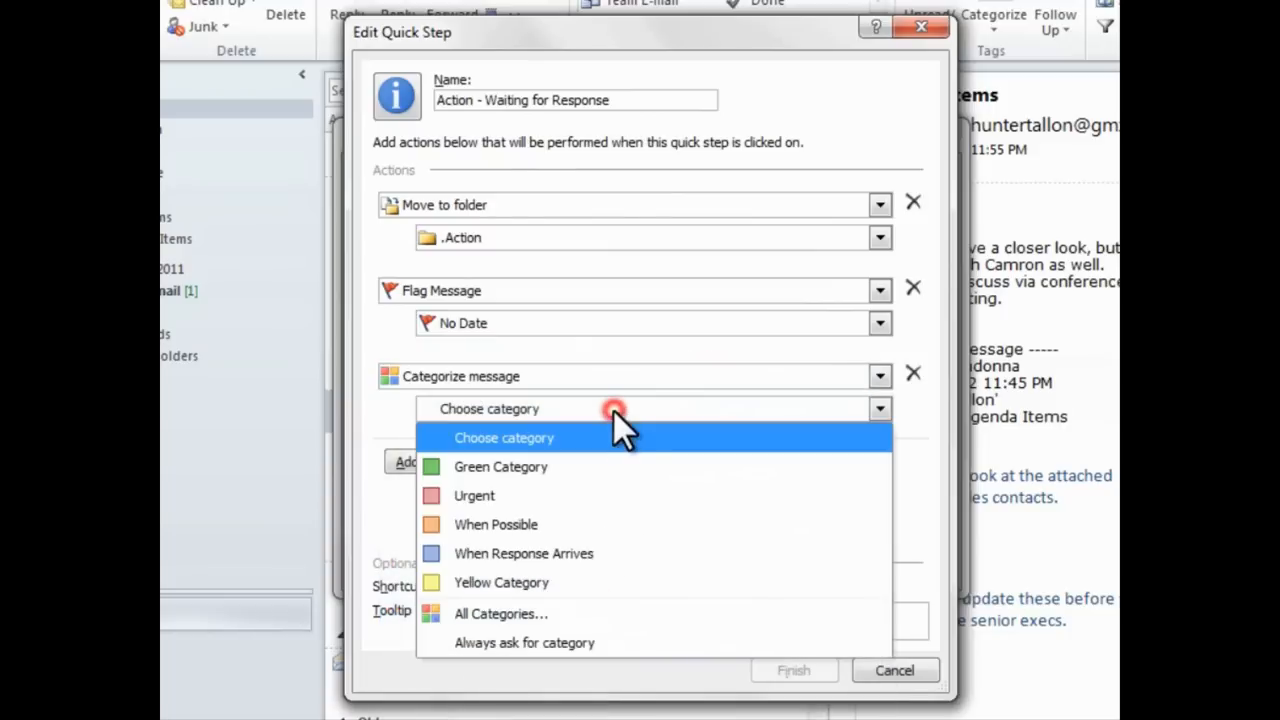
{"action": "left_click", "coordinate": [587, 562]}
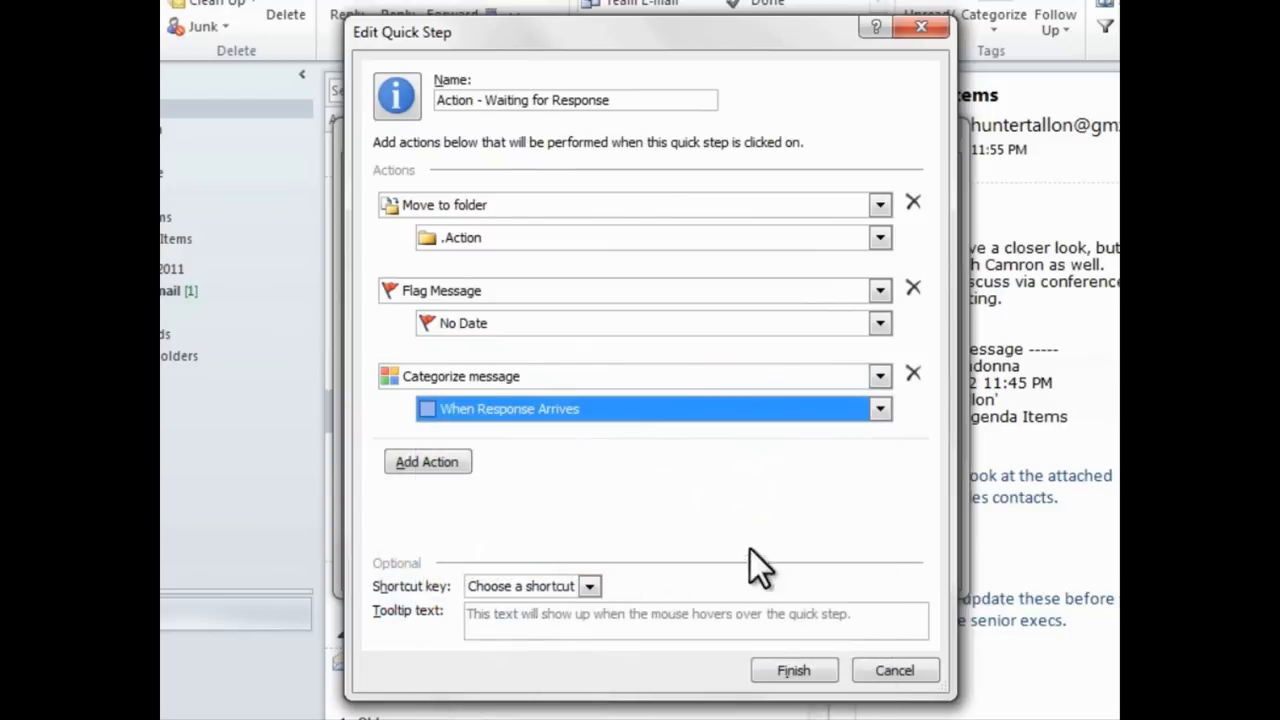
{"action": "left_click", "coordinate": [775, 672]}
Step: Start a new custom Quick Step named Read and give it the orange books icon
{"action": "left_click", "coordinate": [469, 505]}
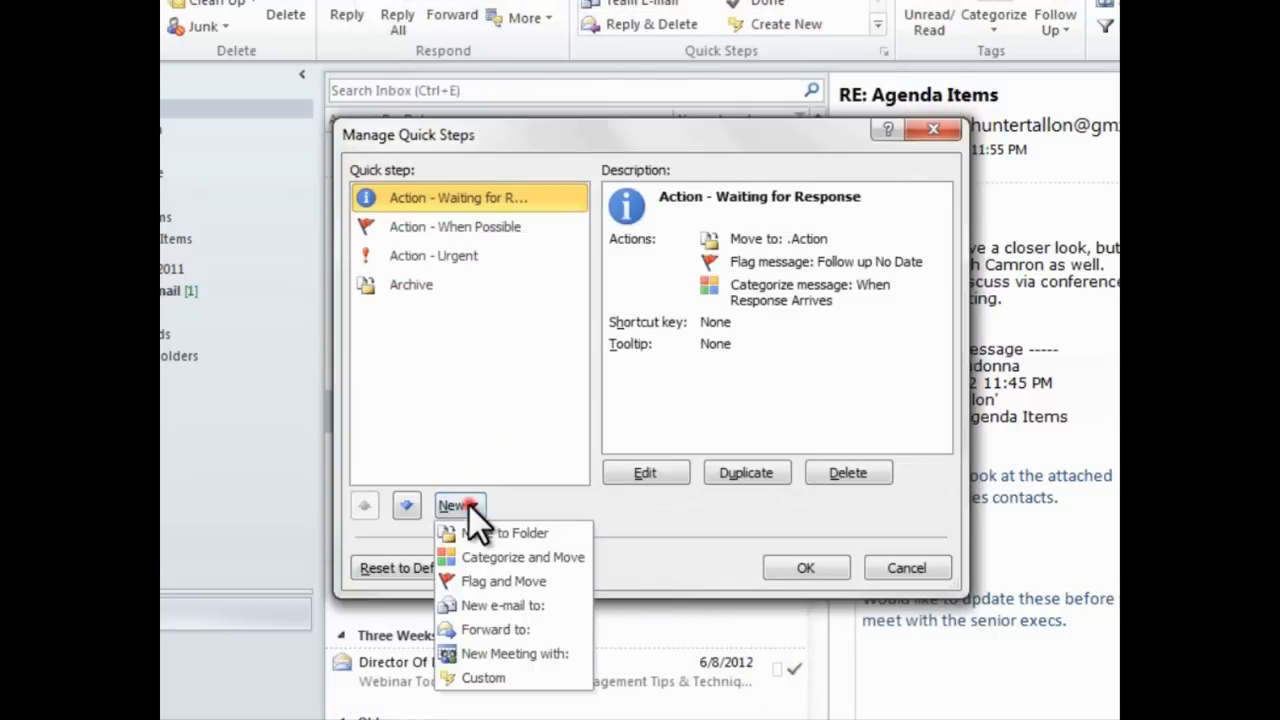
{"action": "left_click", "coordinate": [509, 649]}
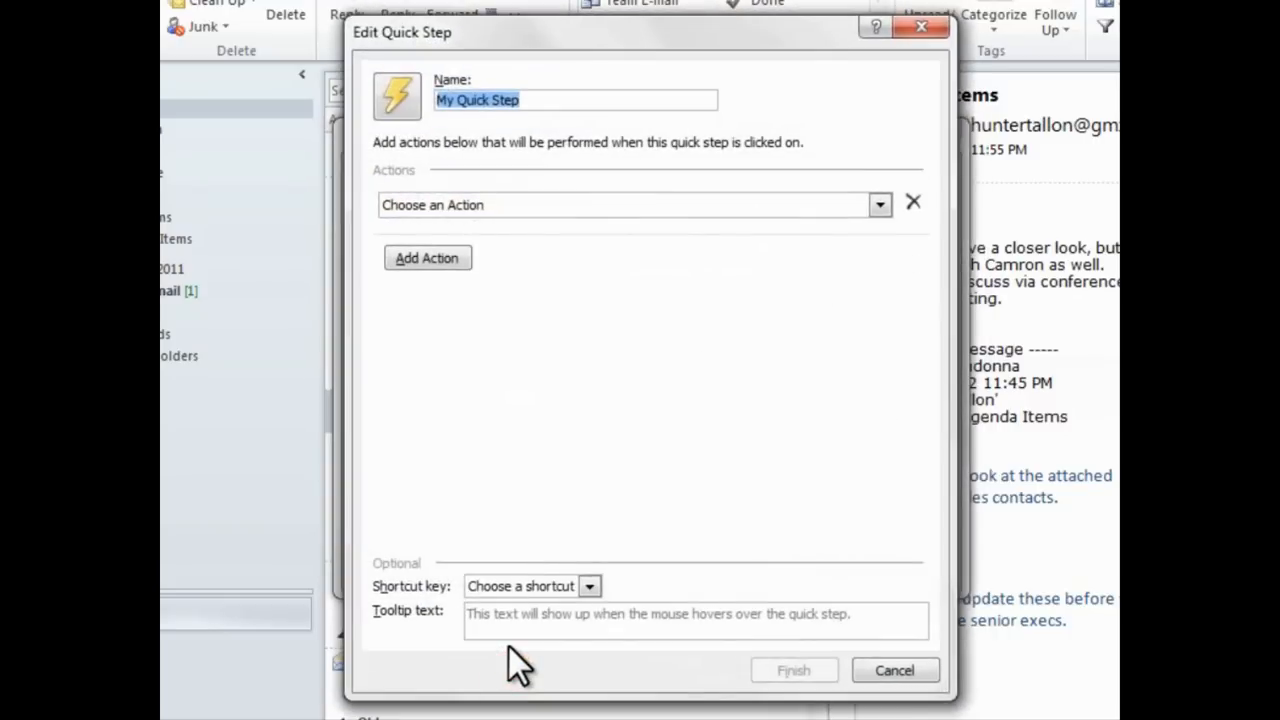
{"action": "type", "text": "Read"}
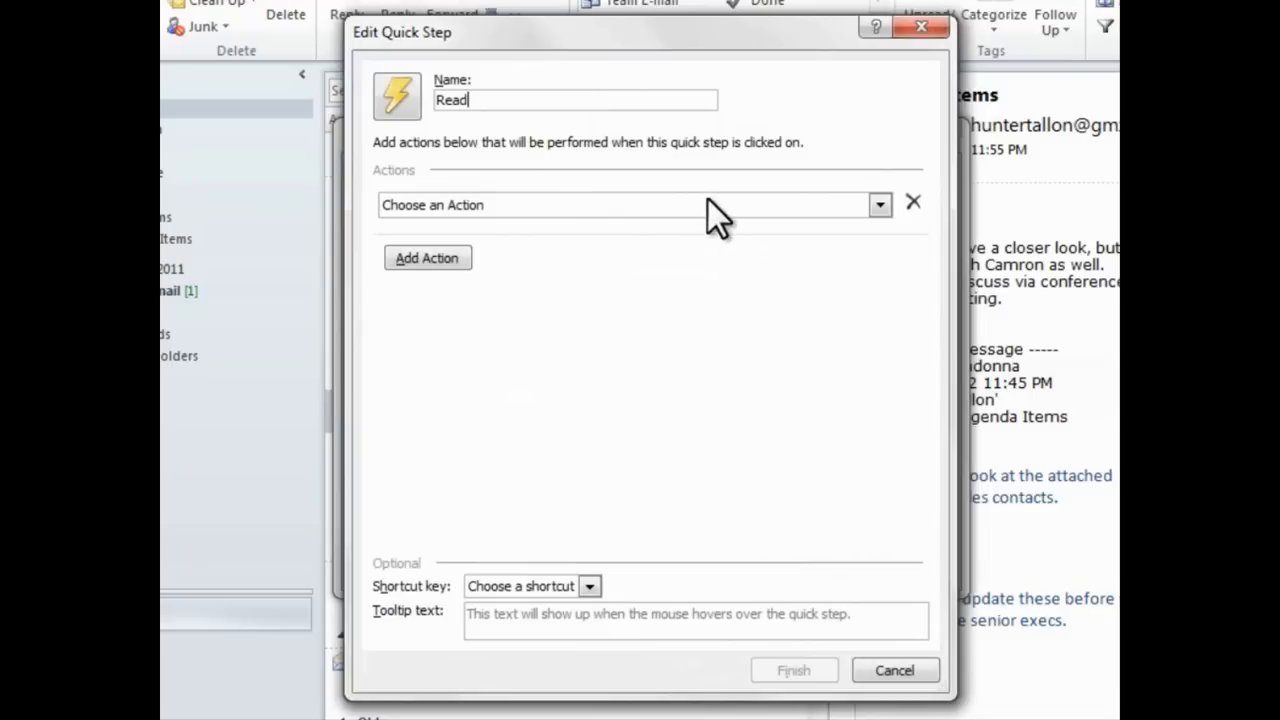
{"action": "left_click", "coordinate": [393, 95]}
{"action": "scroll", "coordinate": [772, 330], "scroll_direction": "down", "scroll_amount": 3}
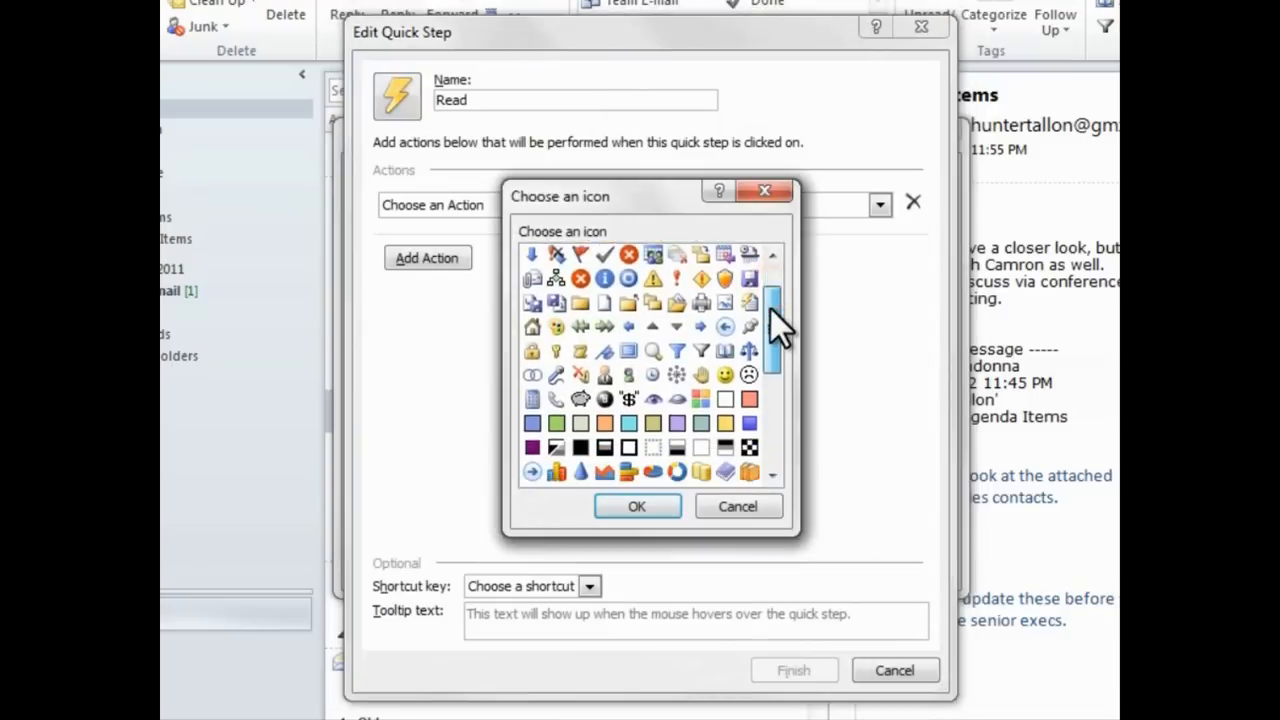
{"action": "left_click", "coordinate": [749, 452]}
{"action": "left_click", "coordinate": [671, 506]}
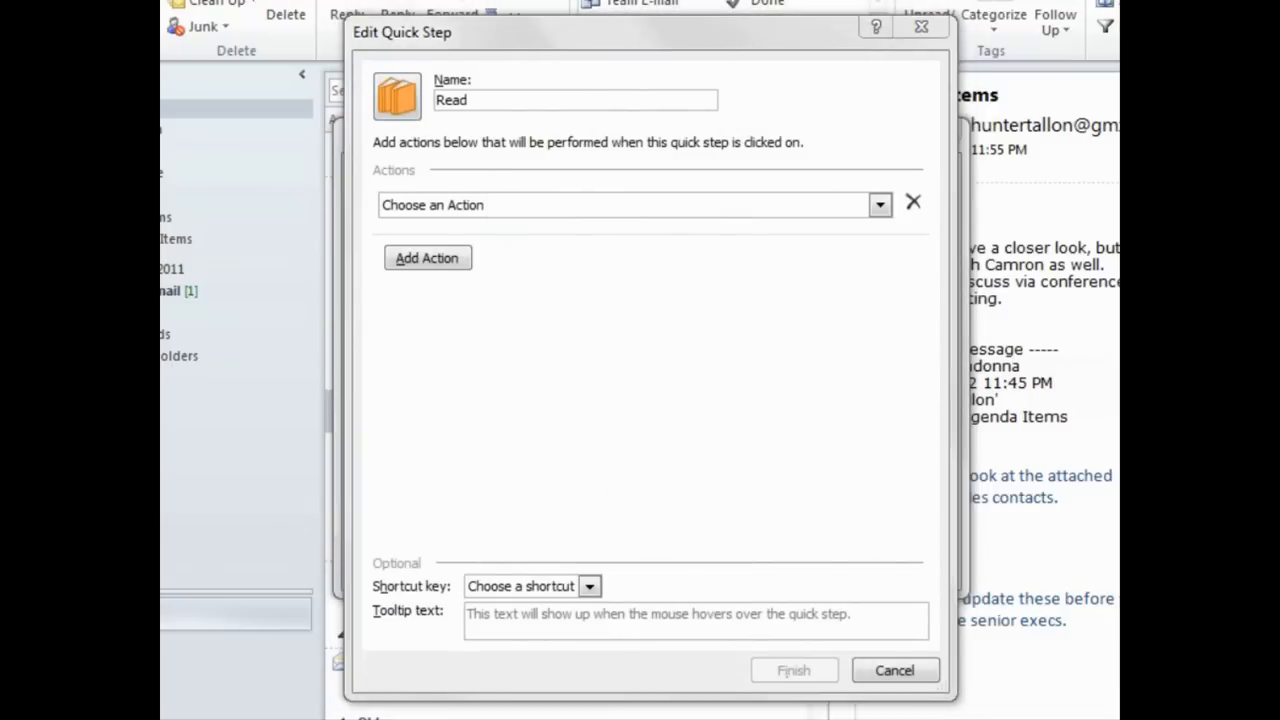
Step: Set the Read Quick Step to move messages to the .Read folder and save it
{"action": "left_click", "coordinate": [862, 203]}
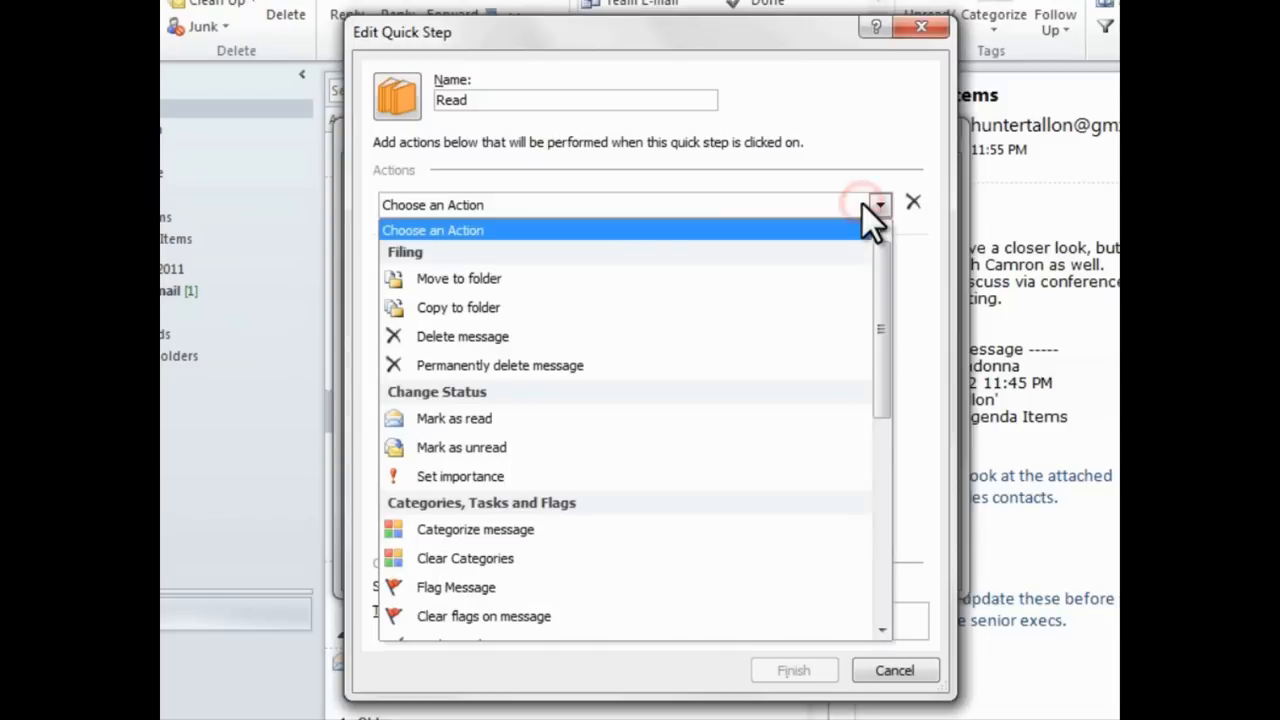
{"action": "left_click", "coordinate": [811, 272]}
{"action": "left_click", "coordinate": [780, 240]}
{"action": "left_click", "coordinate": [533, 318]}
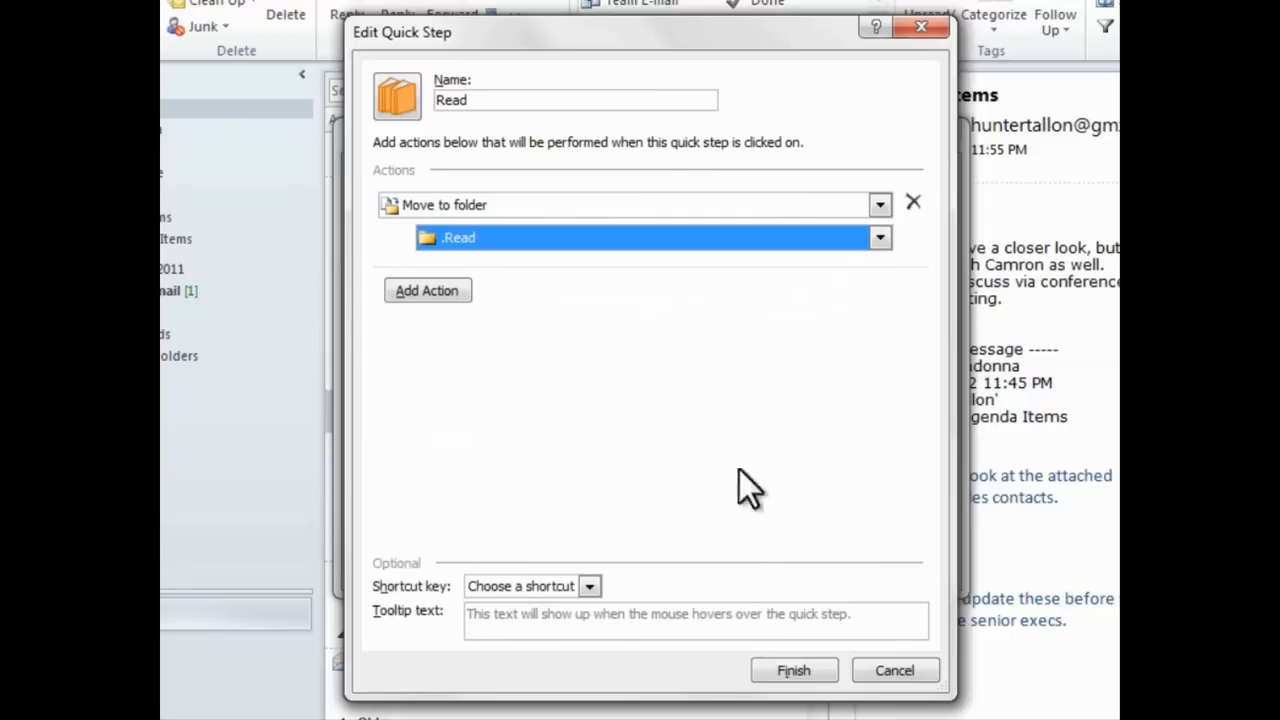
{"action": "left_click", "coordinate": [806, 675]}
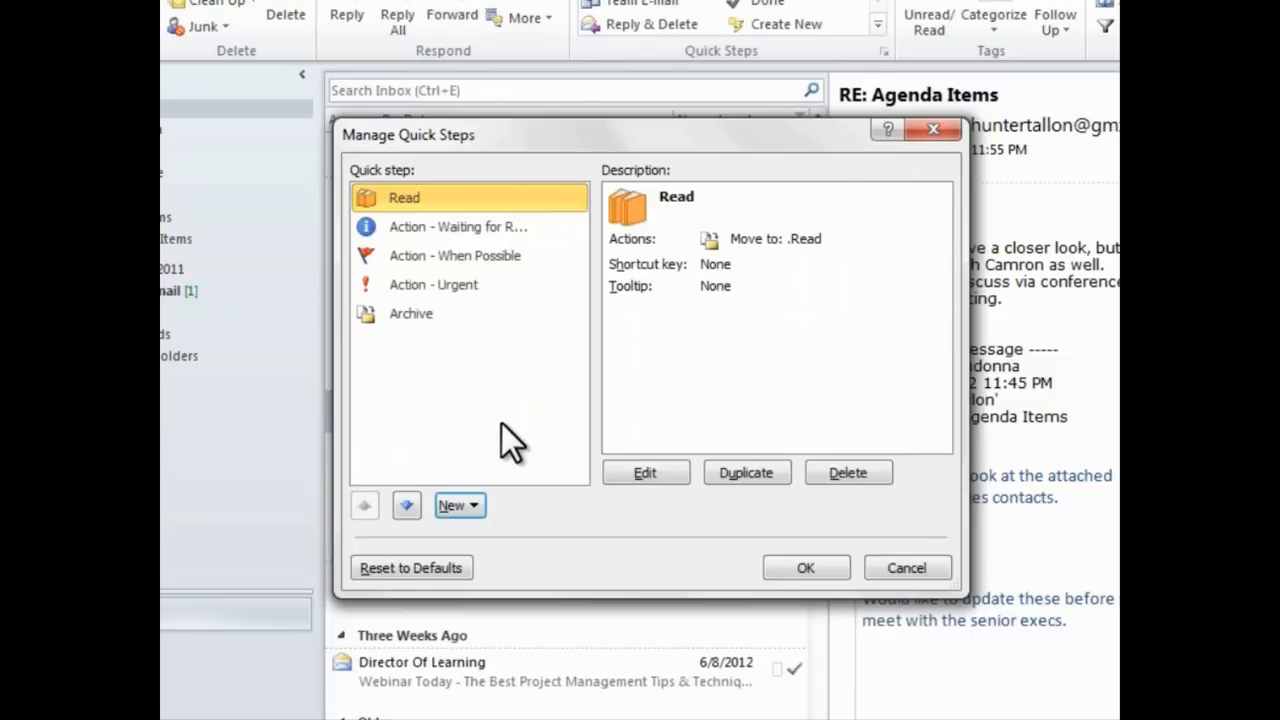
Step: Move the Action - Urgent Quick Step to the top of the Quick Steps order and save the arrangement
{"action": "left_click", "coordinate": [439, 232]}
{"action": "left_click", "coordinate": [438, 256]}
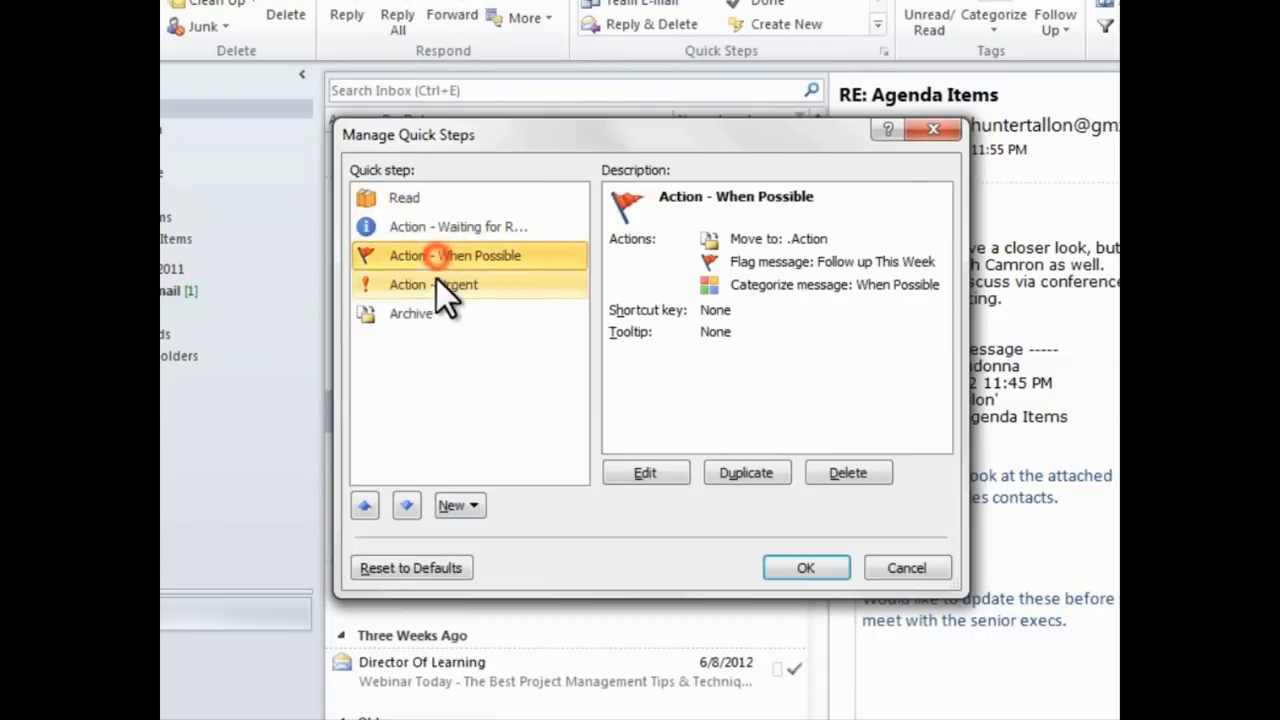
{"action": "left_click", "coordinate": [437, 284]}
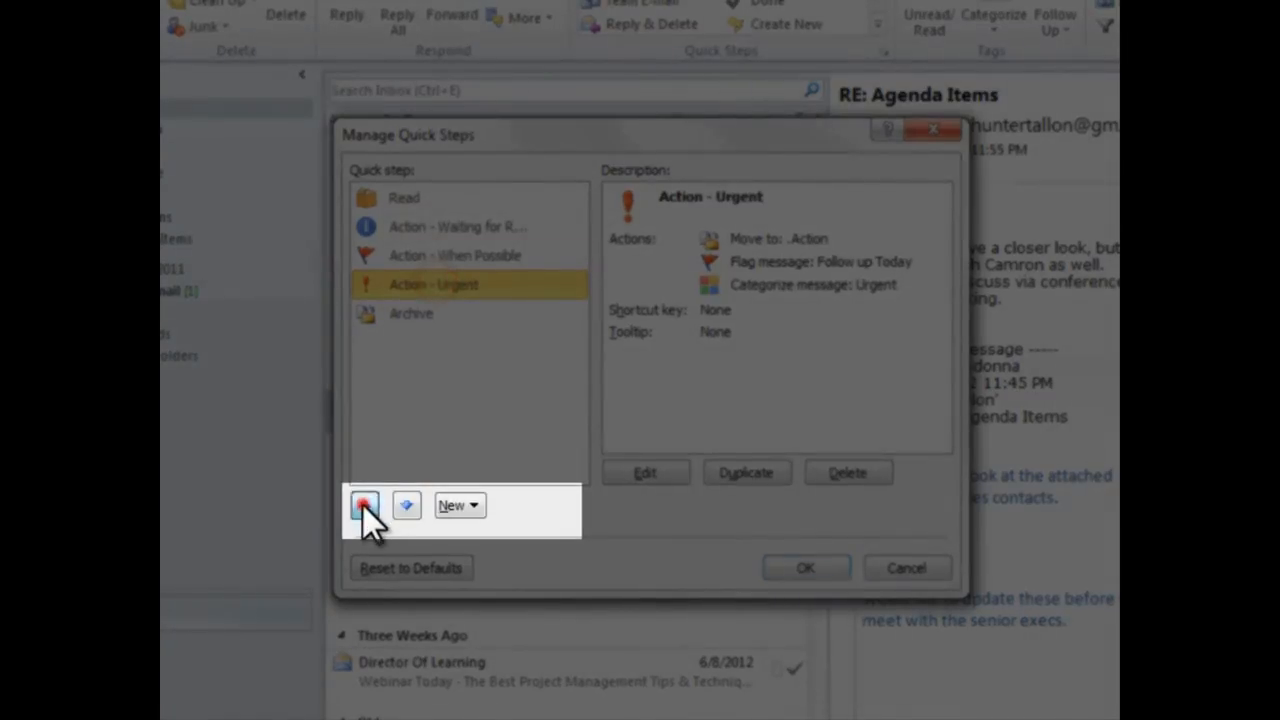
{"action": "left_click", "coordinate": [362, 504]}
{"action": "left_click", "coordinate": [362, 504]}
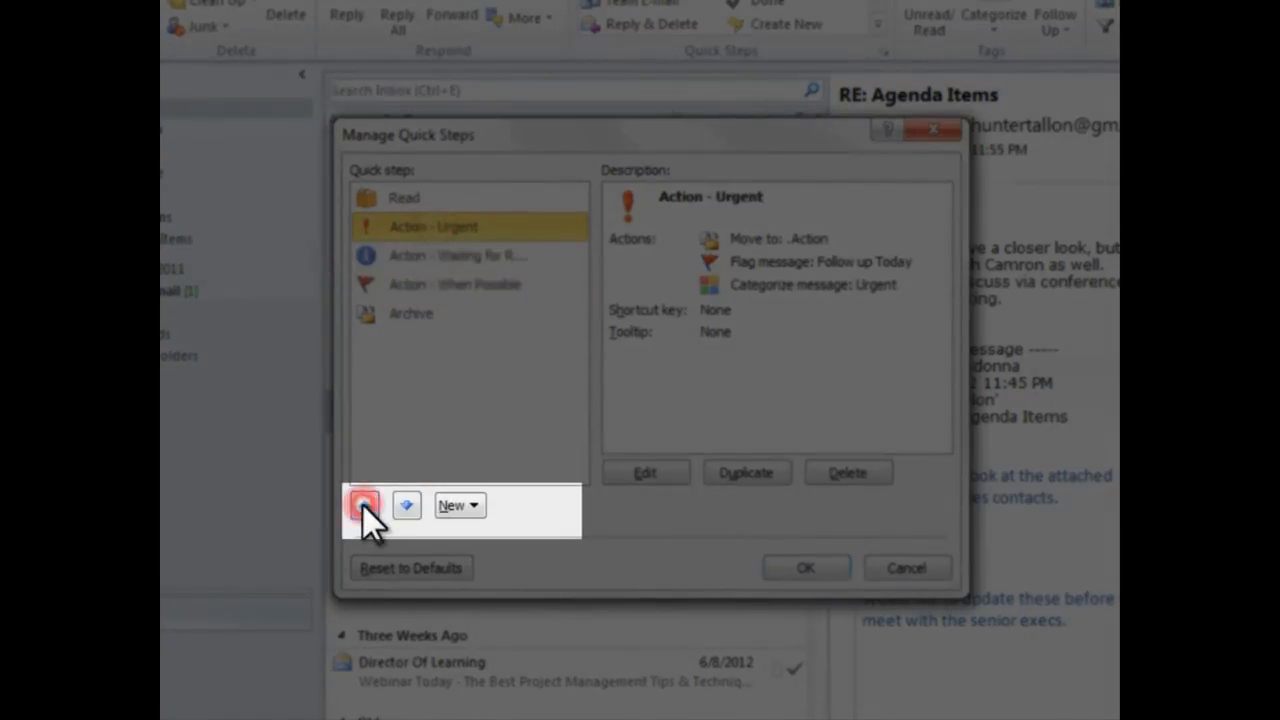
{"action": "left_click", "coordinate": [362, 504]}
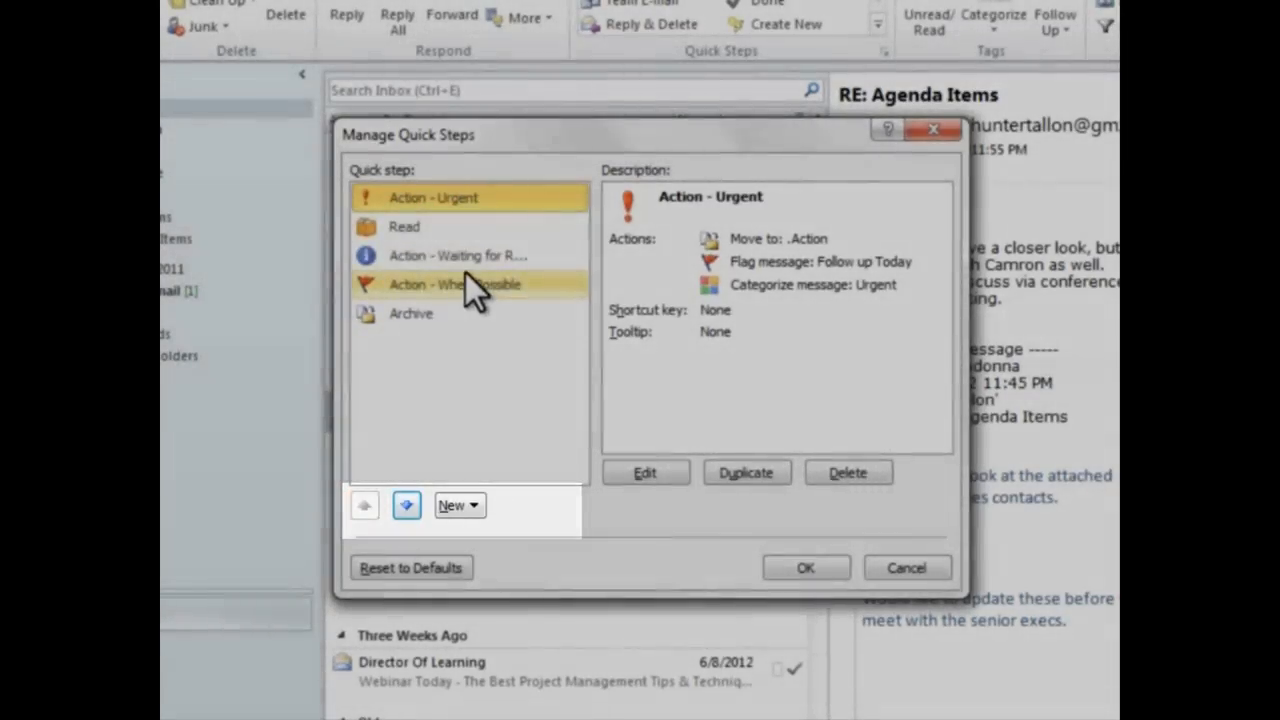
{"action": "left_click", "coordinate": [448, 226]}
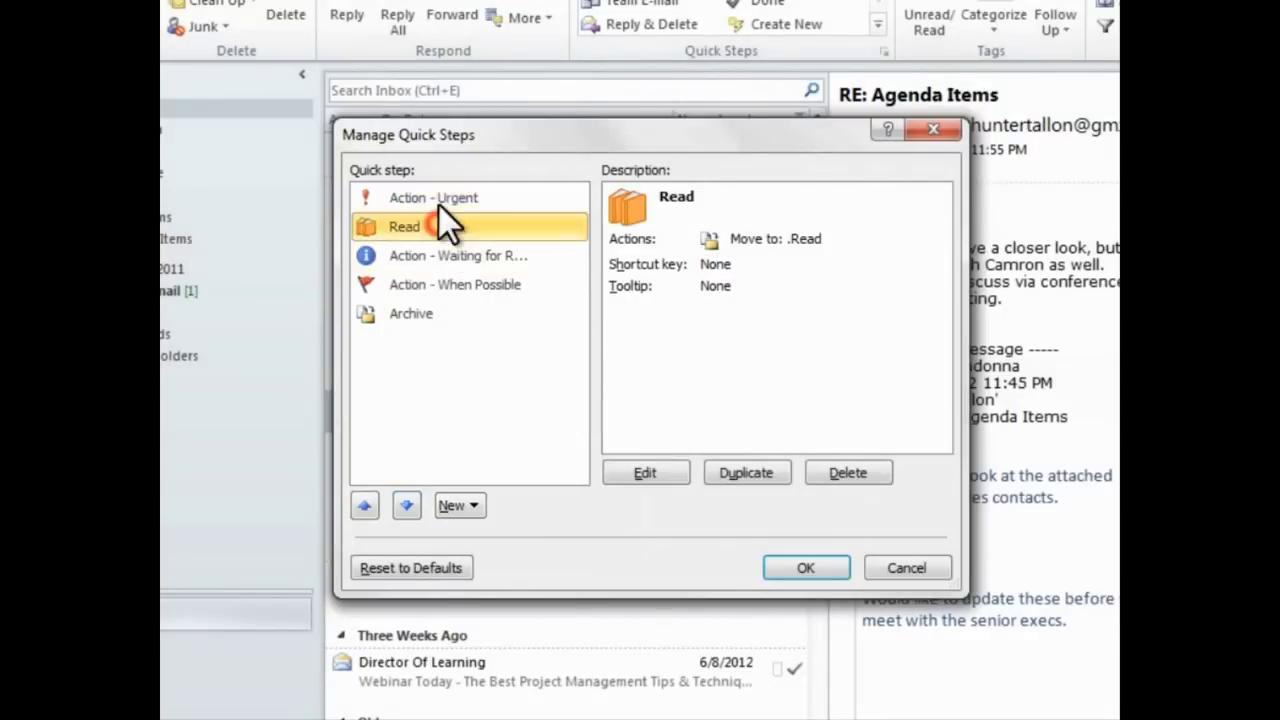
{"action": "left_click", "coordinate": [442, 197]}
{"action": "left_click", "coordinate": [442, 226]}
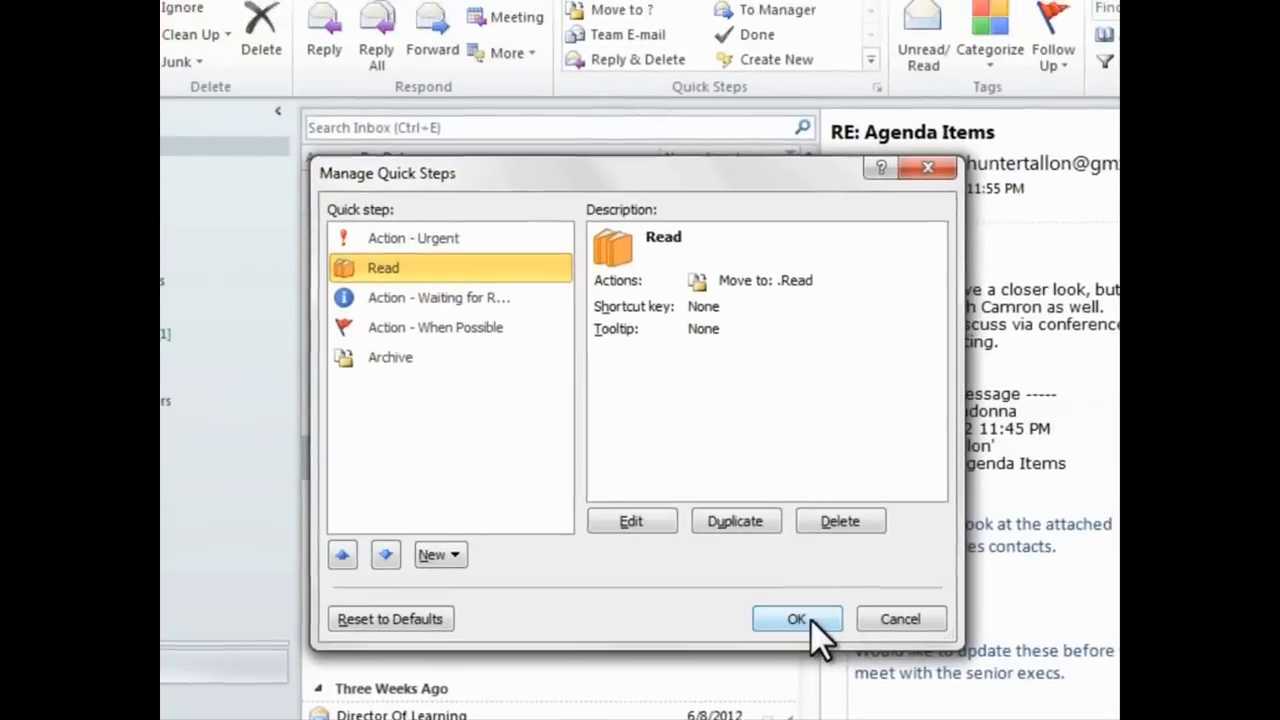
{"action": "left_click", "coordinate": [805, 620]}
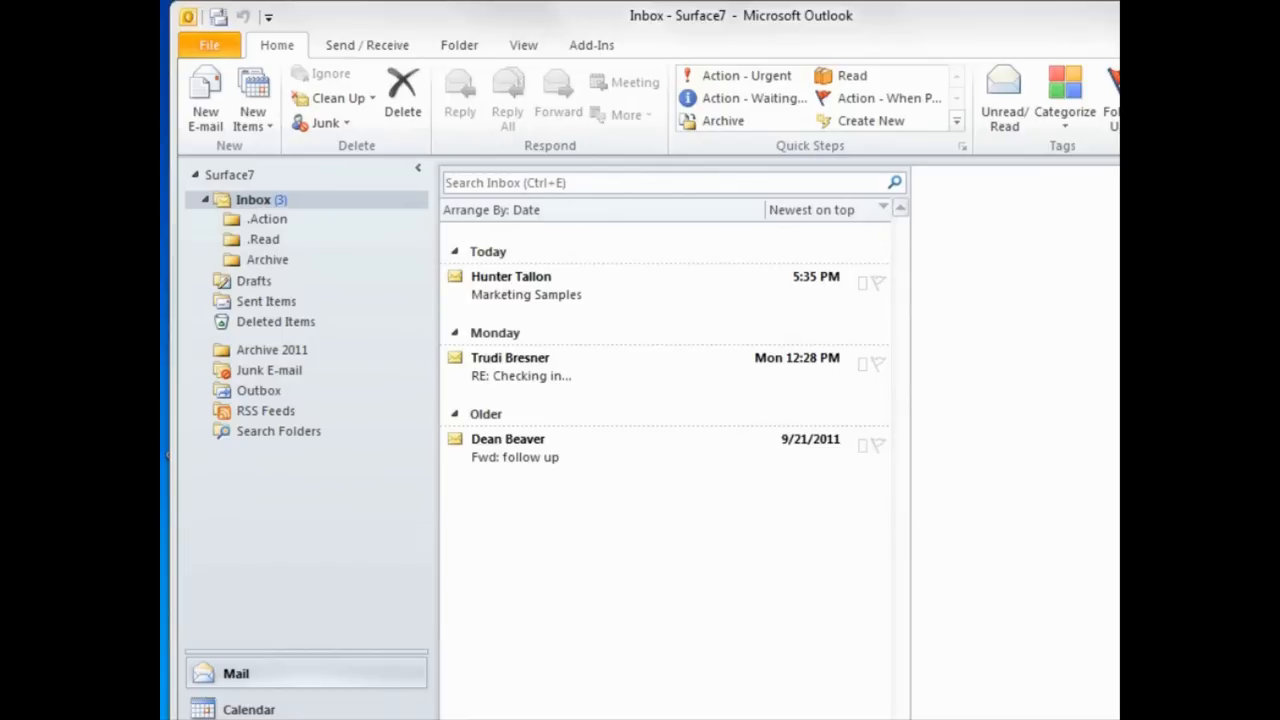
Step: File the Marketing Samples message with Action - Waiting for Response and the RE: Checking in... message with Action - When Possible
{"action": "left_click", "coordinate": [645, 296]}
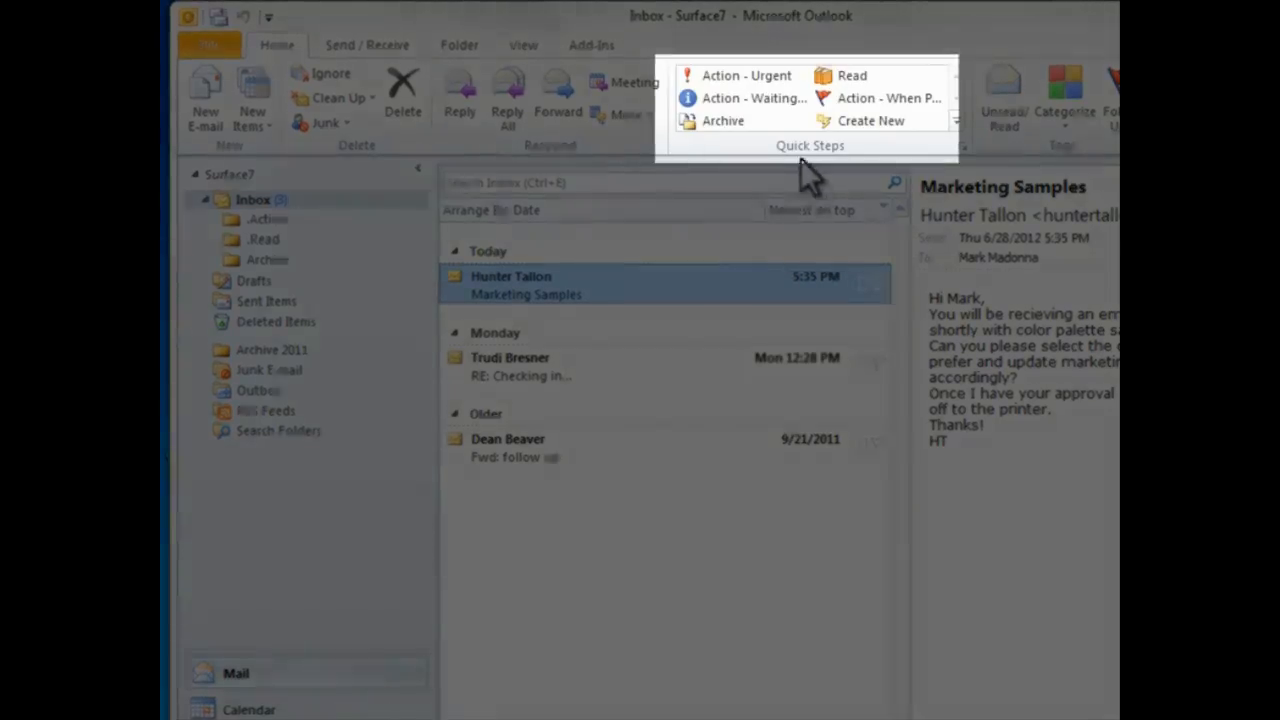
{"action": "left_click", "coordinate": [772, 100]}
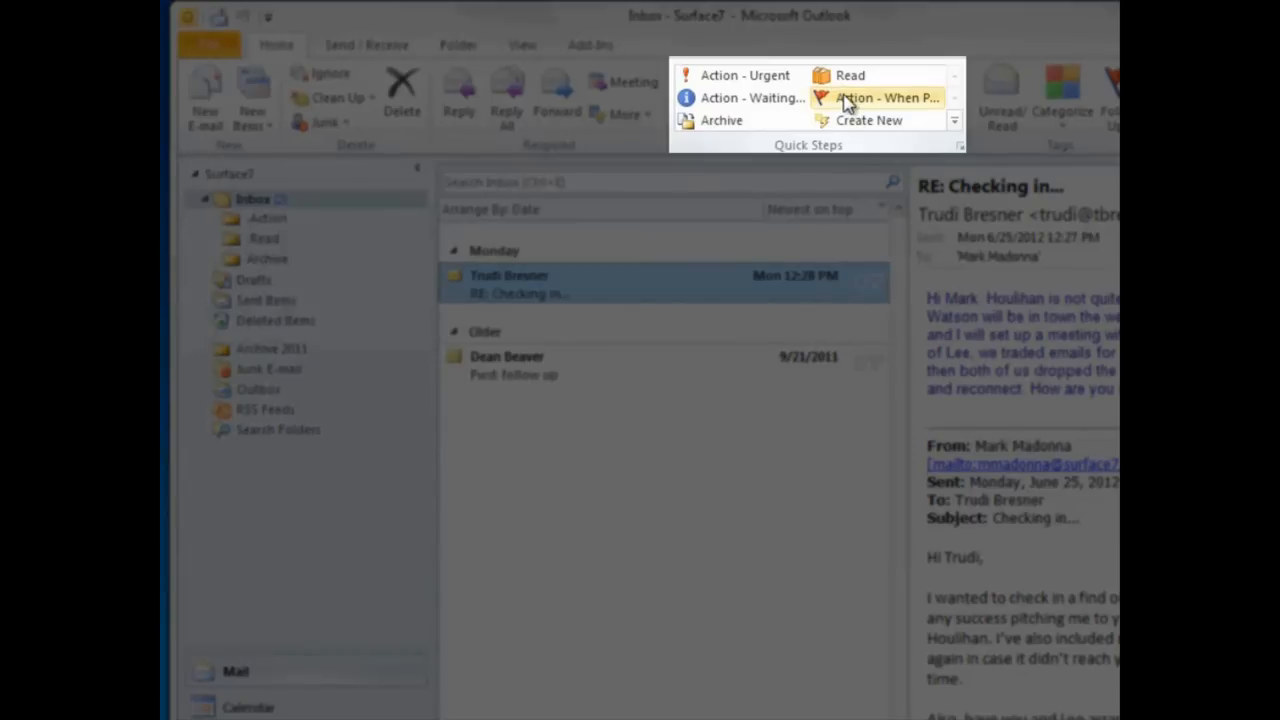
{"action": "left_click", "coordinate": [845, 100]}
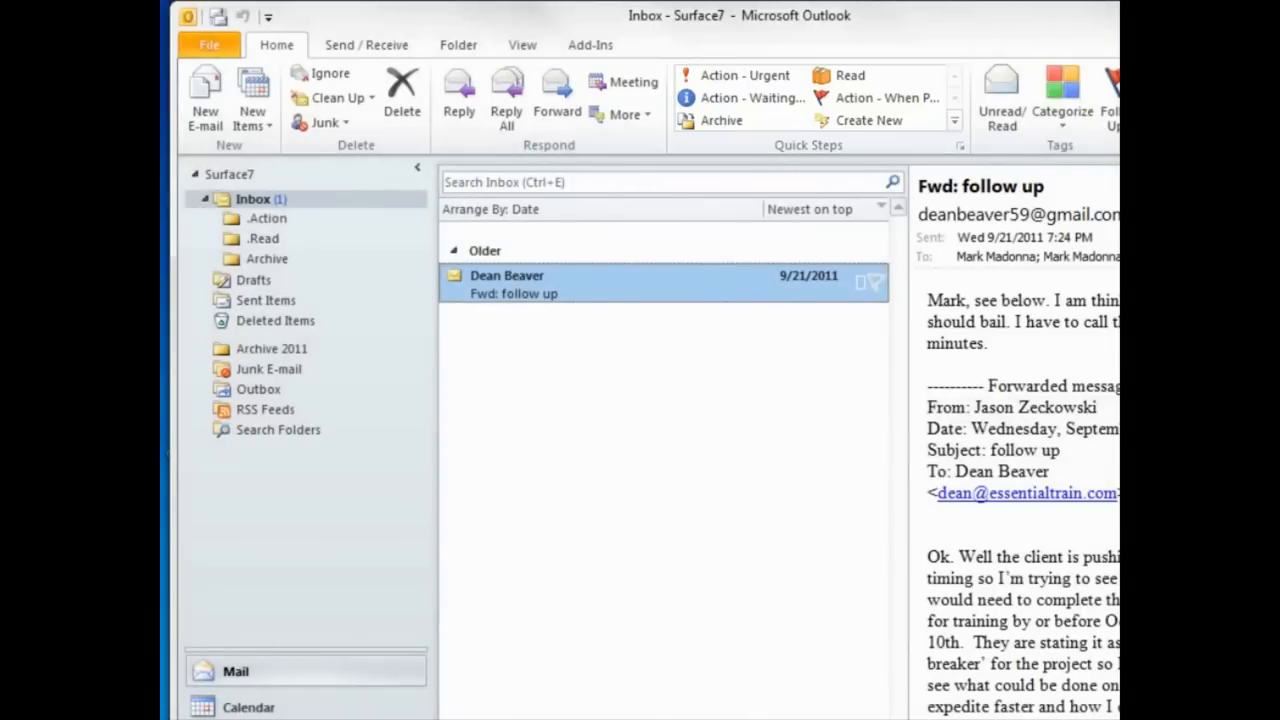
Step: Read through the Fwd: follow up message and file it with the Action - Urgent Quick Step
{"action": "scroll", "coordinate": [1022, 494], "scroll_direction": "down", "scroll_amount": 5}
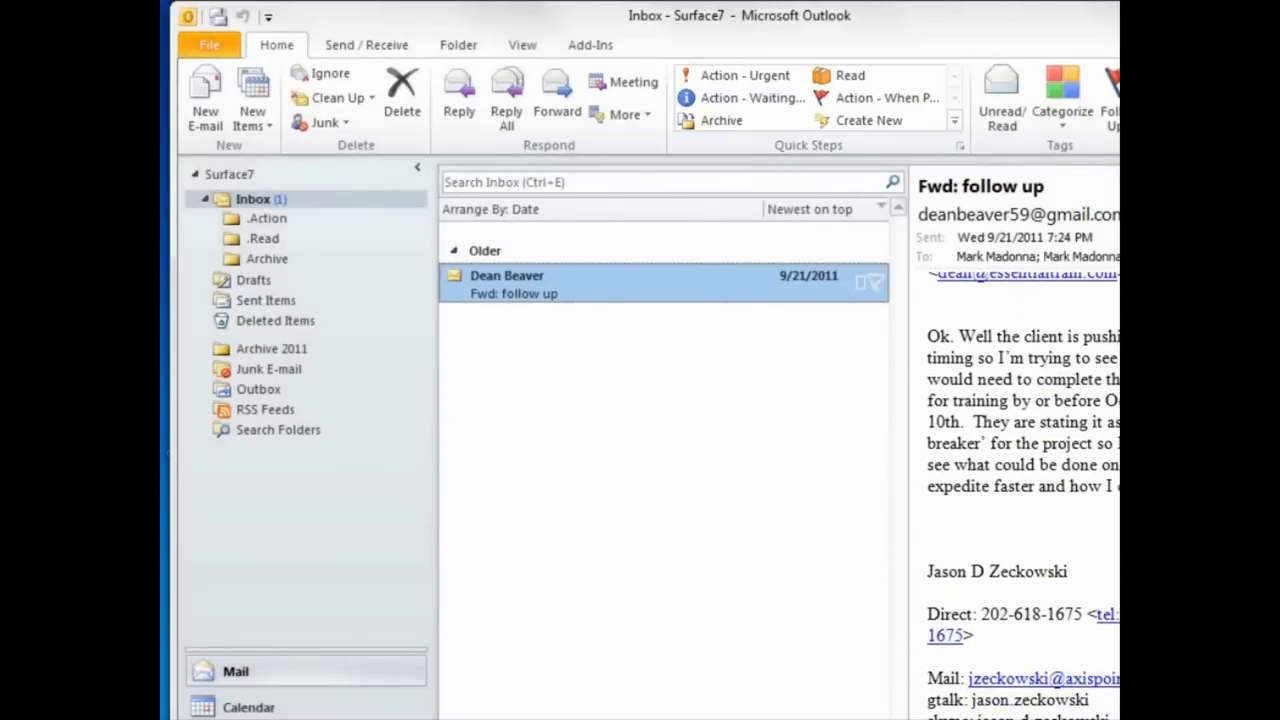
{"action": "scroll", "coordinate": [1022, 494], "scroll_direction": "down", "scroll_amount": 1}
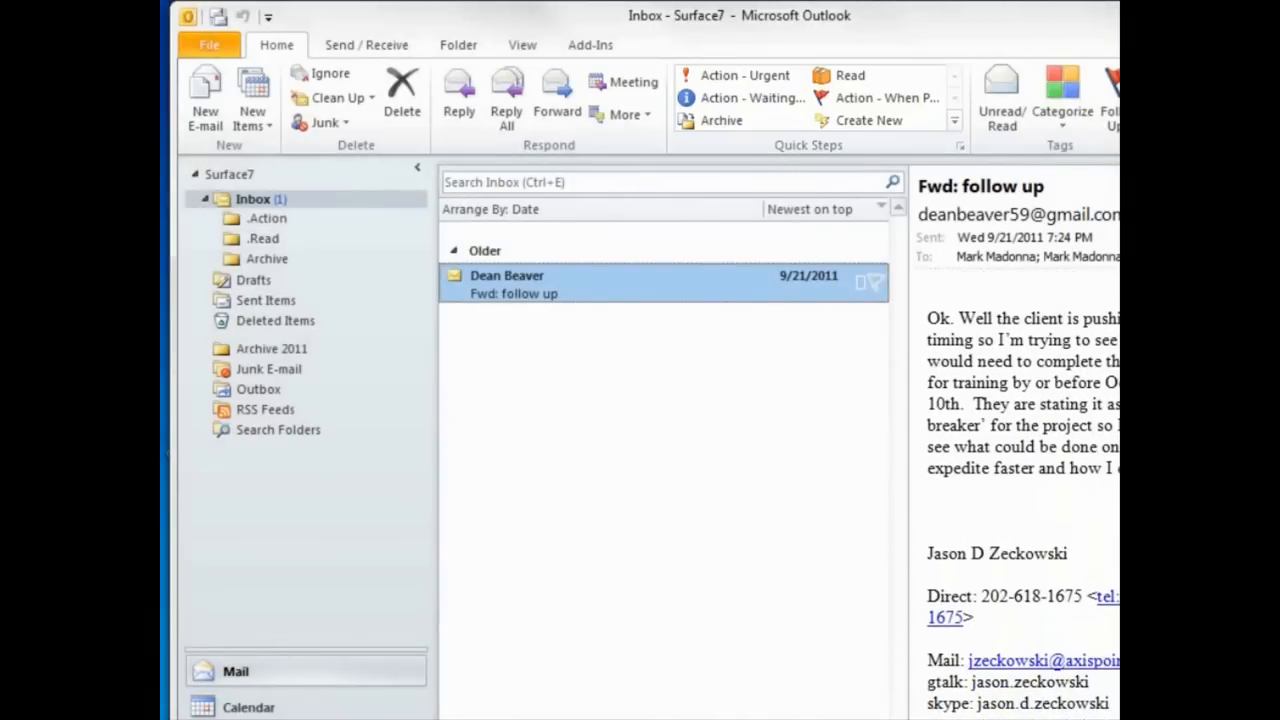
{"action": "left_click", "coordinate": [729, 80]}
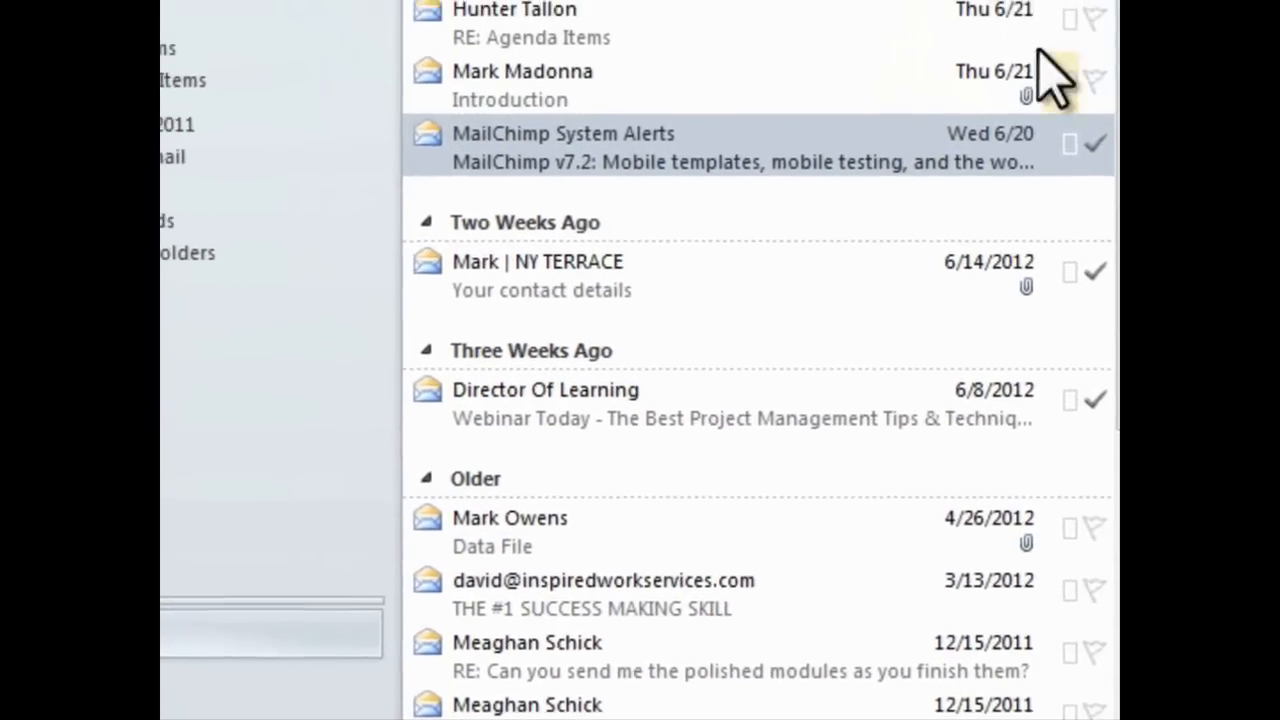
{"action": "left_click", "coordinate": [737, 80]}
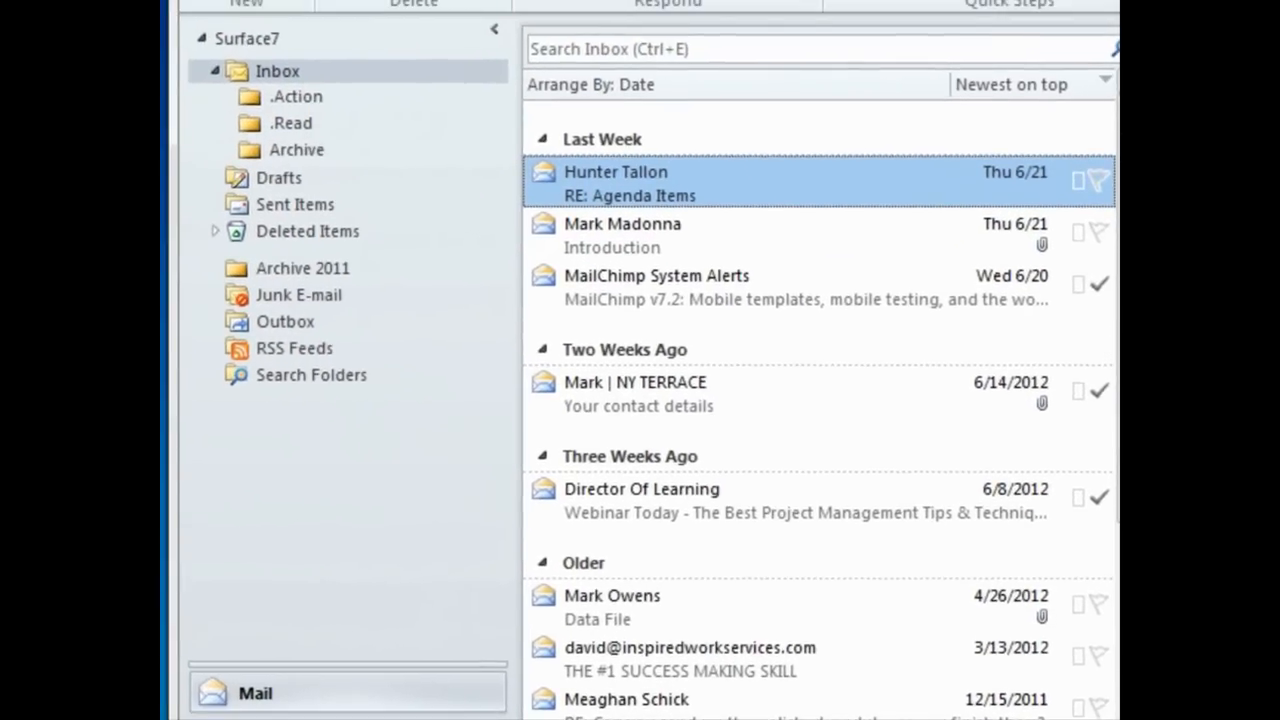
Step: Open the .Action folder and arrange its messages by Categories, checking the Urgent, When Possible and When Response Arrives groups
{"action": "left_click", "coordinate": [292, 97]}
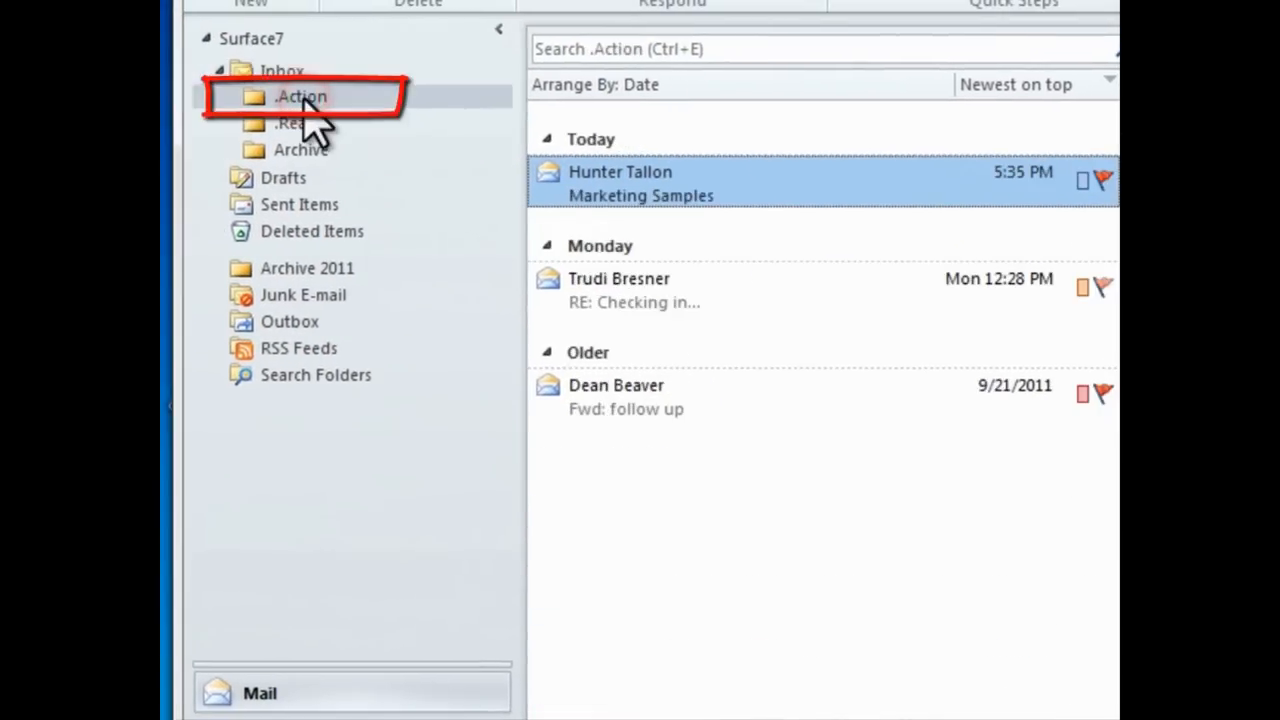
{"action": "left_click", "coordinate": [665, 85]}
{"action": "left_click", "coordinate": [748, 209]}
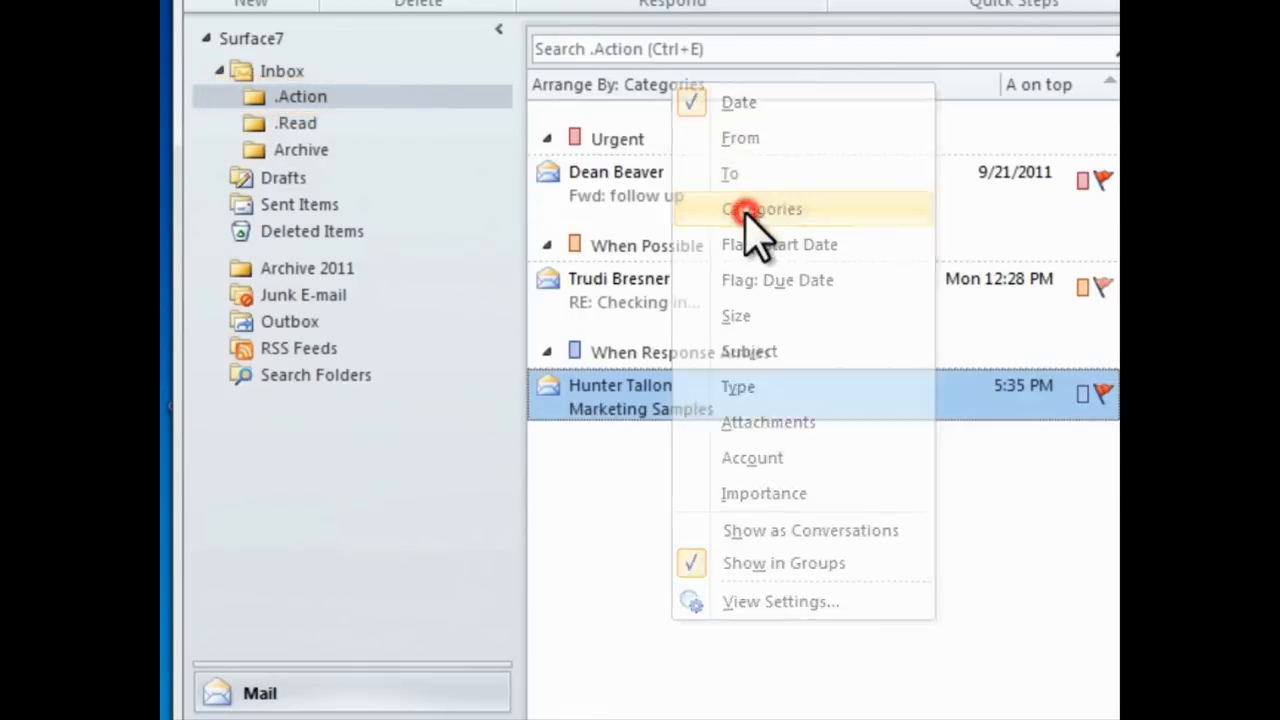
{"action": "left_click", "coordinate": [735, 245]}
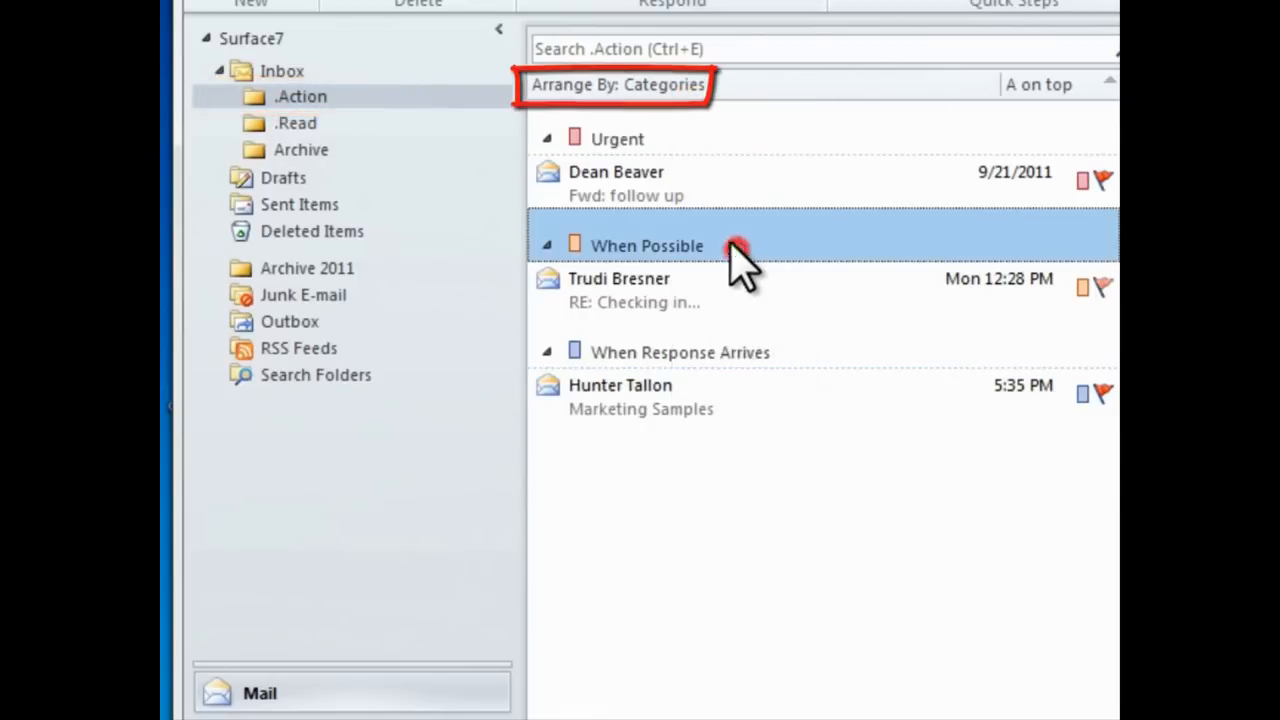
{"action": "left_click", "coordinate": [694, 141]}
{"action": "left_click", "coordinate": [698, 348]}
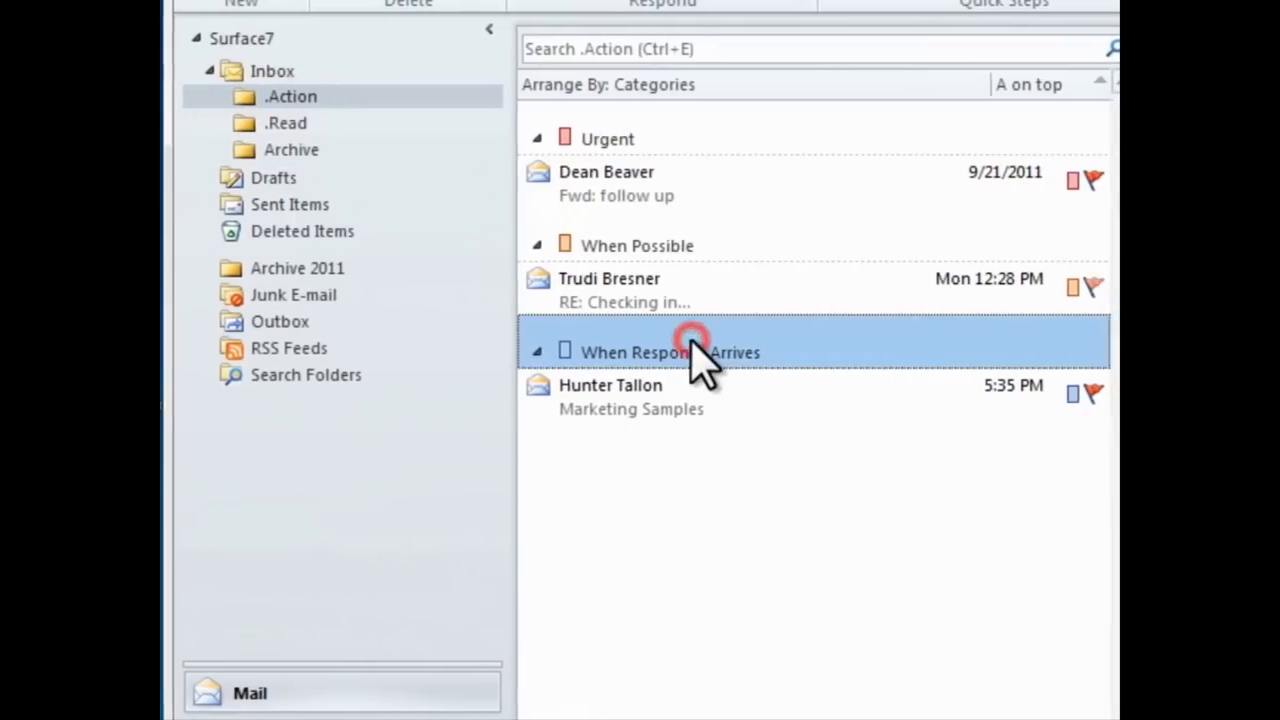
{"action": "left_click", "coordinate": [705, 550]}
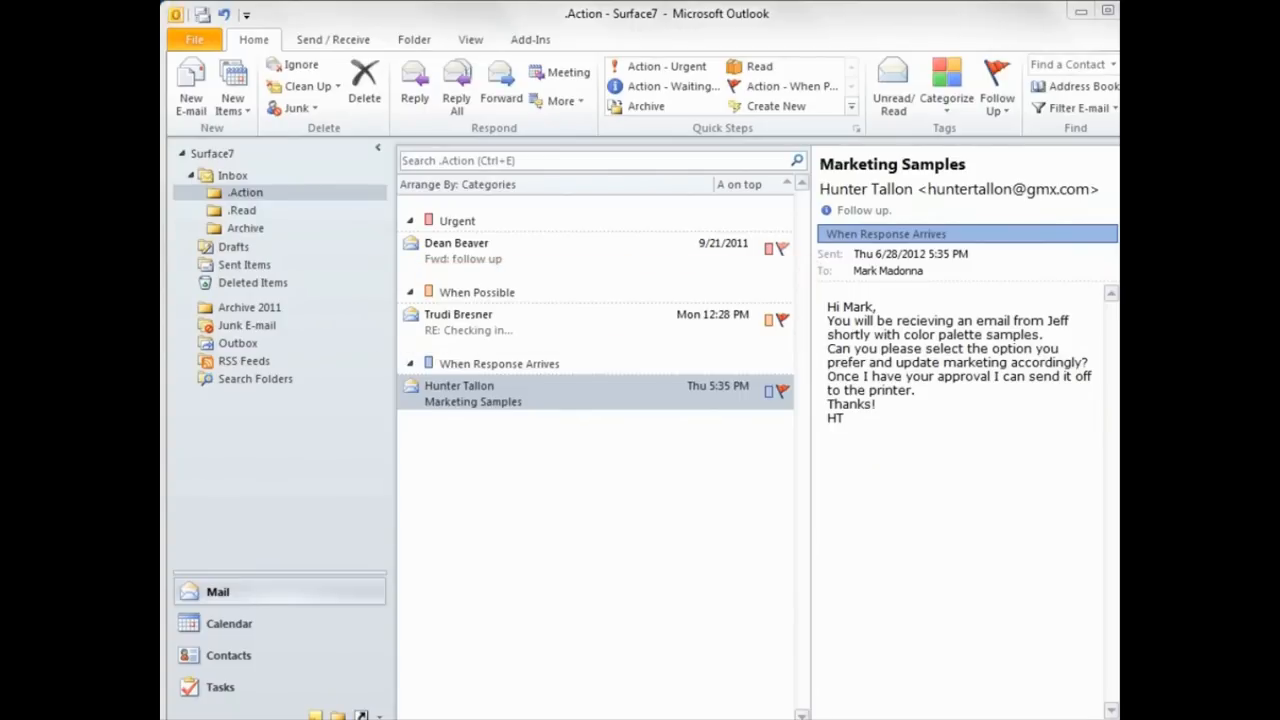
Step: Turn the RE: Checking in... message into a calendar appointment in the next auto-picked slot, Mon 7/2/2012 11:00 to 11:30 AM, and save it
{"action": "left_click", "coordinate": [557, 330]}
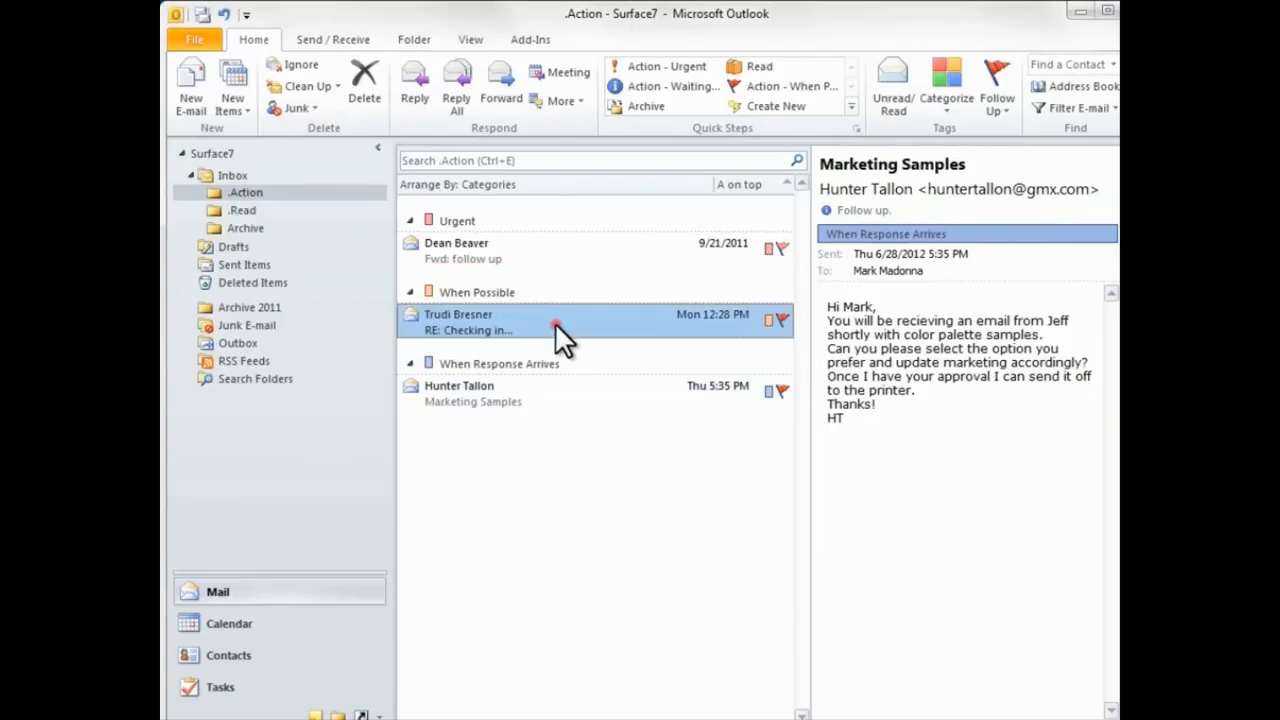
{"action": "mouse_move", "coordinate": [557, 335]}
{"action": "left_mouse_down"}
{"action": "mouse_move", "coordinate": [515, 352]}
{"action": "mouse_move", "coordinate": [294, 557]}
{"action": "mouse_move", "coordinate": [283, 645]}
{"action": "mouse_move", "coordinate": [274, 625]}
{"action": "left_mouse_up"}
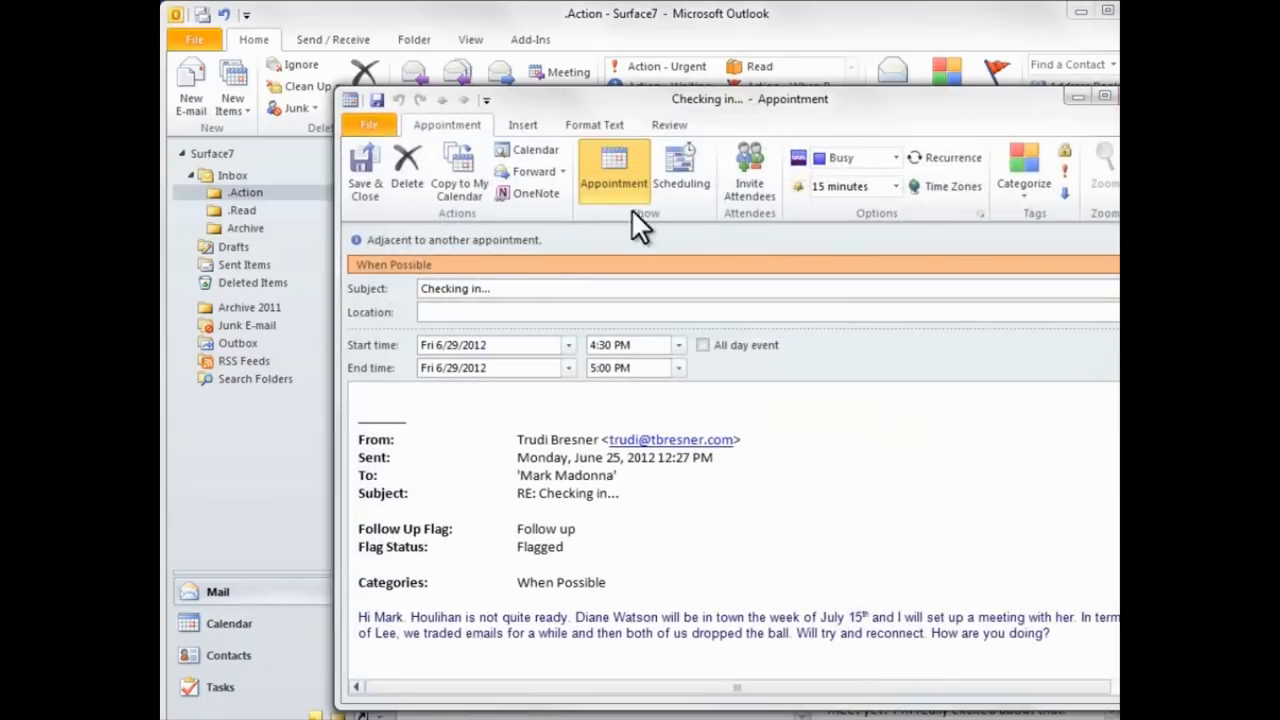
{"action": "left_click", "coordinate": [679, 172]}
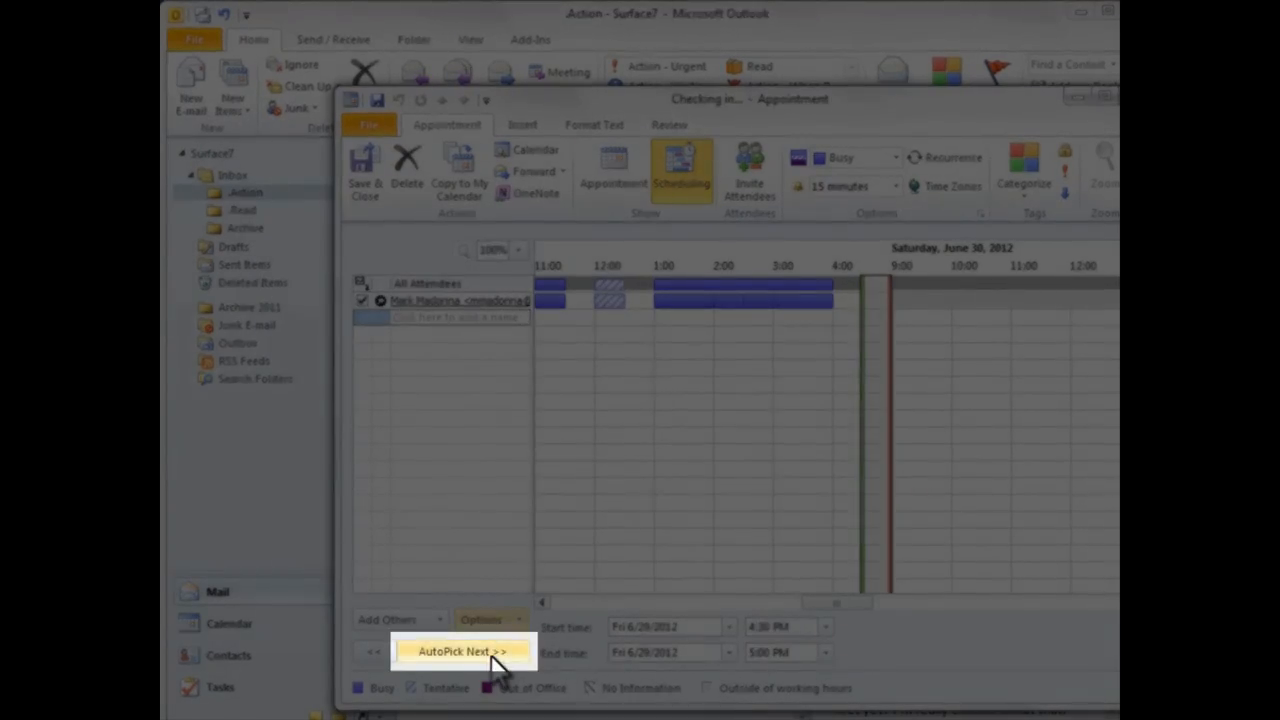
{"action": "left_click", "coordinate": [490, 652]}
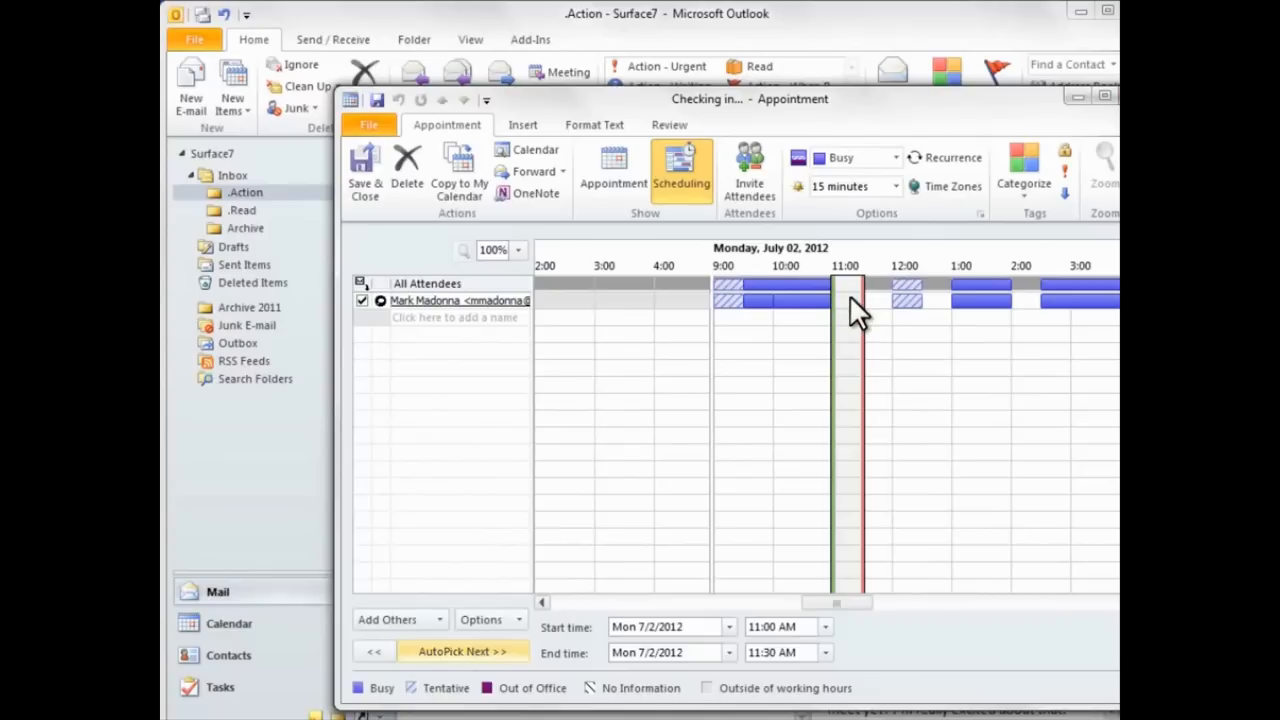
{"action": "left_click", "coordinate": [360, 168]}
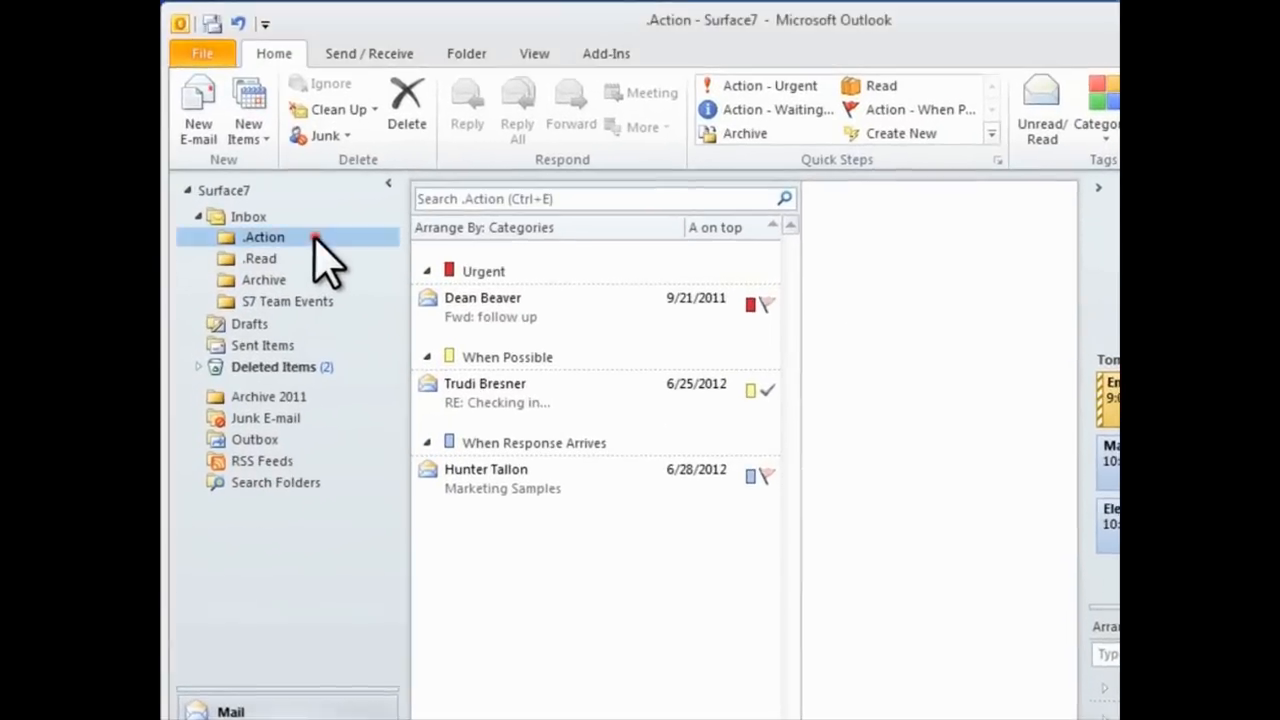
Step: Set the .Action folder as the folder Outlook starts in, and select the Urgent group in that folder's message list
{"action": "left_click", "coordinate": [315, 237]}
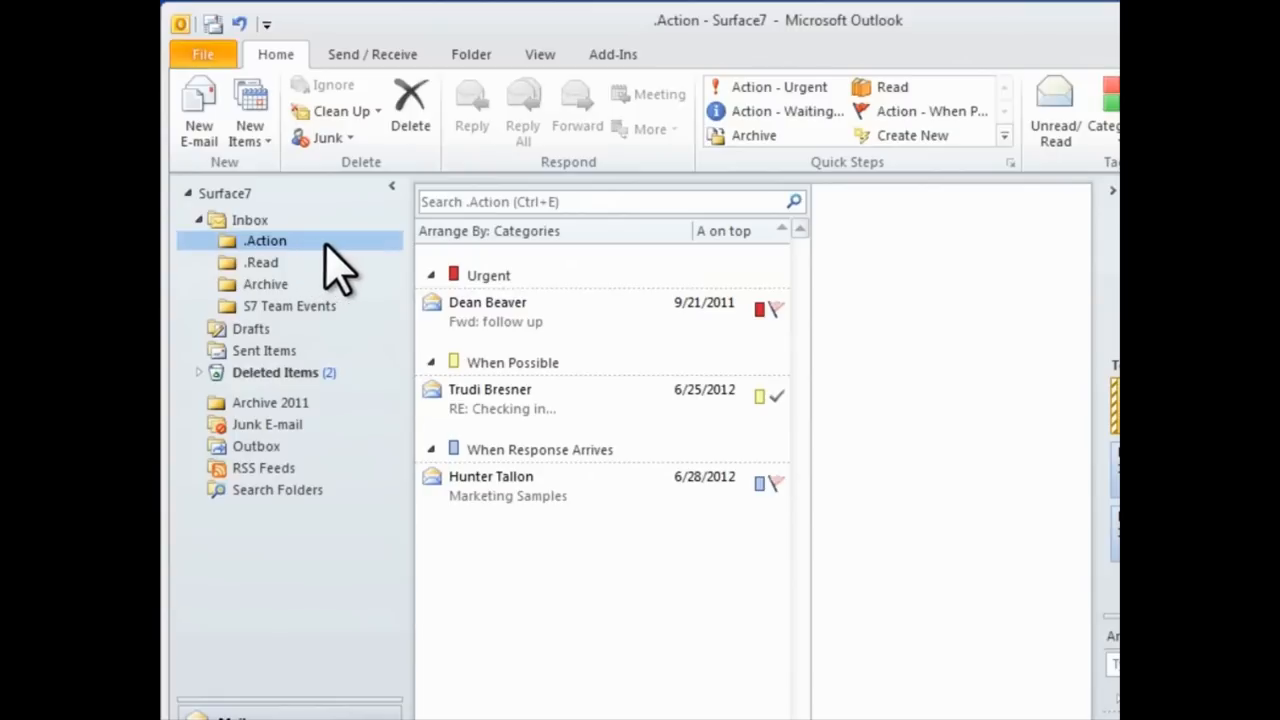
{"action": "left_click", "coordinate": [200, 55]}
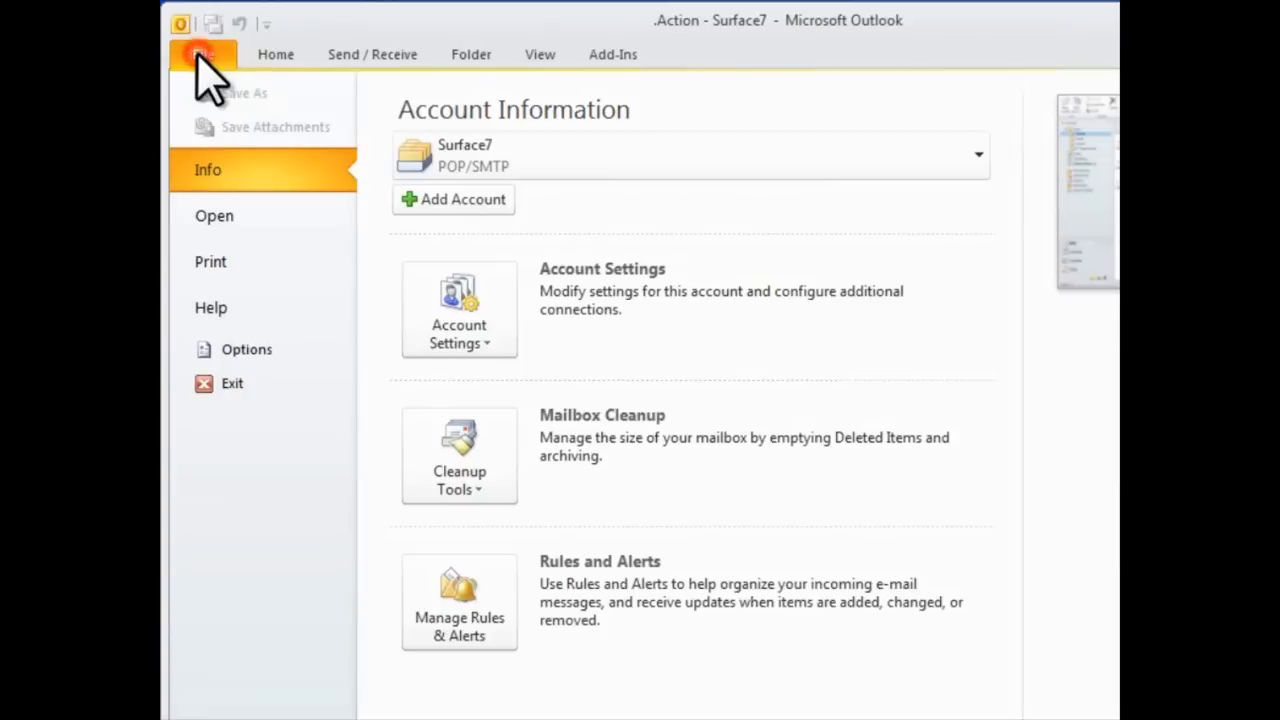
{"action": "left_click", "coordinate": [246, 349]}
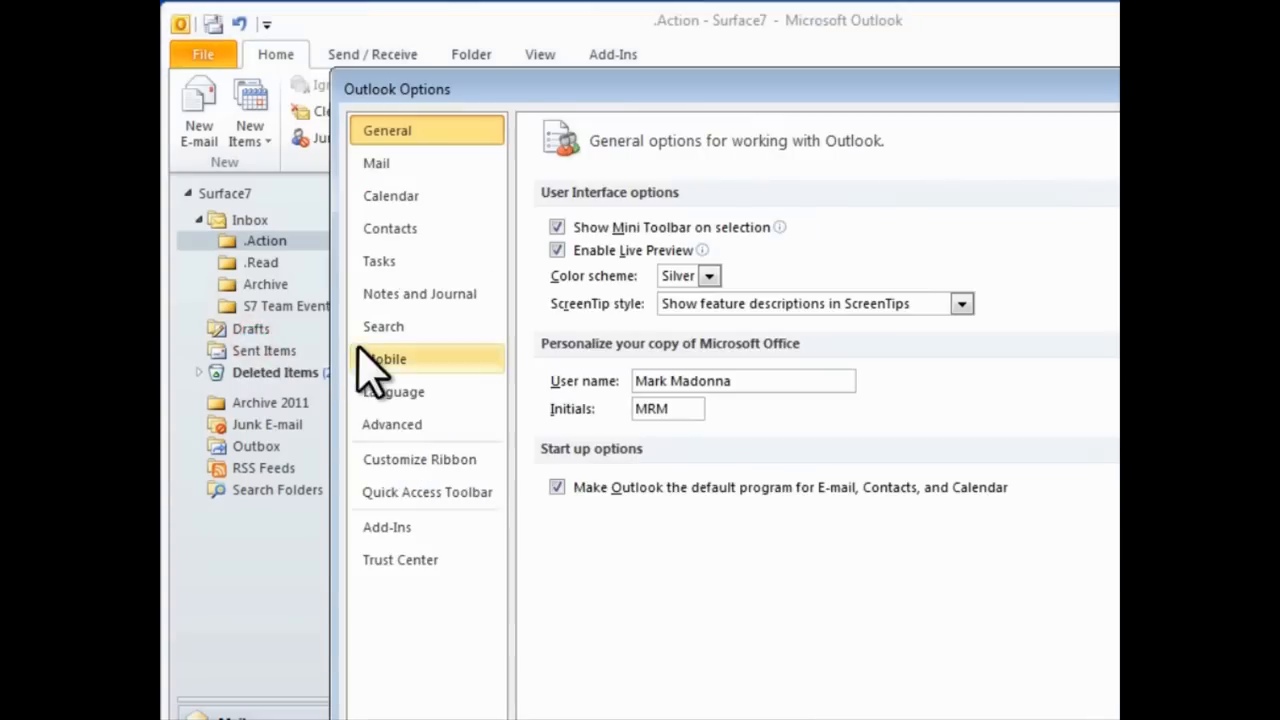
{"action": "left_click", "coordinate": [385, 424]}
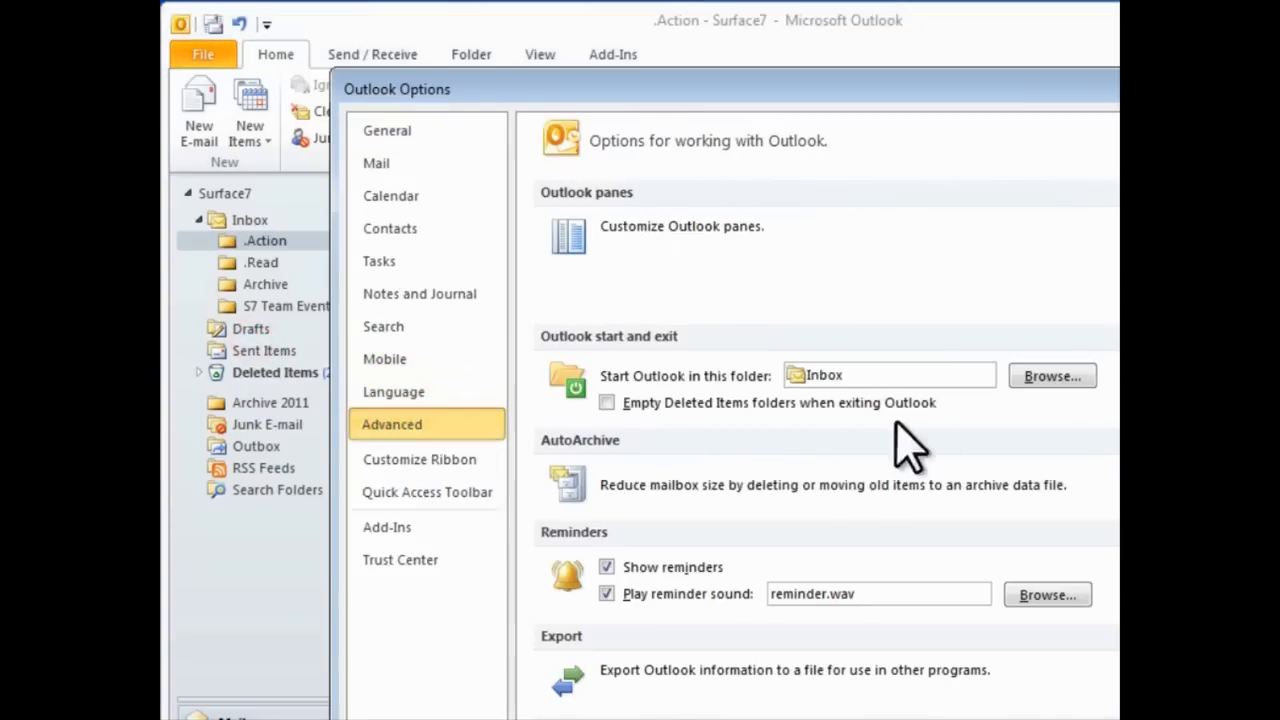
{"action": "left_click", "coordinate": [1046, 377]}
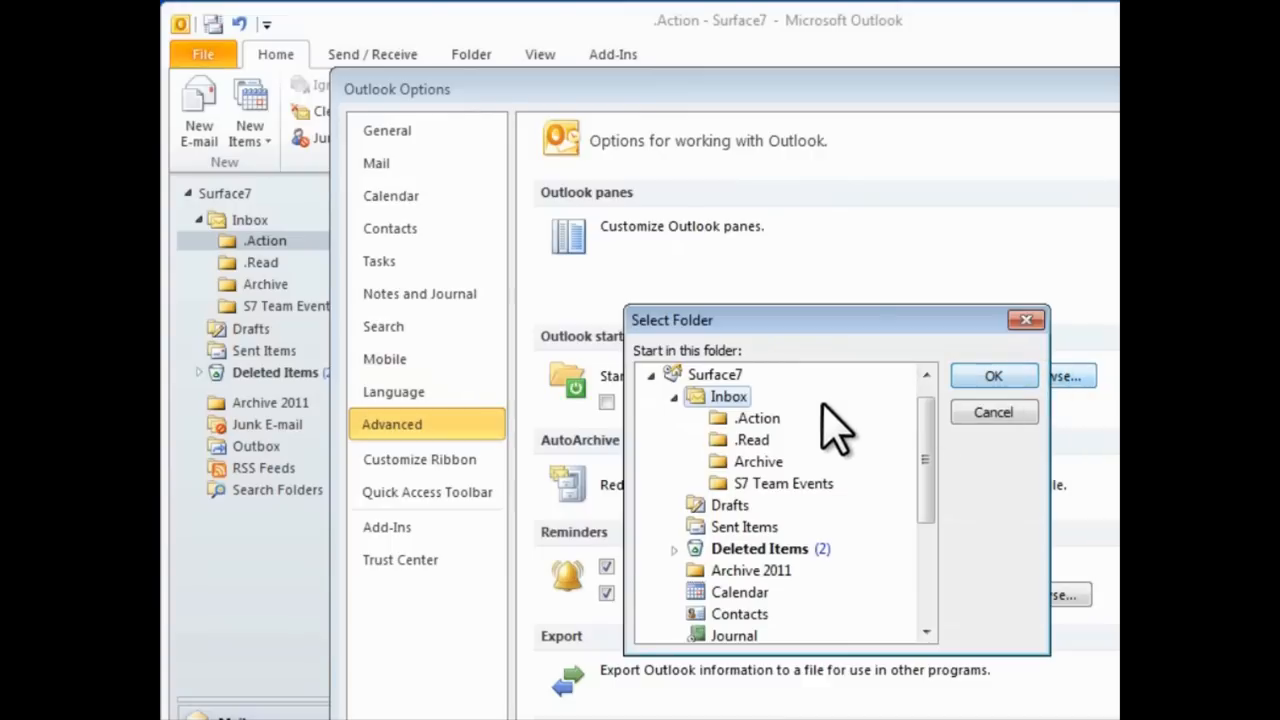
{"action": "left_click", "coordinate": [760, 418]}
{"action": "left_click_drag", "start_coordinate": [821, 321], "coordinate": [838, 420]}
{"action": "left_click", "coordinate": [1005, 478]}
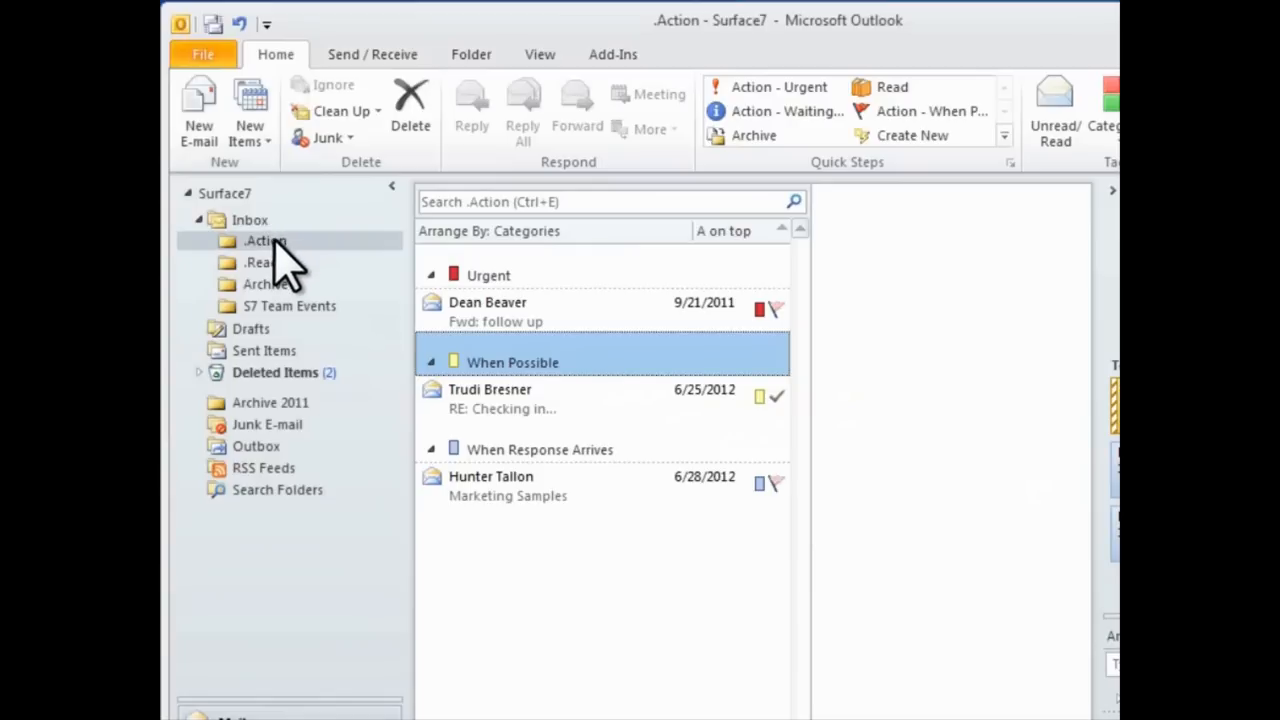
{"action": "left_click", "coordinate": [510, 279]}
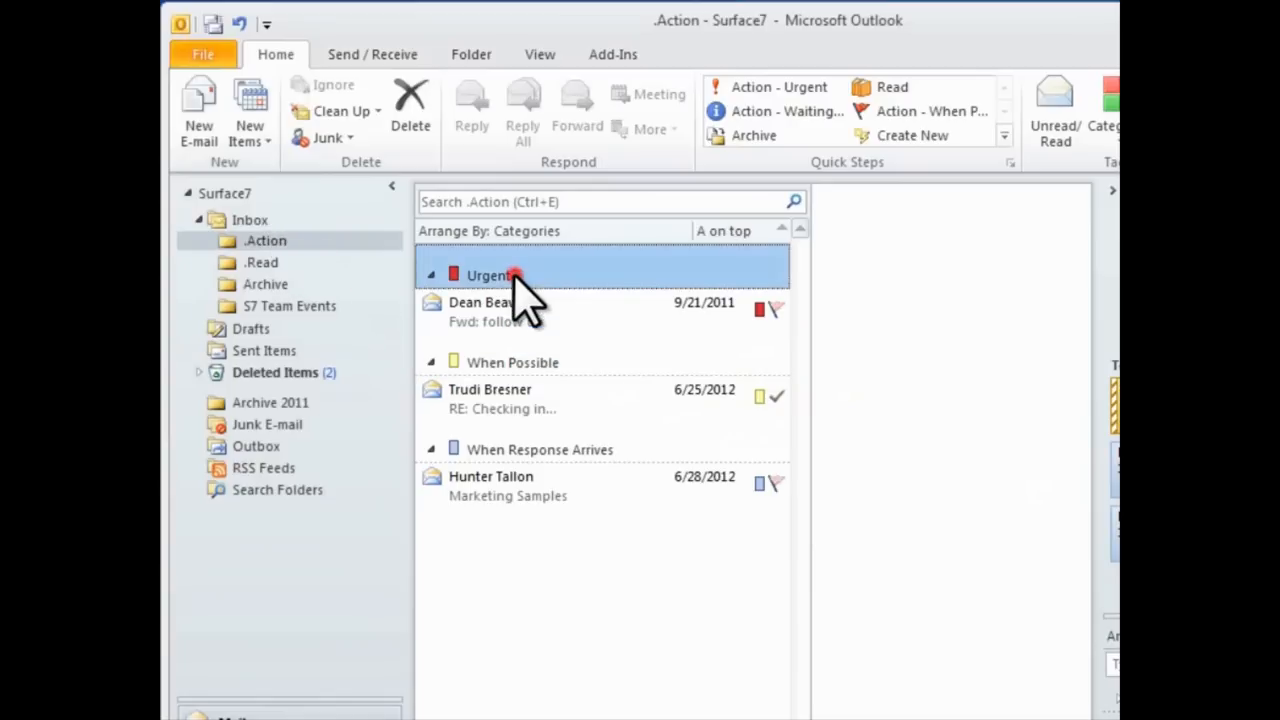
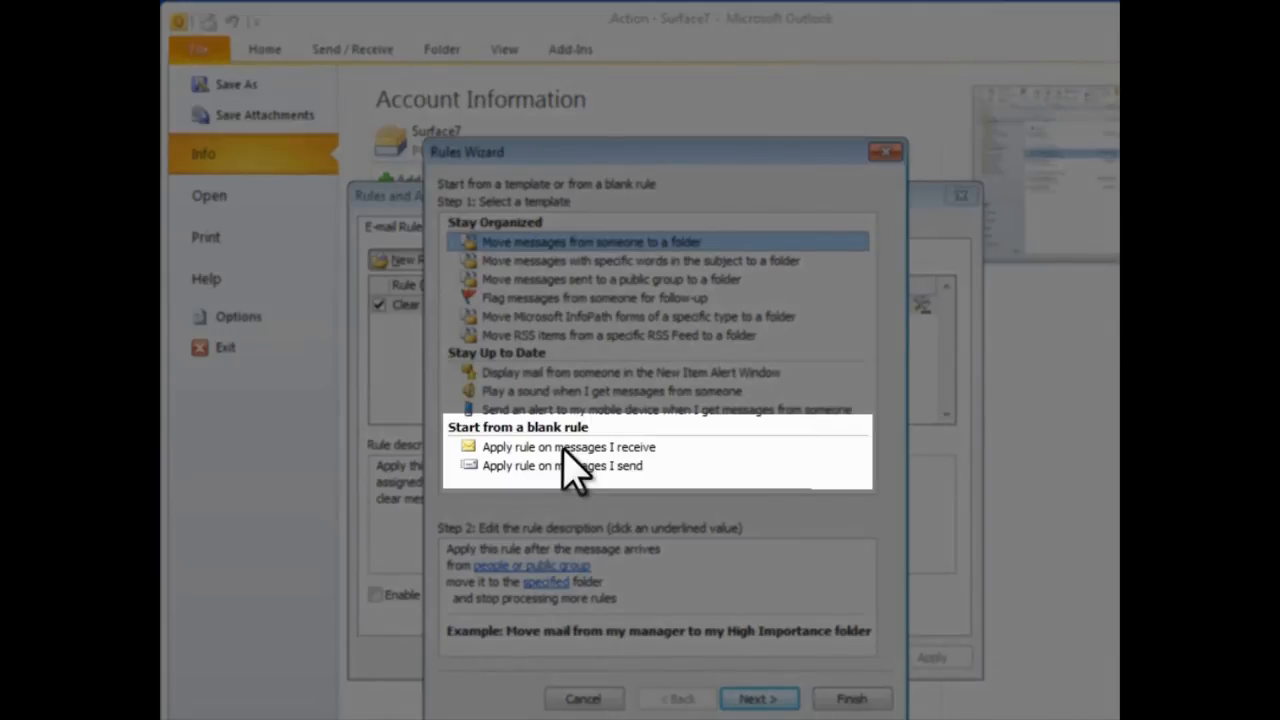
Step: Start a blank rule for received messages with the condition "where my name is in the To or Cc box"
{"action": "left_click", "coordinate": [570, 450]}
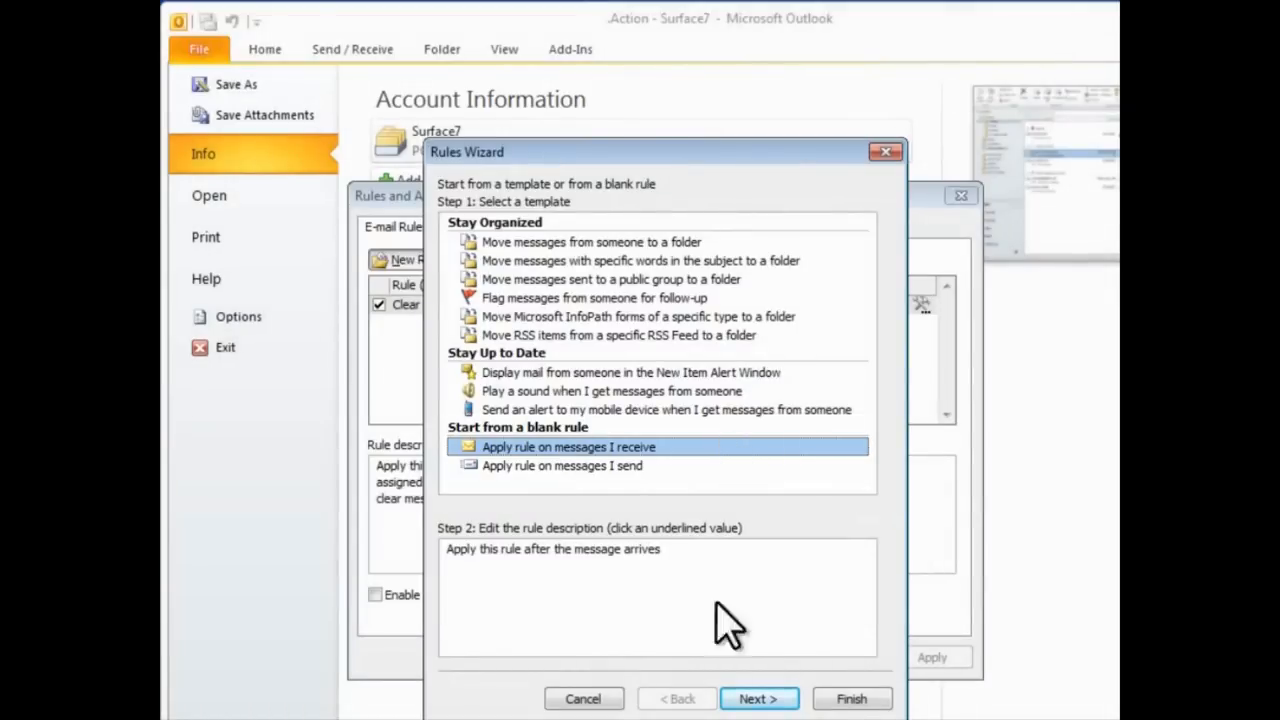
{"action": "left_click", "coordinate": [745, 695]}
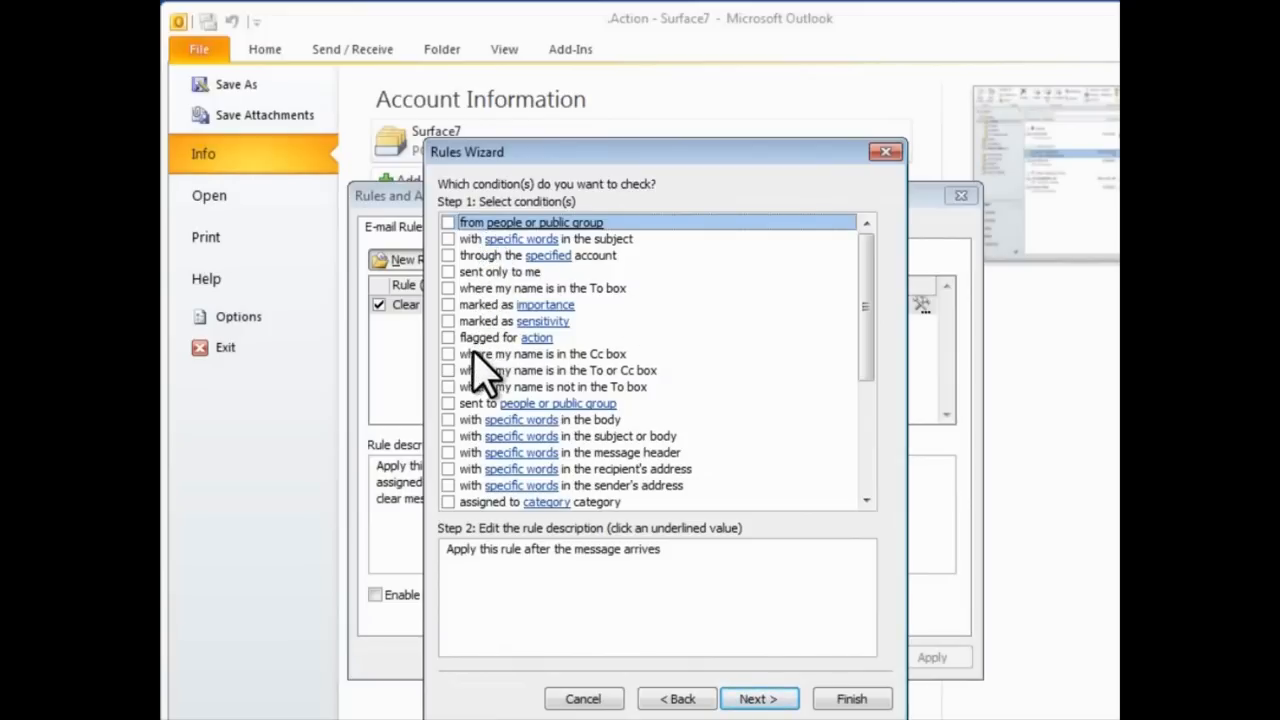
{"action": "left_click", "coordinate": [448, 370]}
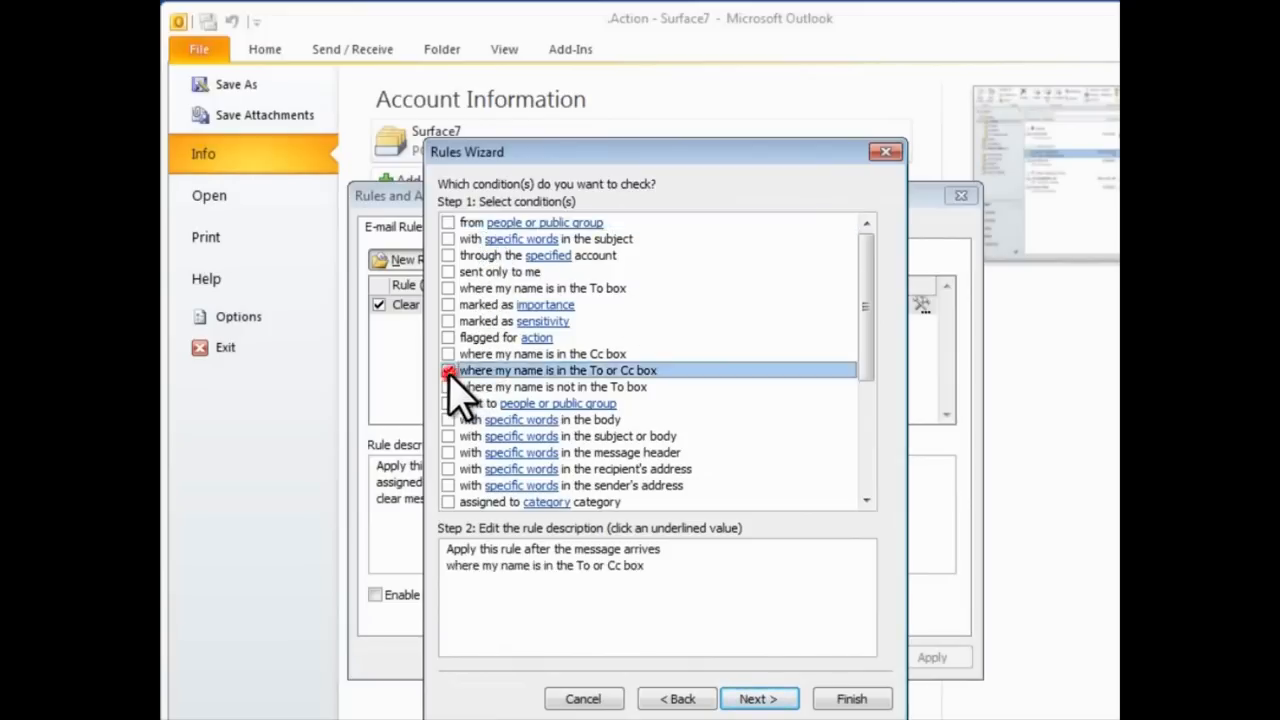
{"action": "left_click", "coordinate": [752, 697]}
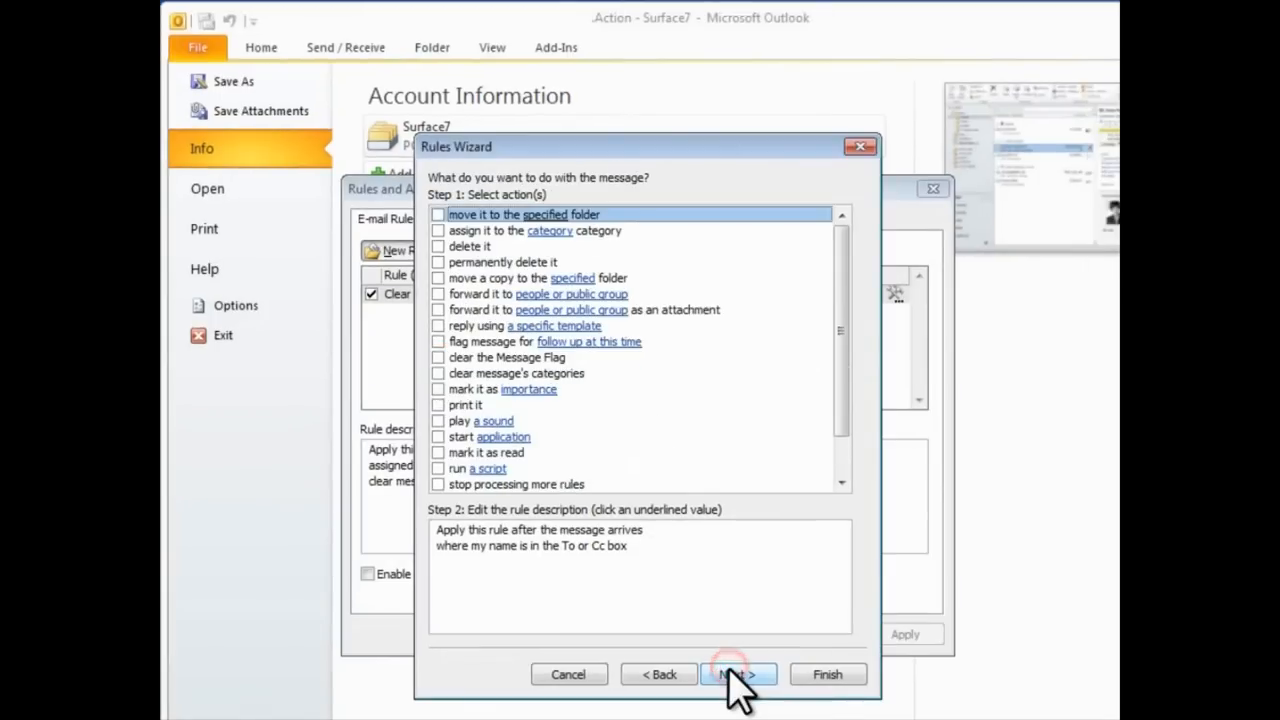
Step: Make the rule stop processing more rules, without exceptions, and finish it under the name Send My Mail to Inbox
{"action": "left_click", "coordinate": [438, 485]}
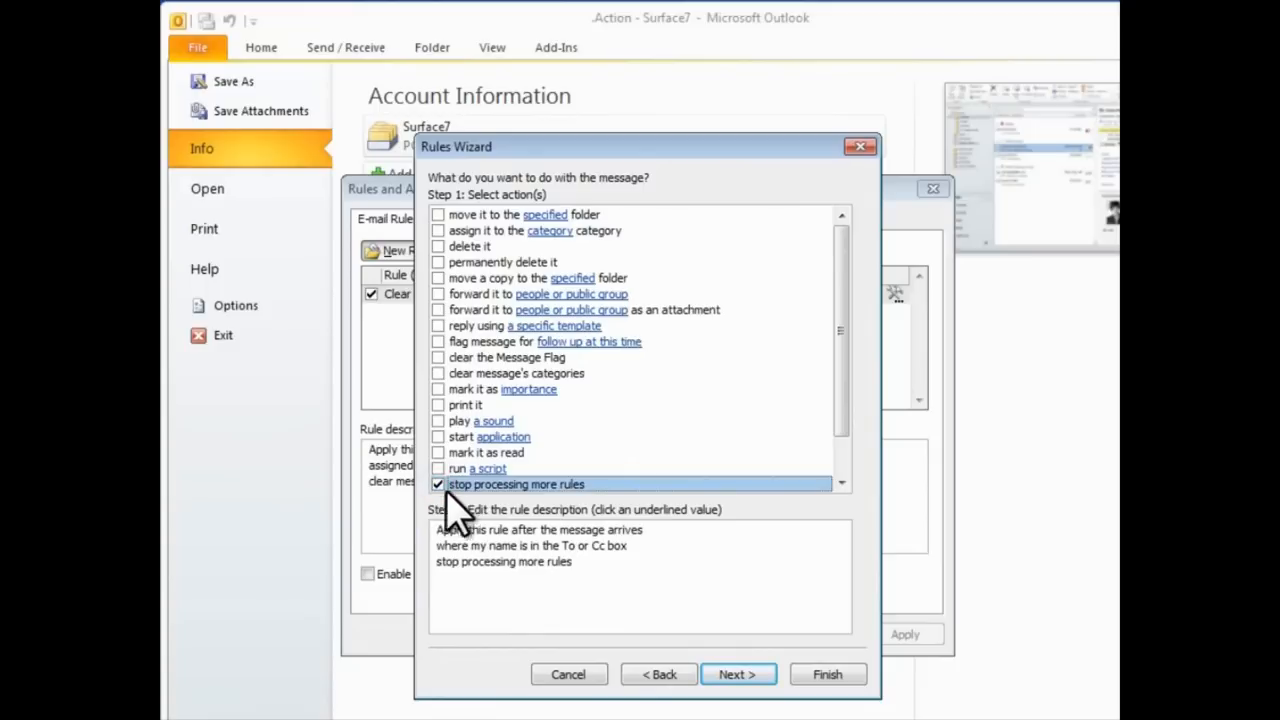
{"action": "left_click", "coordinate": [757, 678]}
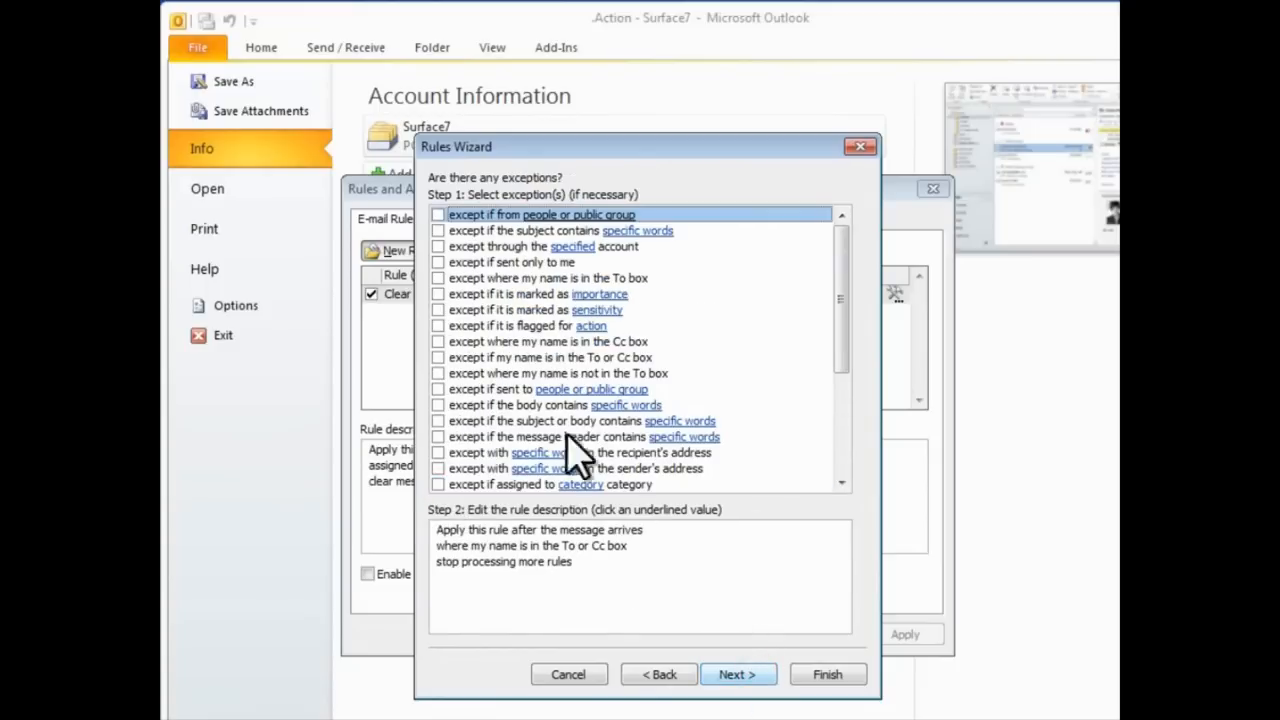
{"action": "left_click", "coordinate": [756, 674]}
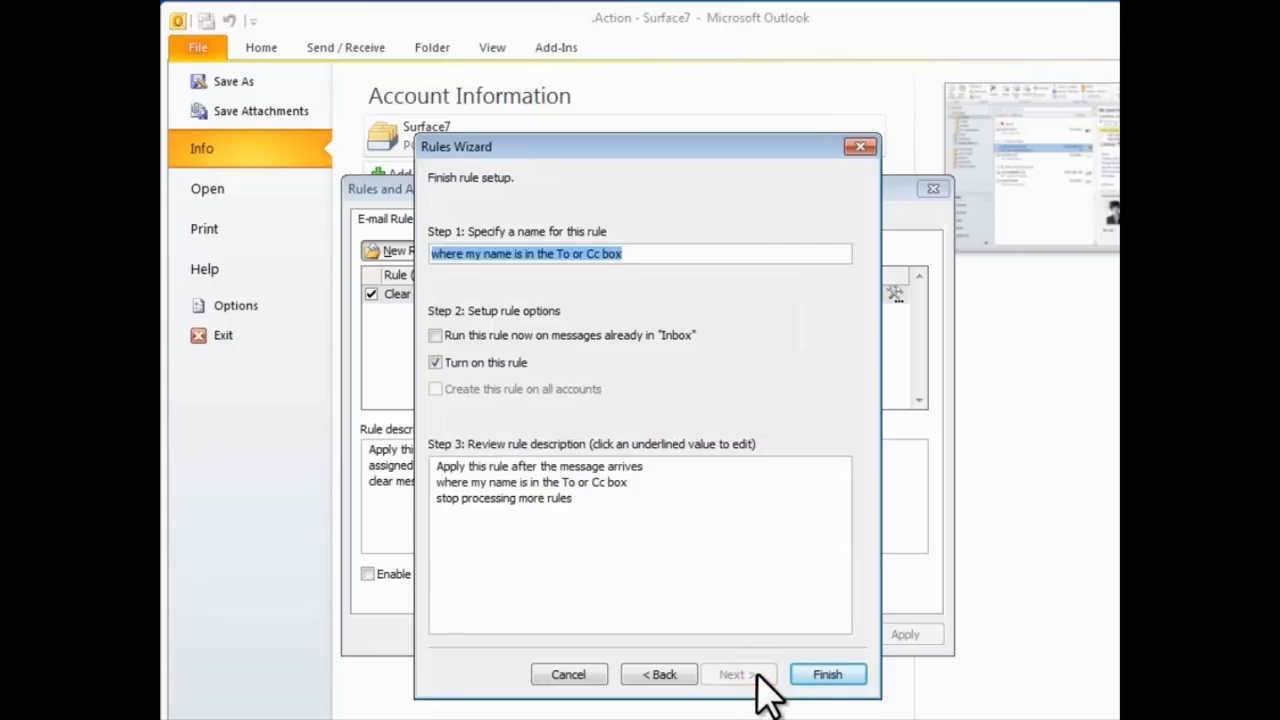
{"action": "type", "text": "Send M"}
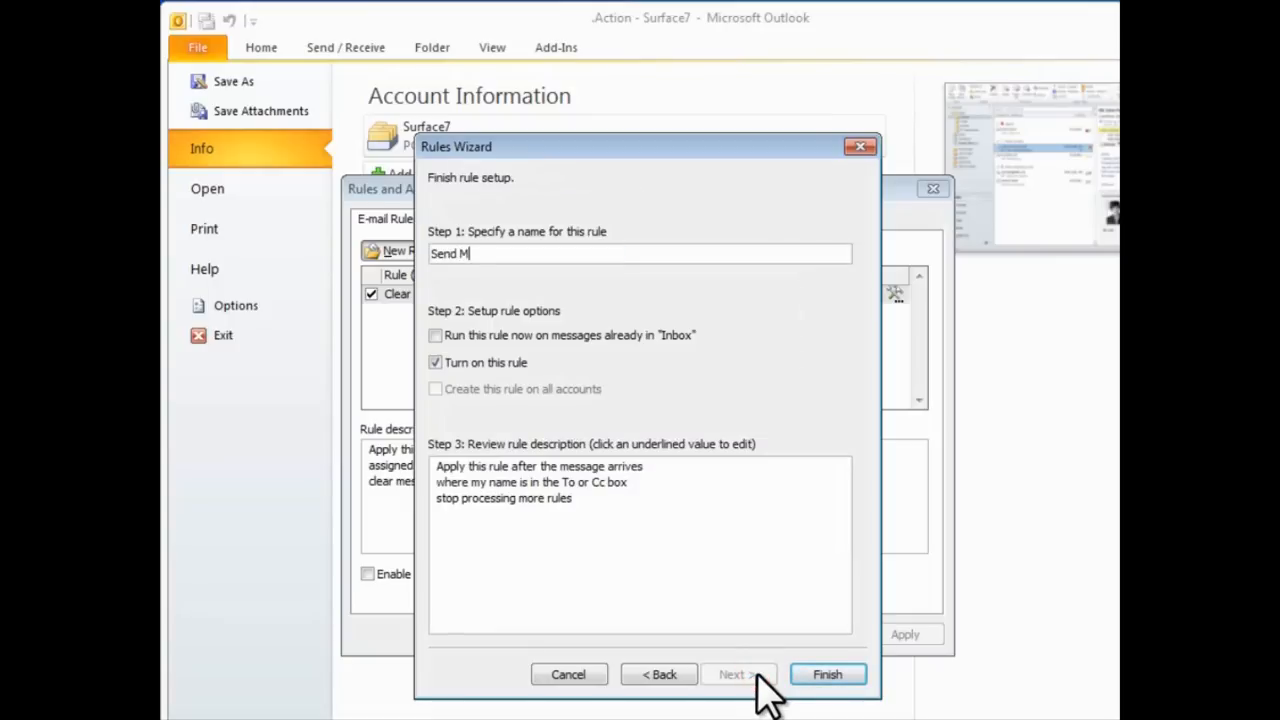
{"action": "type", "text": "y Mail to Inbox"}
{"action": "left_click", "coordinate": [822, 676]}
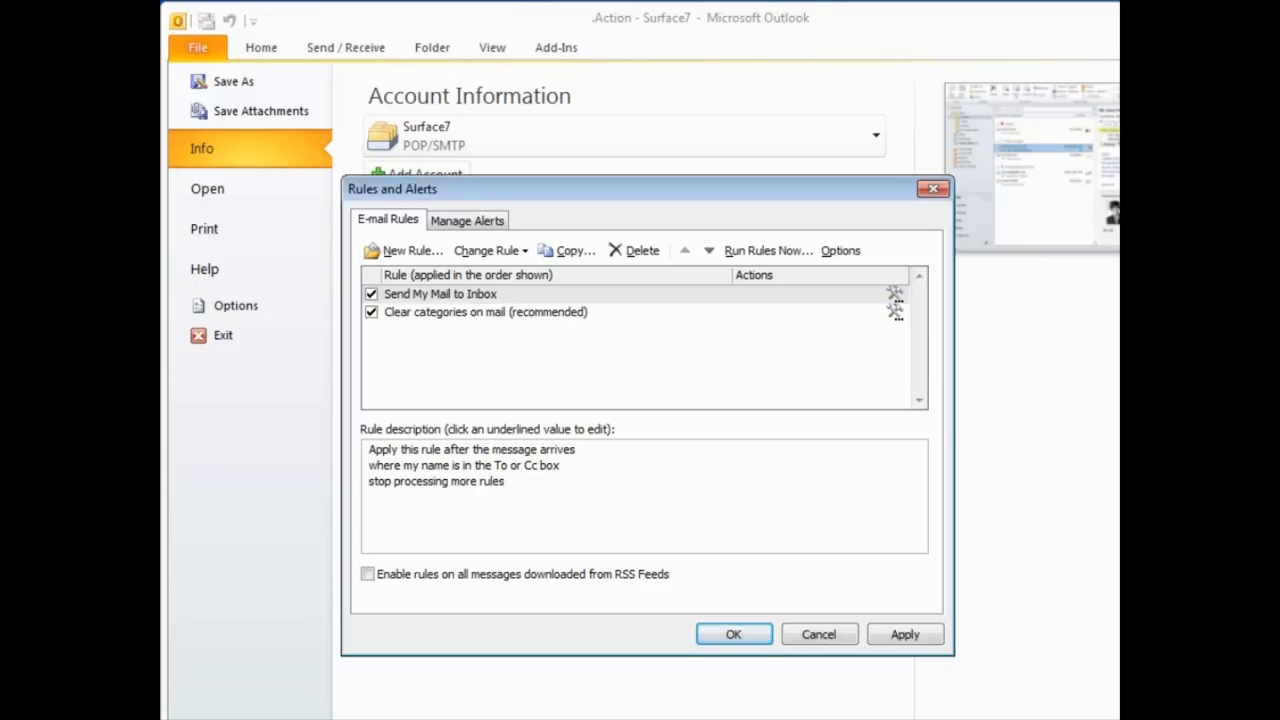
Step: Start a rule from the "Move messages sent to a public group to a folder" template for the Food & Wine Discussion Group
{"action": "left_click", "coordinate": [404, 253]}
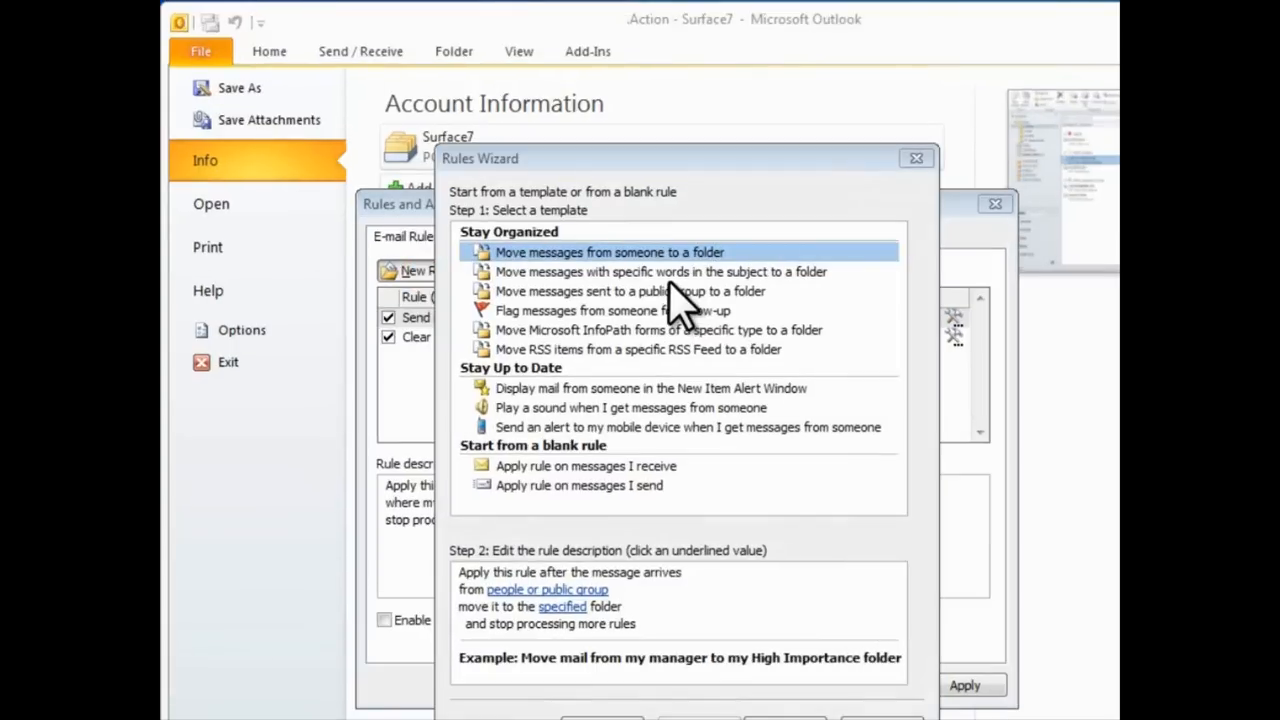
{"action": "left_click", "coordinate": [628, 269]}
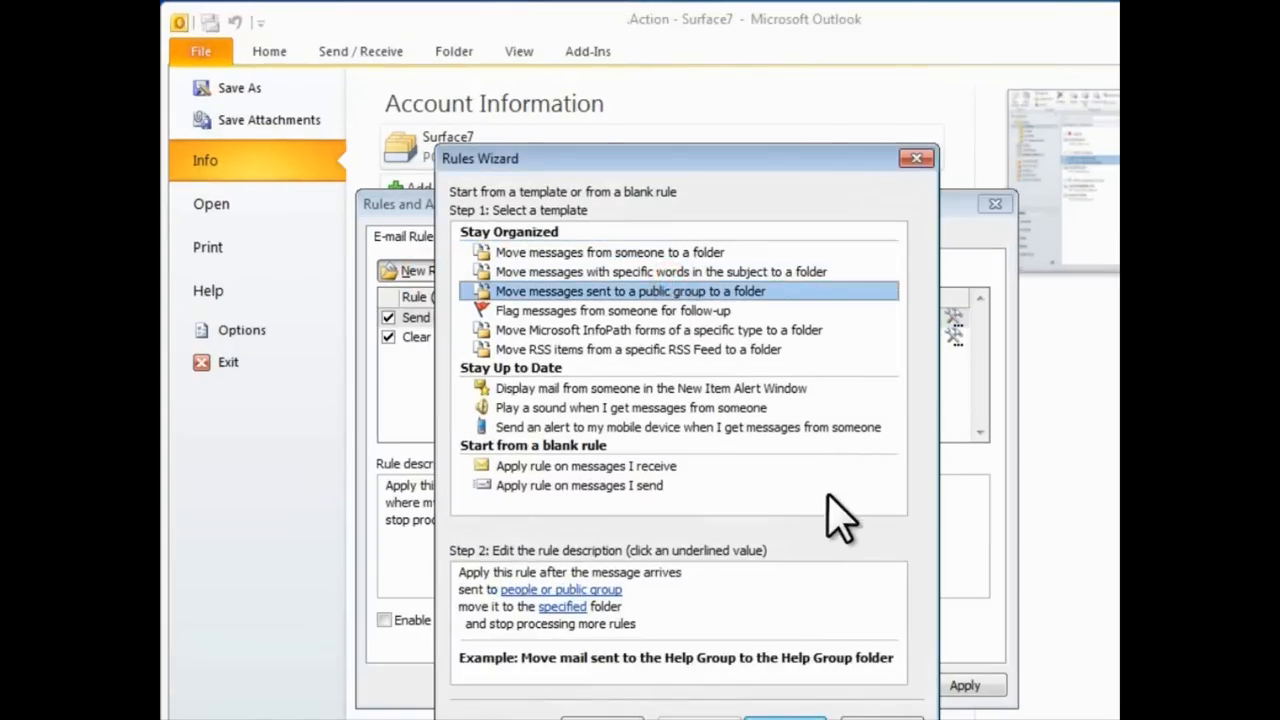
{"action": "left_click", "coordinate": [572, 590]}
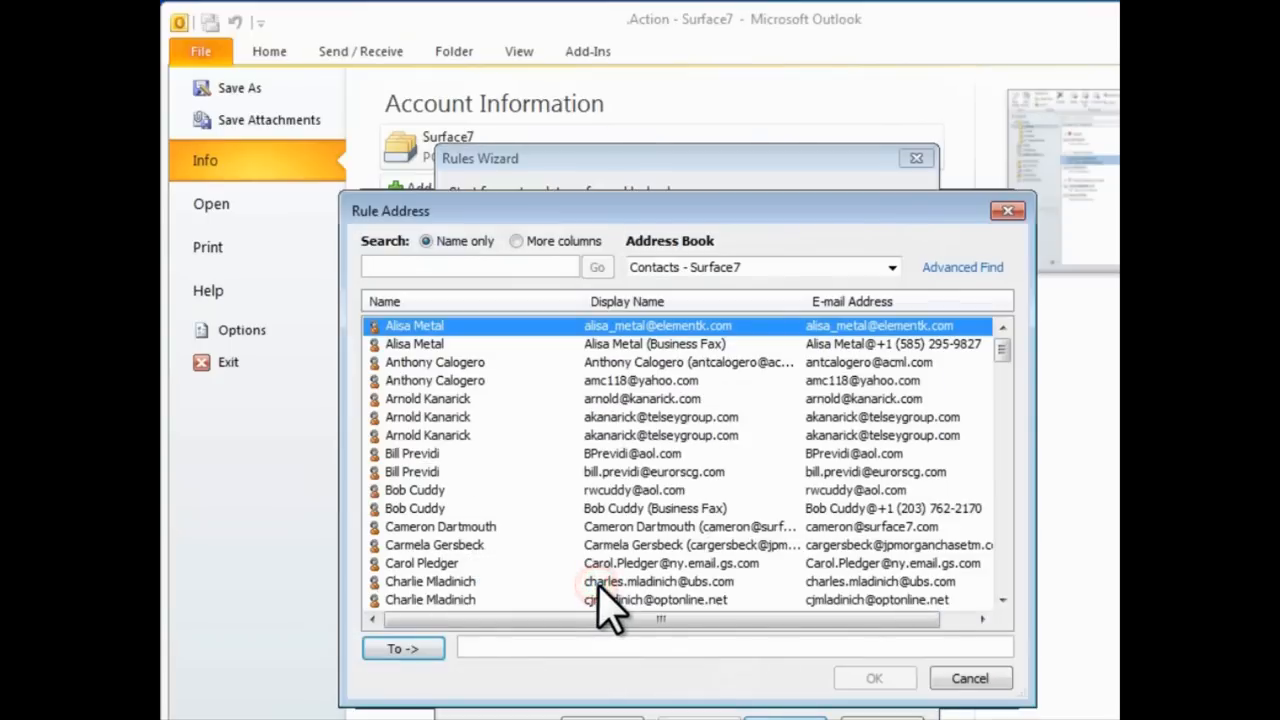
{"action": "type", "text": "Food"}
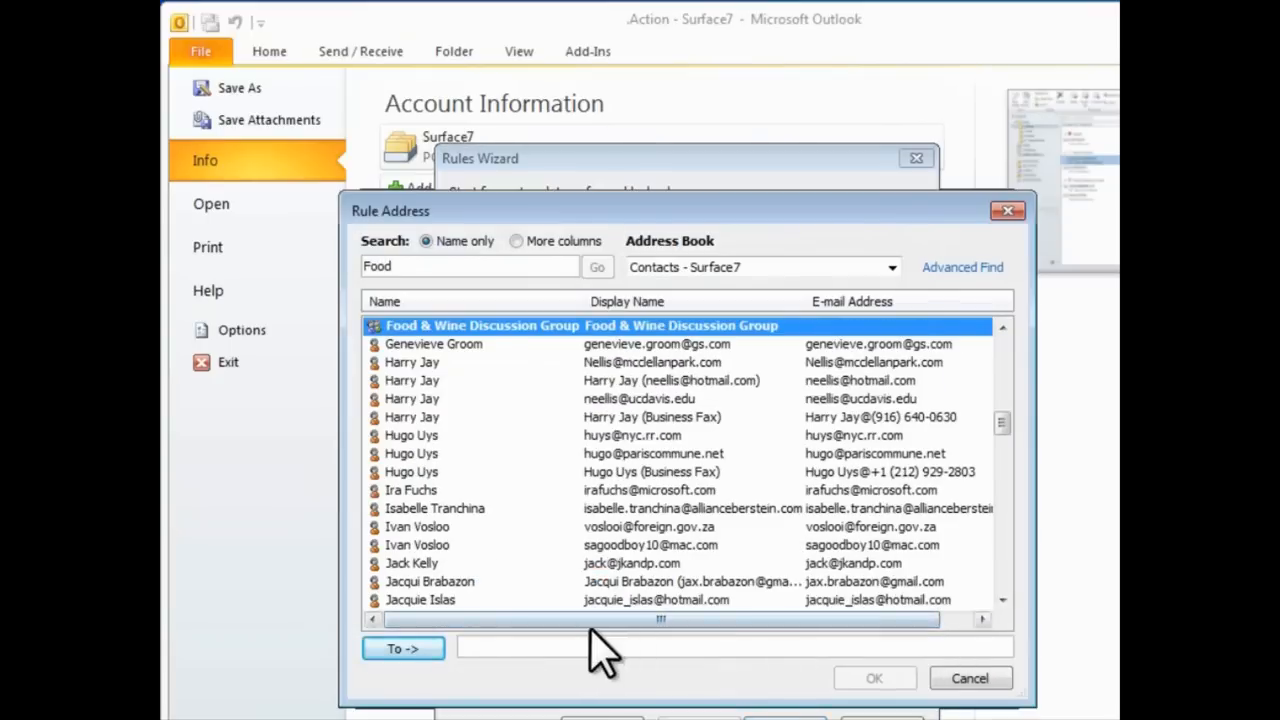
{"action": "left_click", "coordinate": [403, 648]}
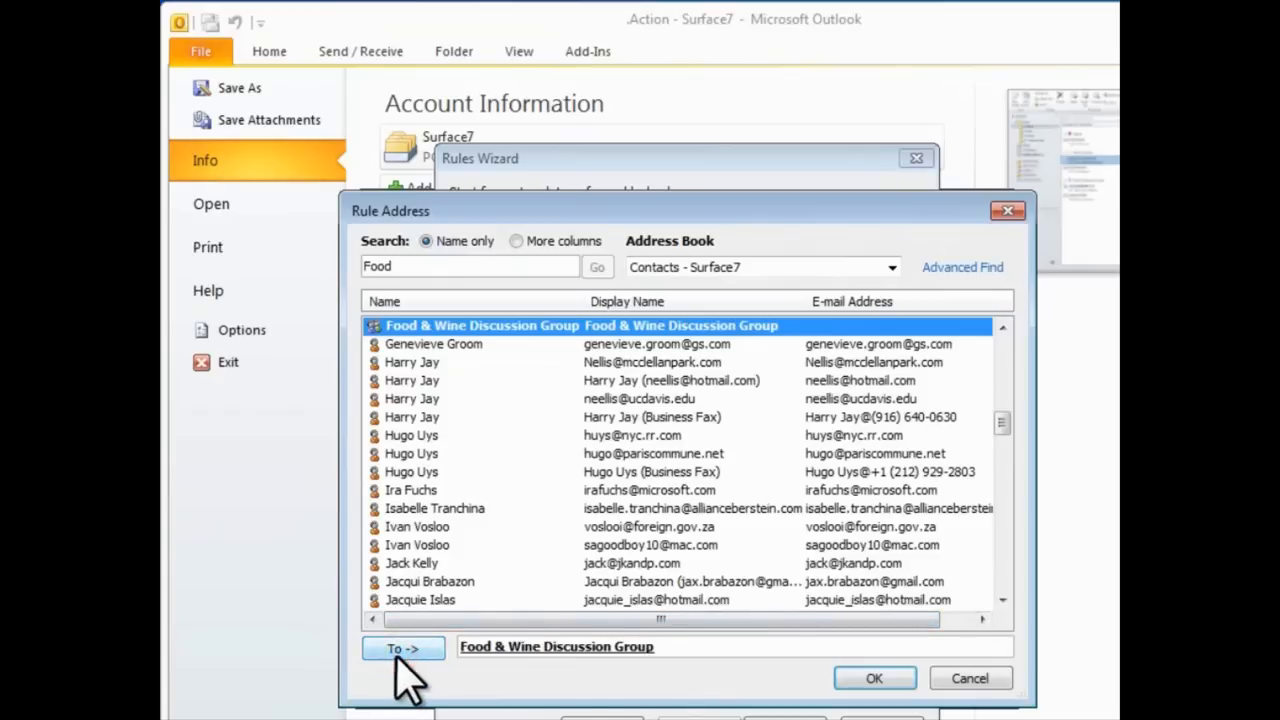
{"action": "left_click", "coordinate": [866, 680]}
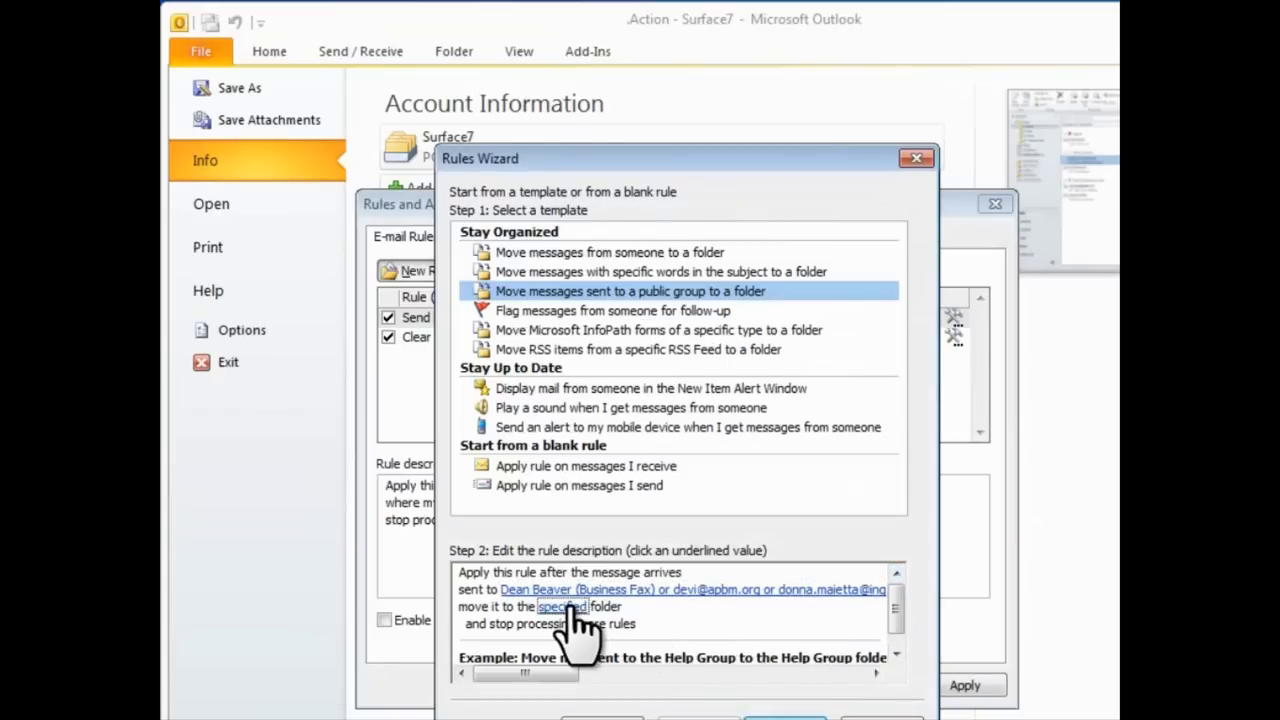
Step: Create a Food & Wine mail folder under the Inbox and accept Inbox as the rule's destination folder
{"action": "left_click", "coordinate": [563, 607]}
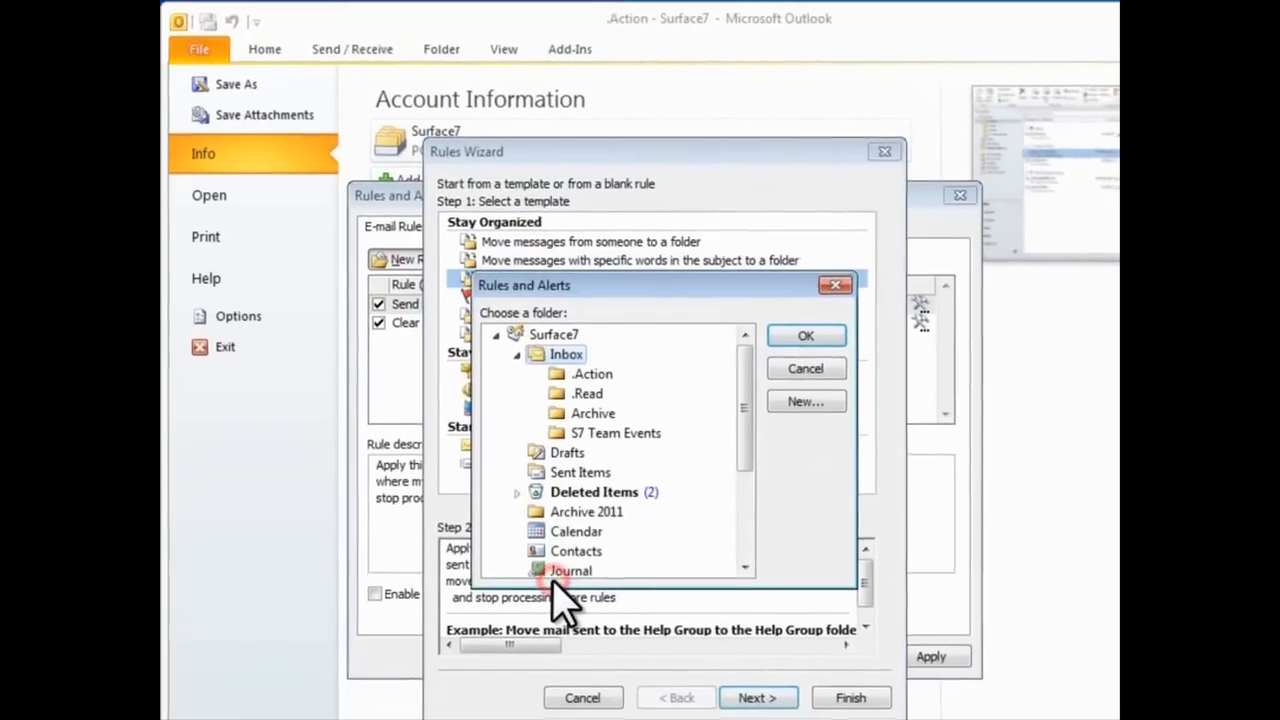
{"action": "left_click", "coordinate": [785, 390]}
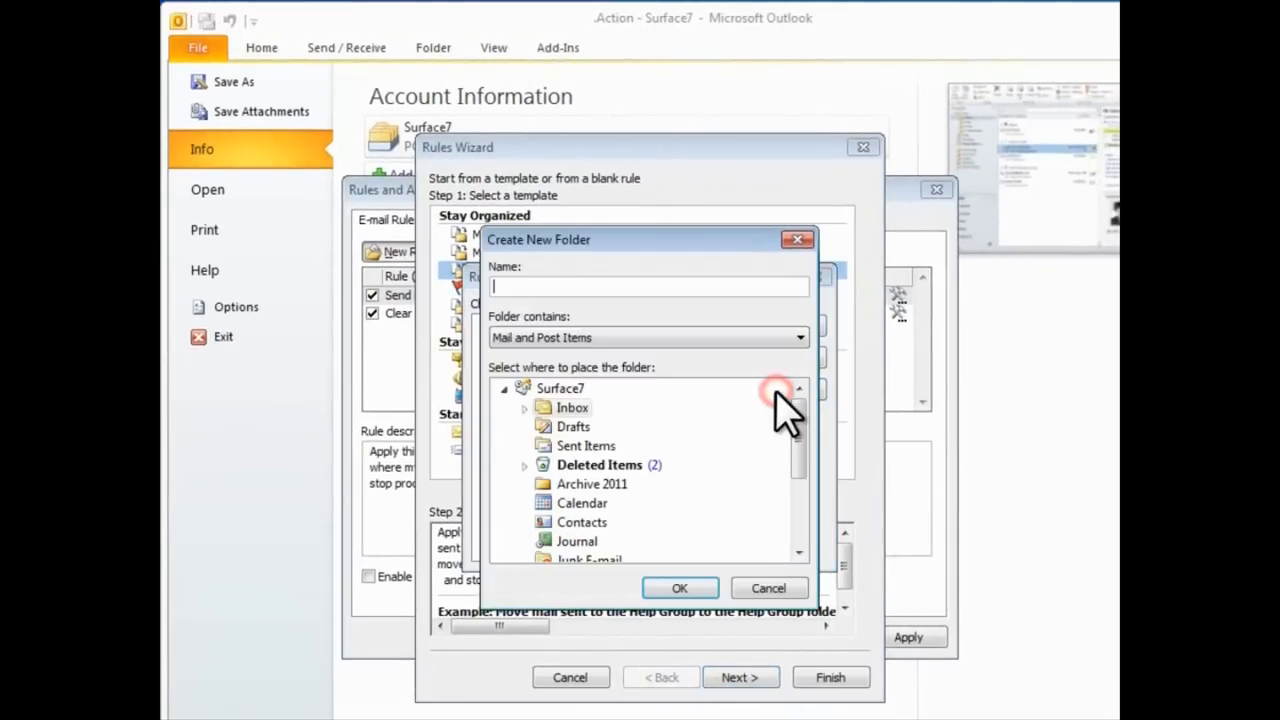
{"action": "type", "text": "Food & Wine"}
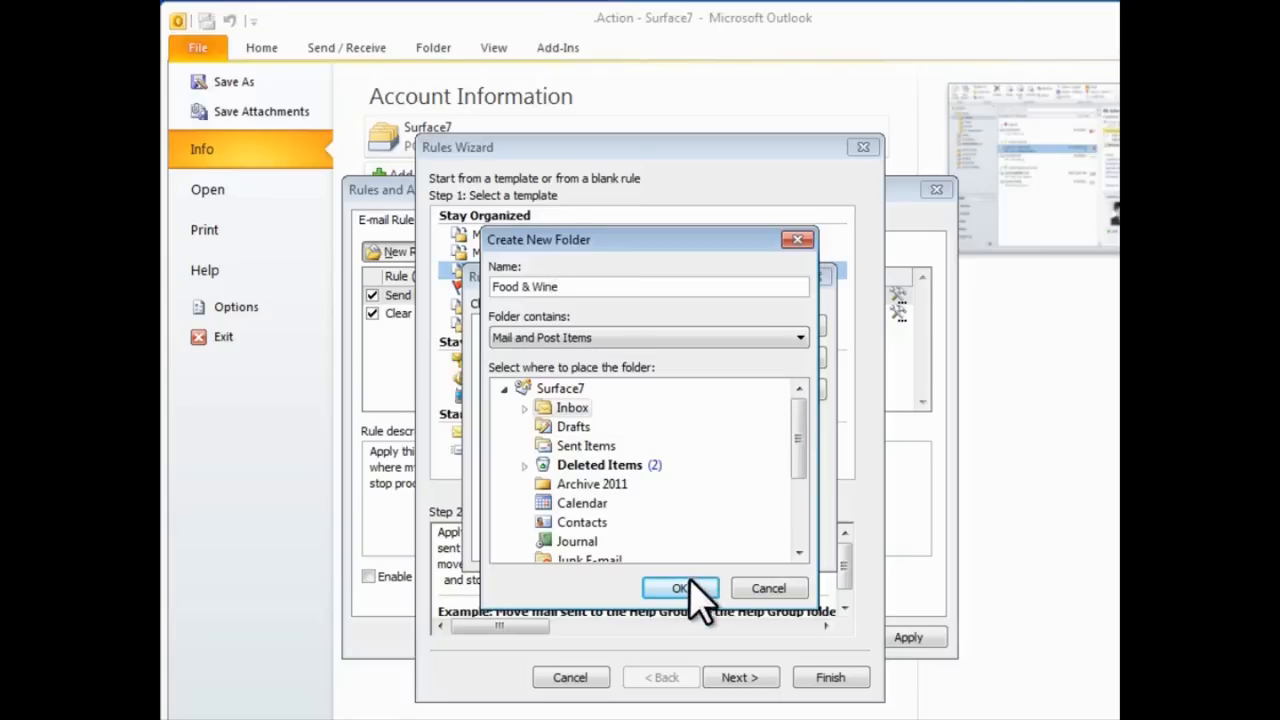
{"action": "left_click", "coordinate": [680, 588]}
{"action": "left_click", "coordinate": [797, 323]}
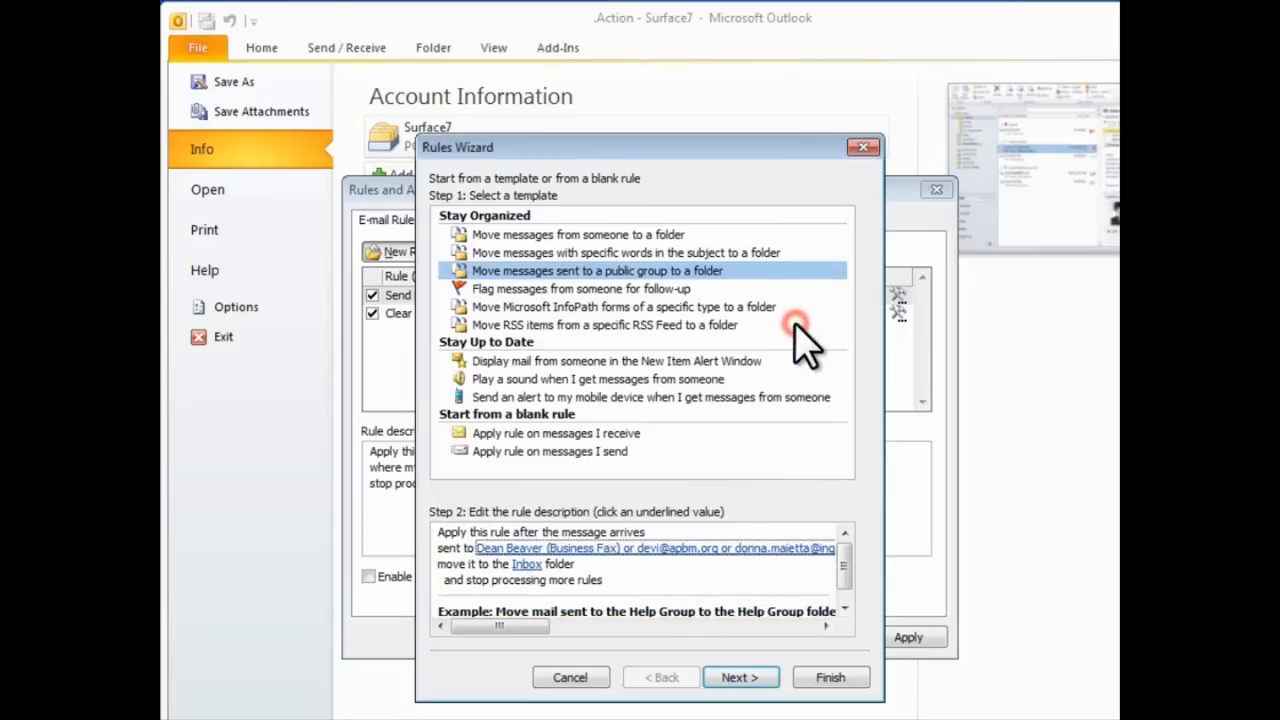
Step: Keep the rule's conditions and actions and add the exception "except if my name is in the To or Cc box"
{"action": "left_click", "coordinate": [738, 679]}
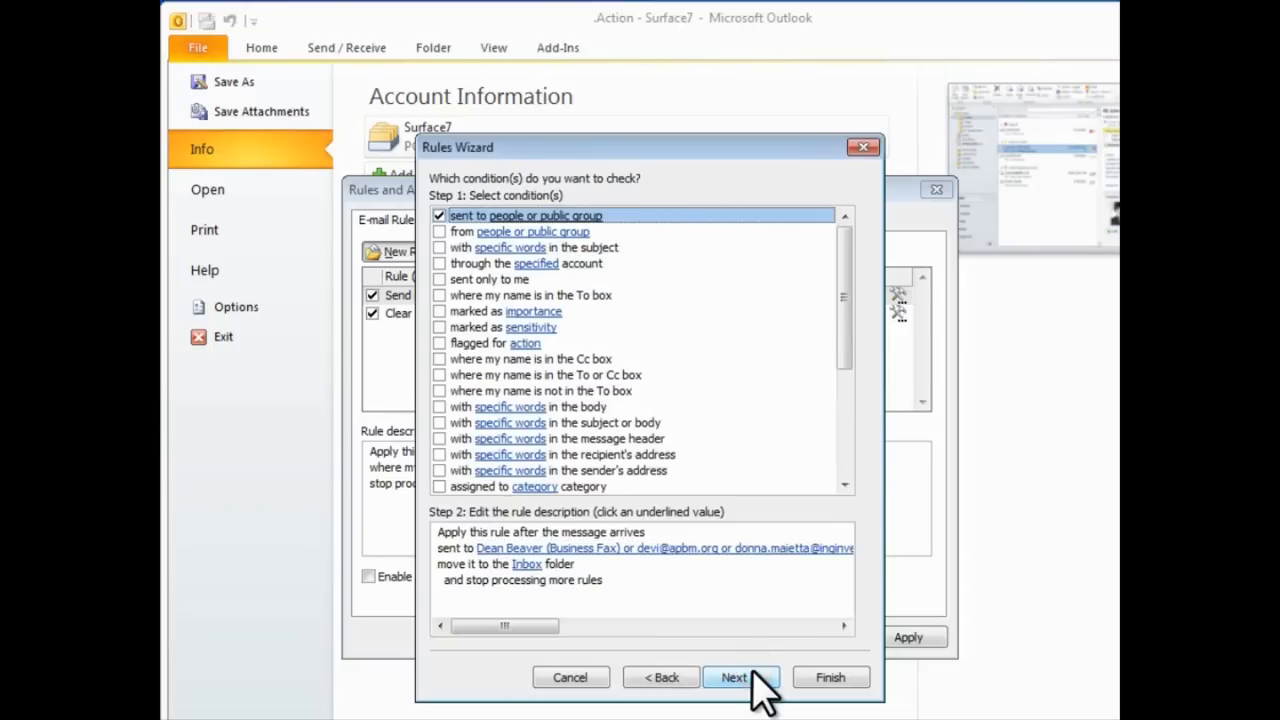
{"action": "left_click", "coordinate": [753, 672]}
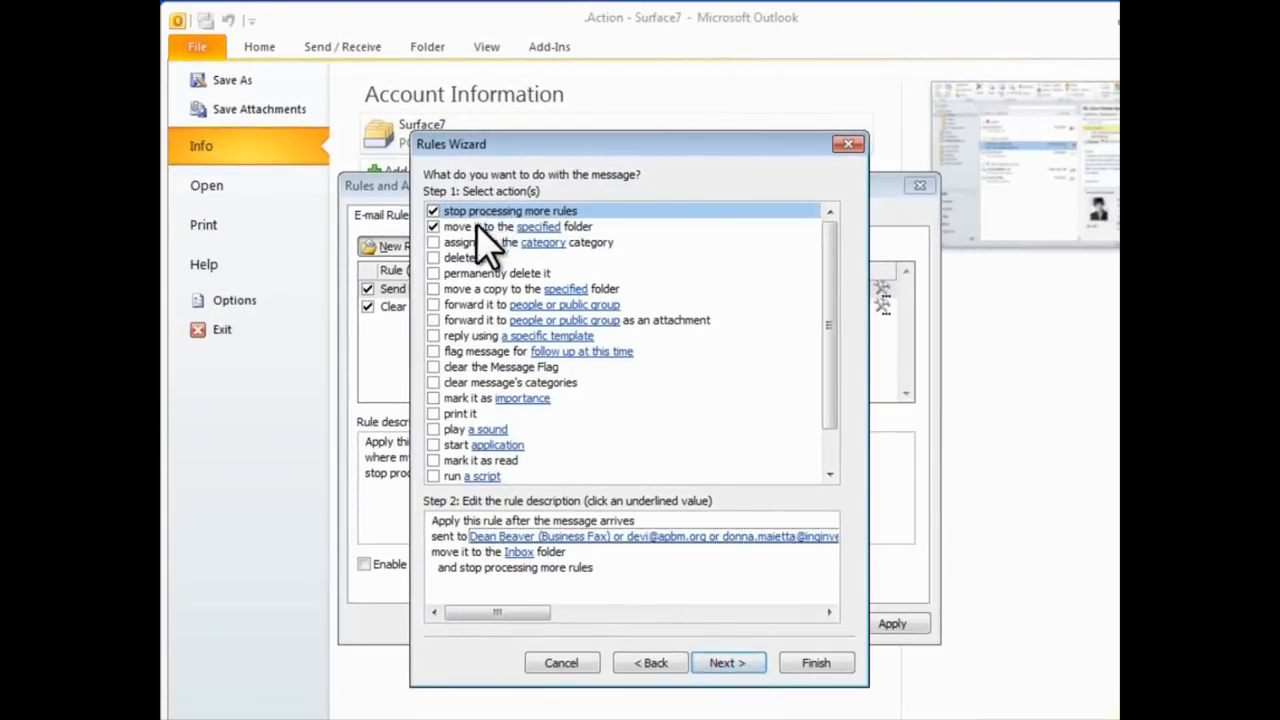
{"action": "left_click", "coordinate": [745, 670]}
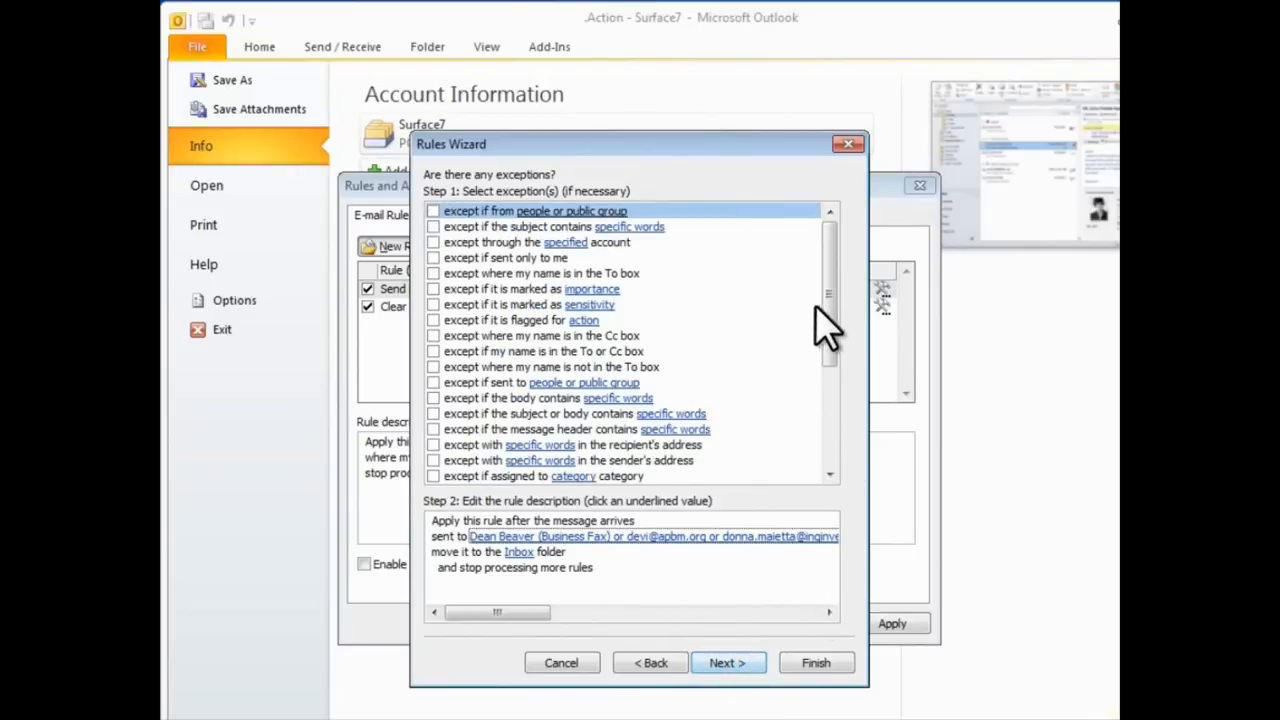
{"action": "left_click_drag", "start_coordinate": [825, 286], "coordinate": [826, 300]}
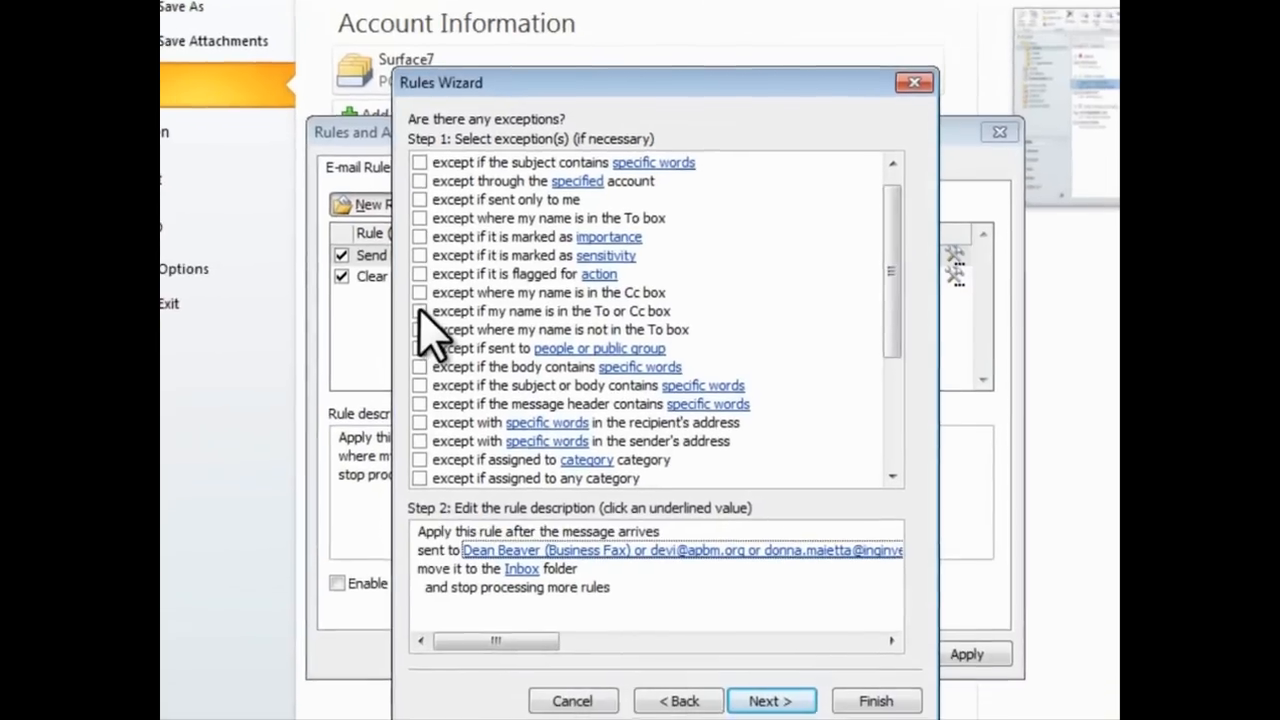
{"action": "left_click", "coordinate": [433, 335]}
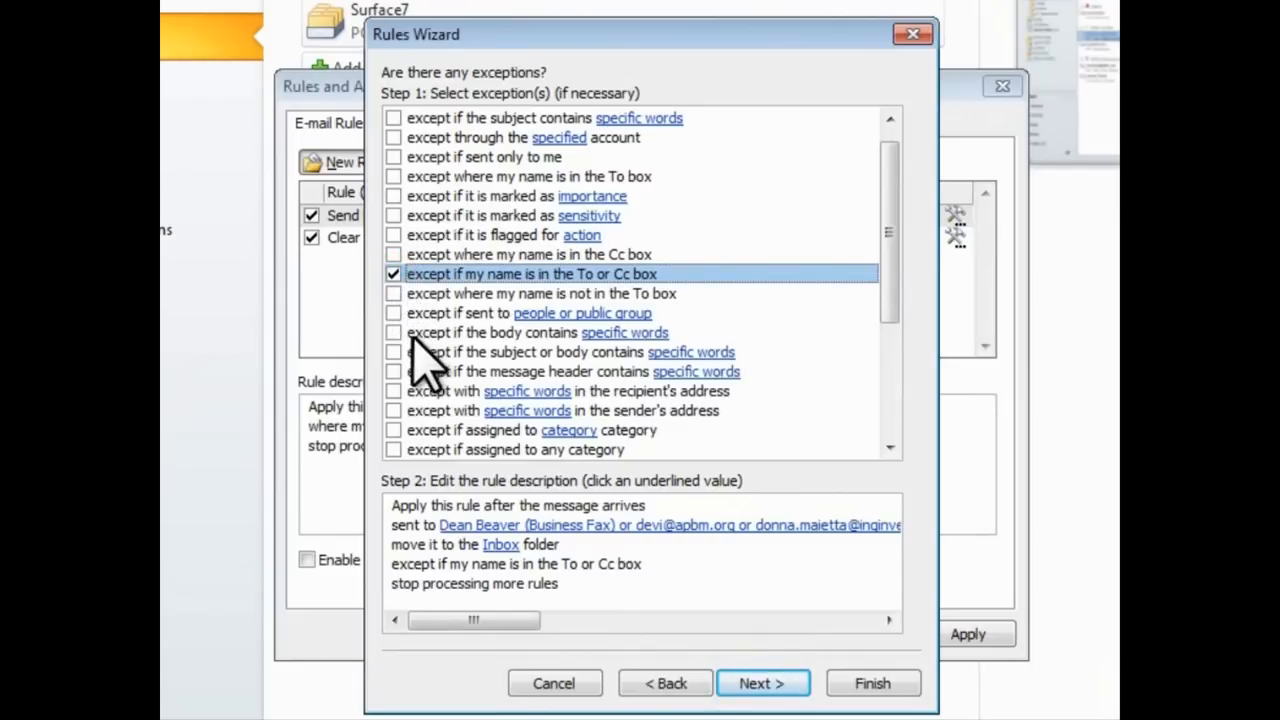
Step: Add the exception "except if the subject or body contains specific words" with the words Cancel and Postpone
{"action": "left_click", "coordinate": [394, 352]}
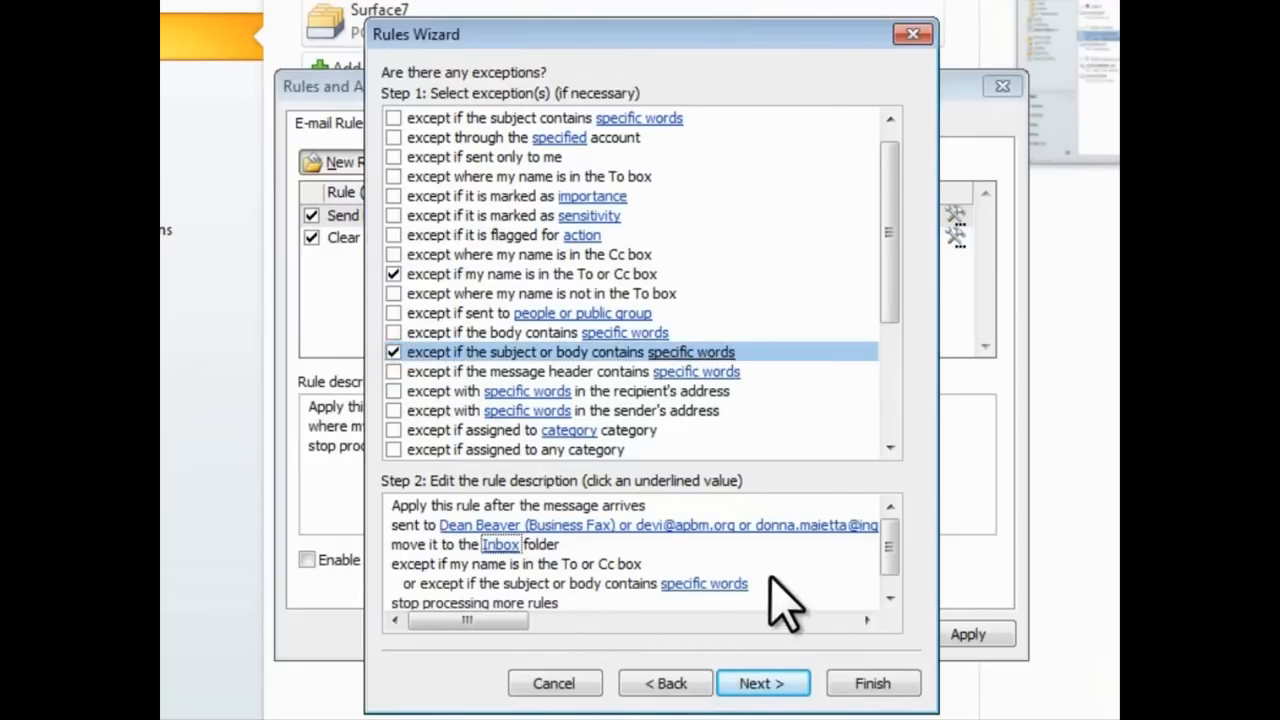
{"action": "left_click", "coordinate": [728, 590]}
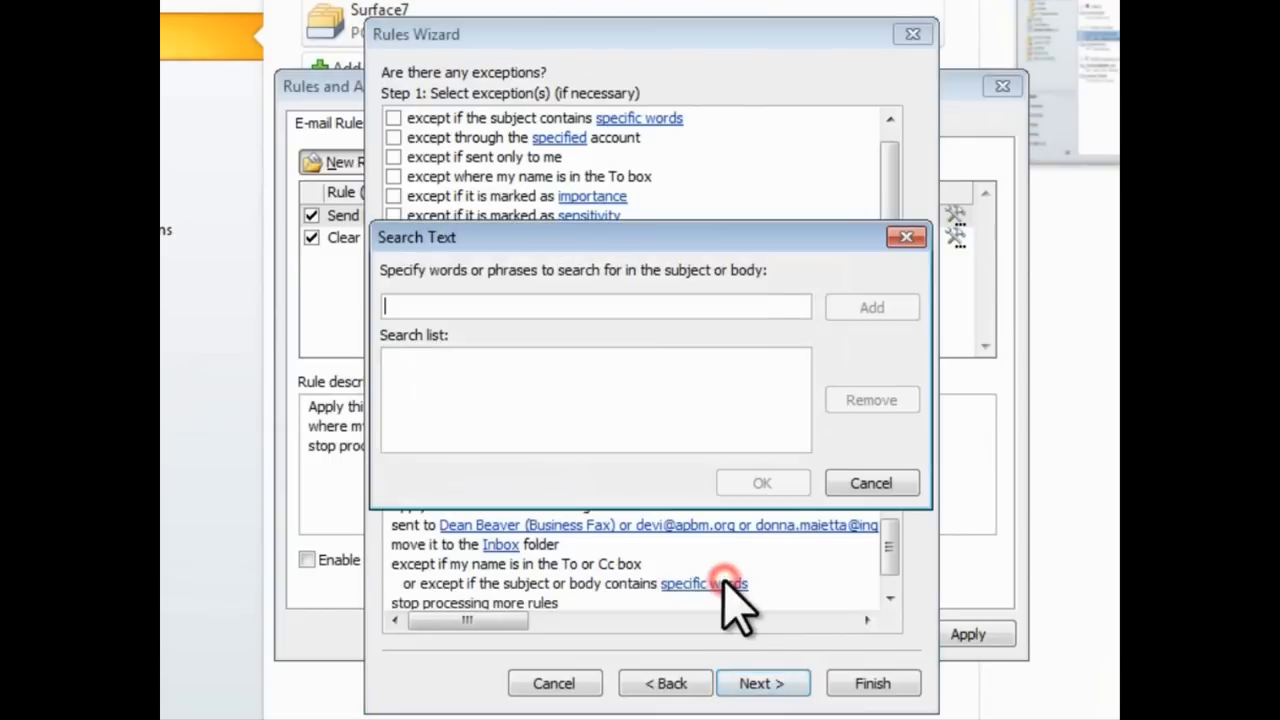
{"action": "type", "text": "Cancel"}
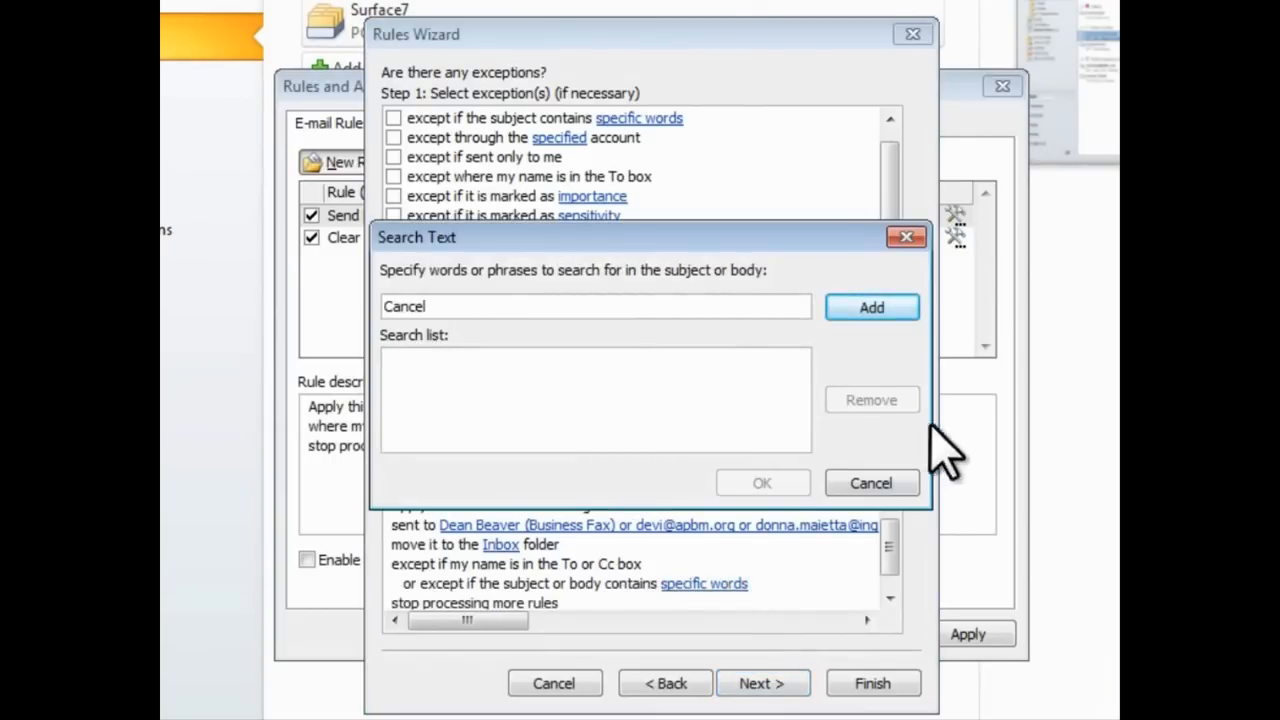
{"action": "left_click", "coordinate": [877, 304]}
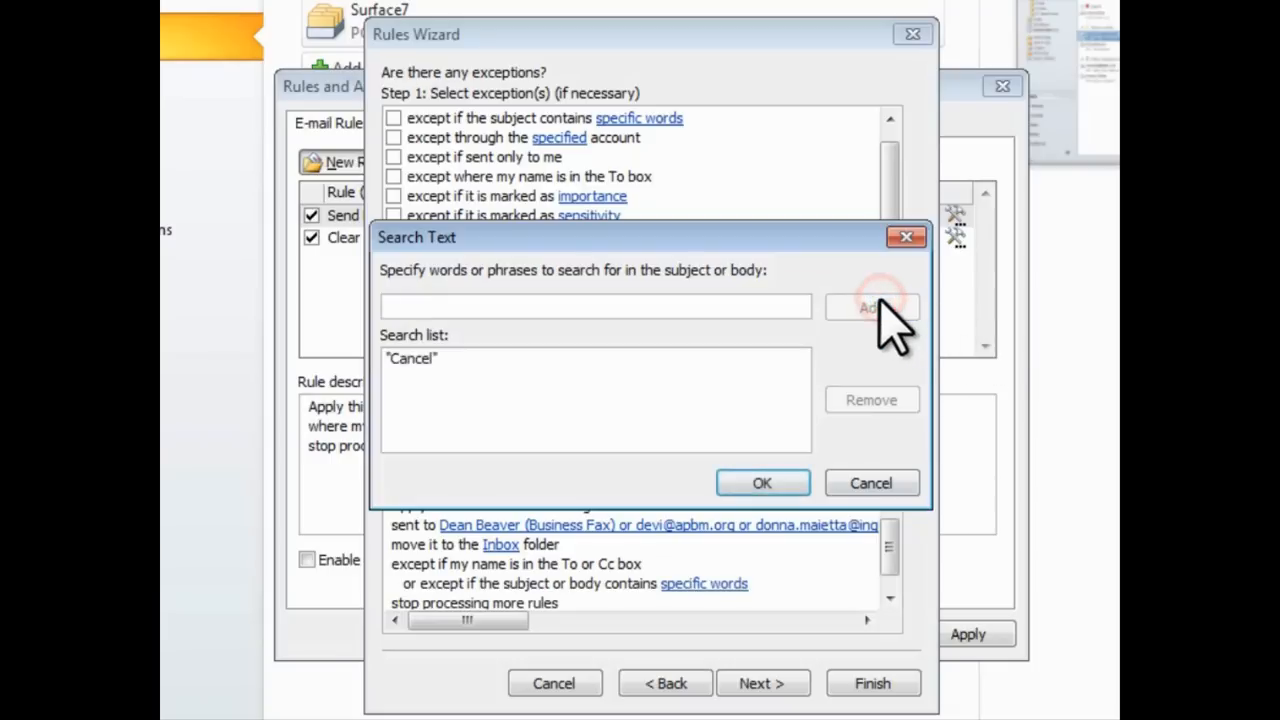
{"action": "type", "text": "Post"}
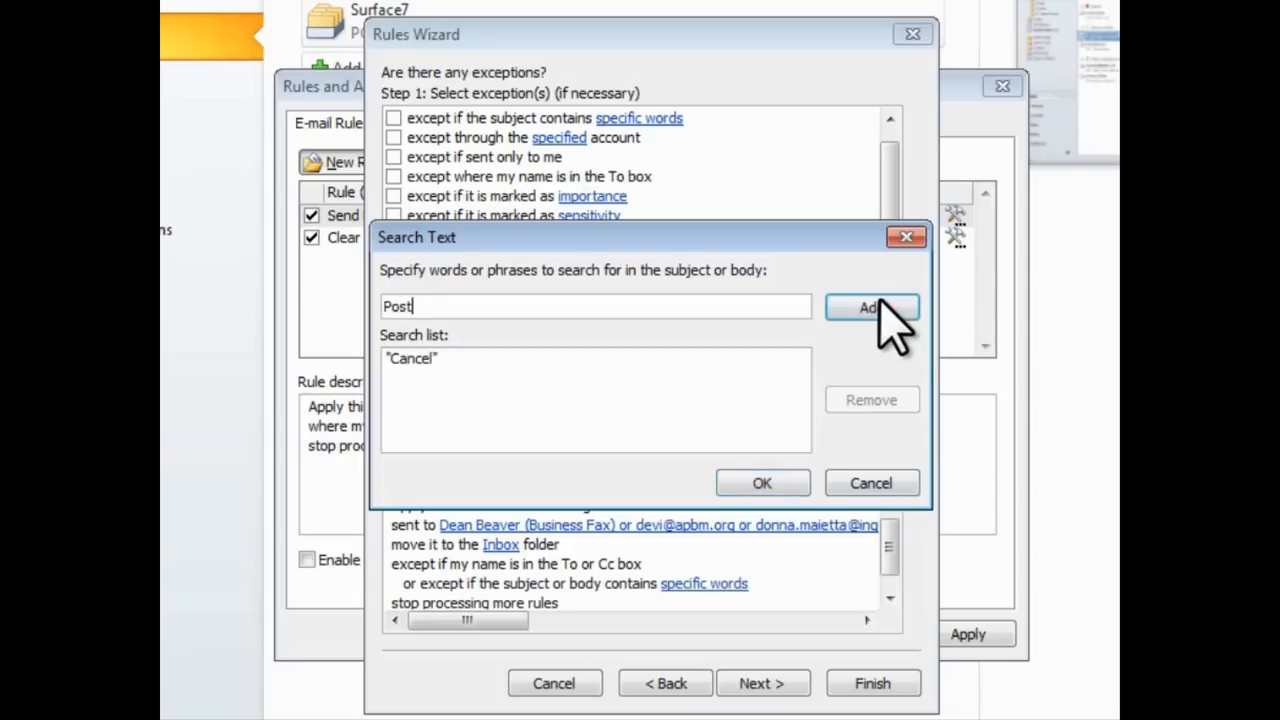
{"action": "type", "text": "pone"}
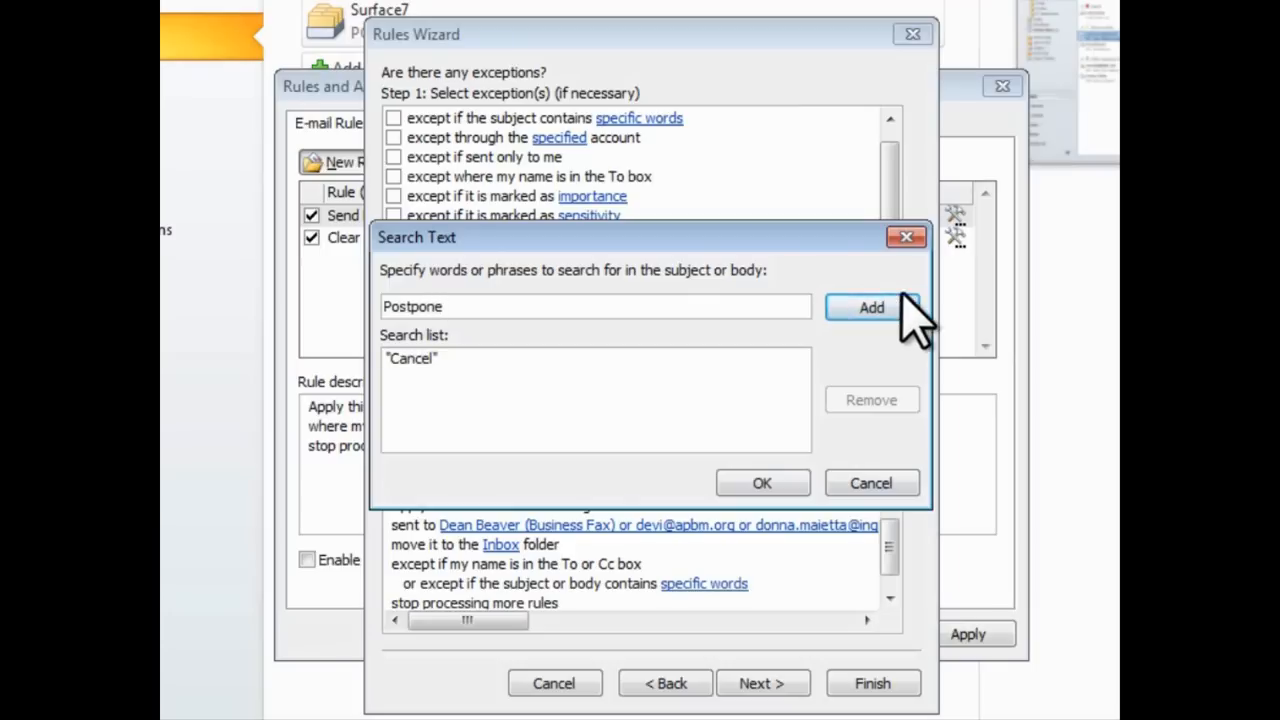
{"action": "left_click", "coordinate": [885, 305]}
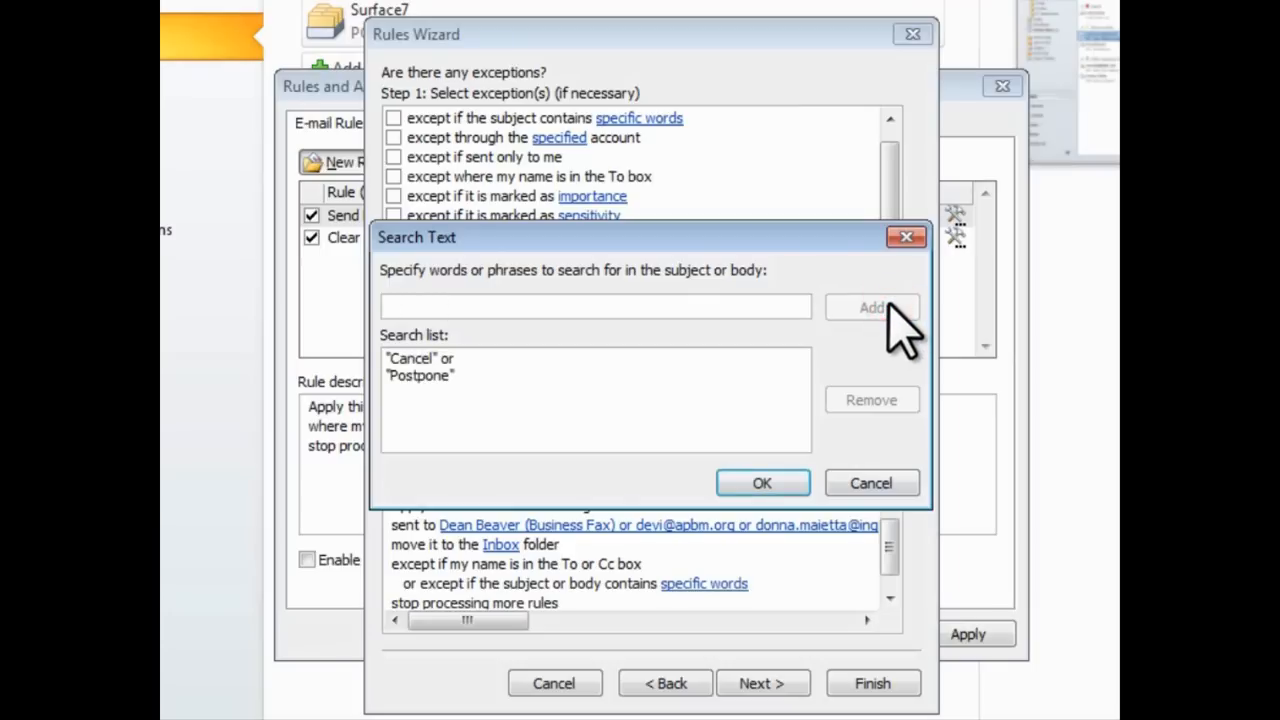
{"action": "left_click", "coordinate": [782, 484]}
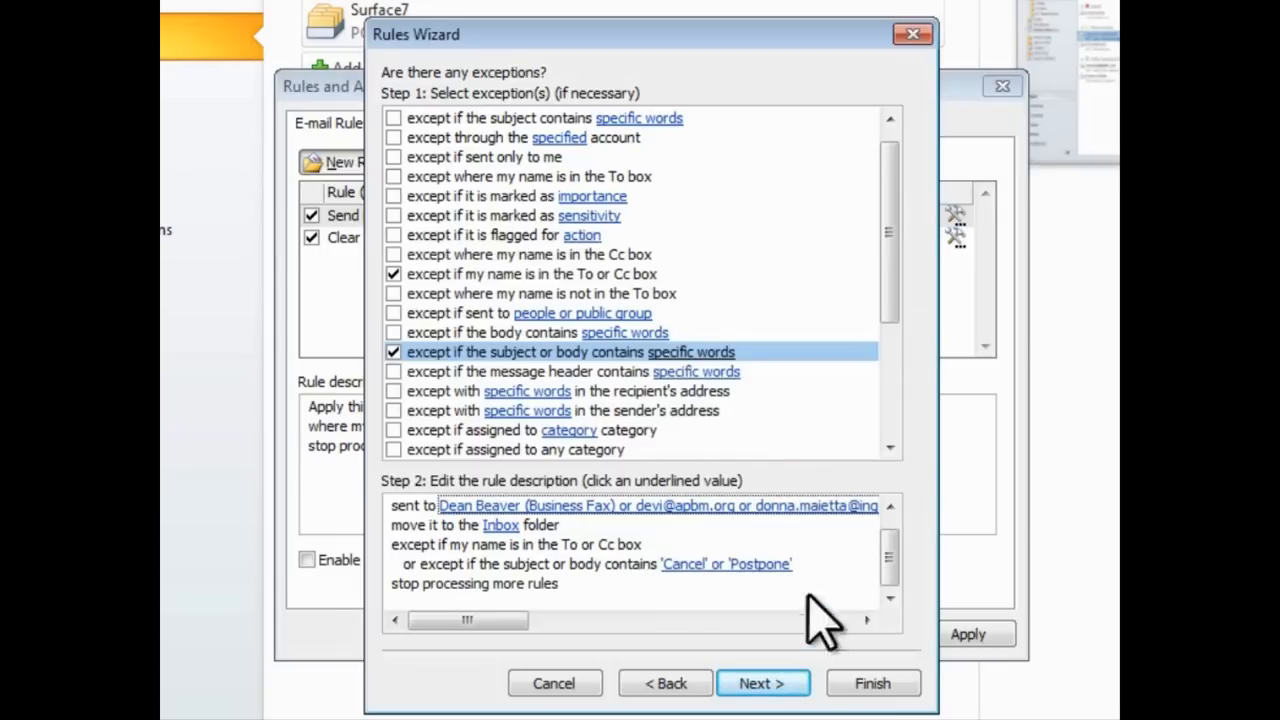
Step: Name the rule Food & Wine News and finish it with the rule turned on
{"action": "left_click", "coordinate": [770, 683]}
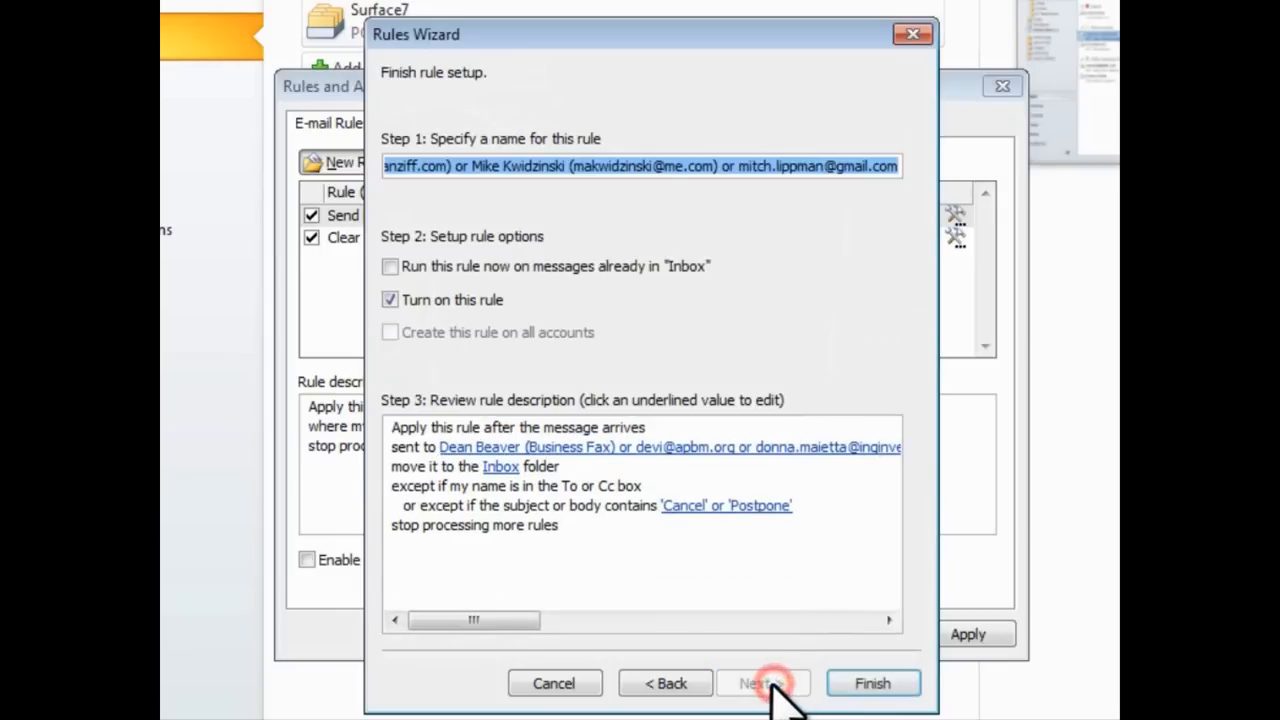
{"action": "type", "text": "Food"}
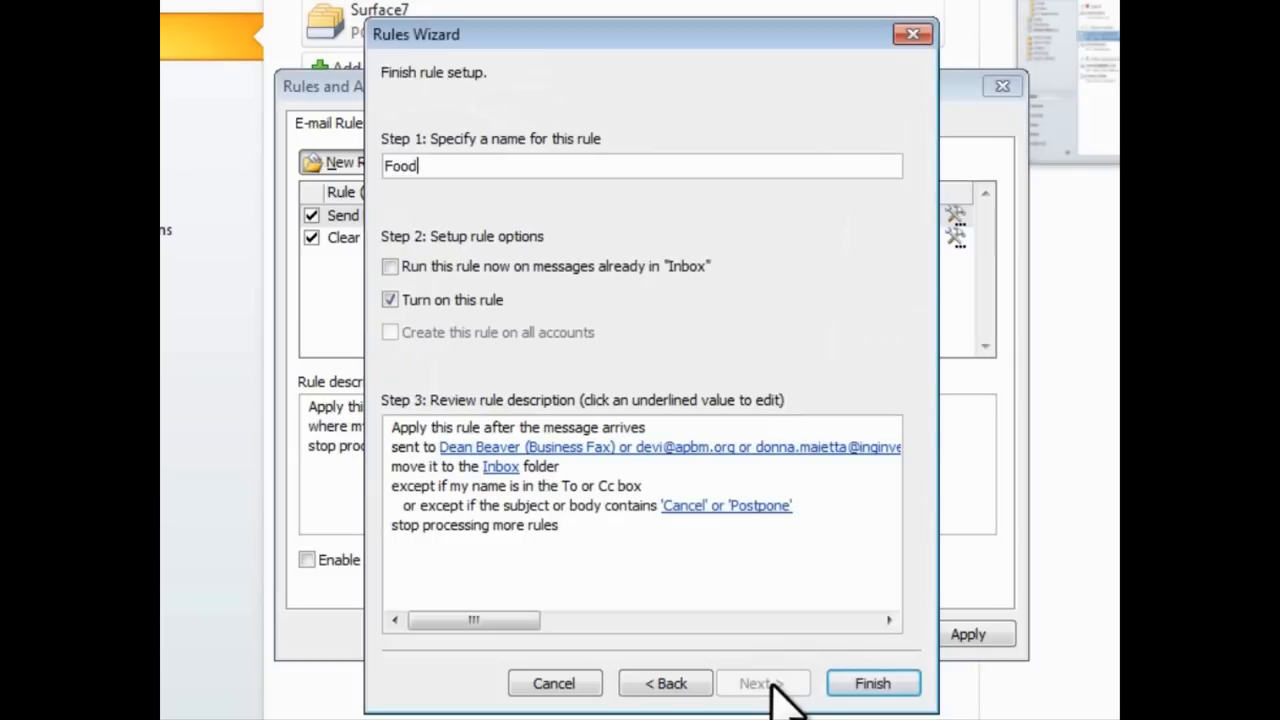
{"action": "type", "text": " & Wine News"}
{"action": "left_click", "coordinate": [860, 683]}
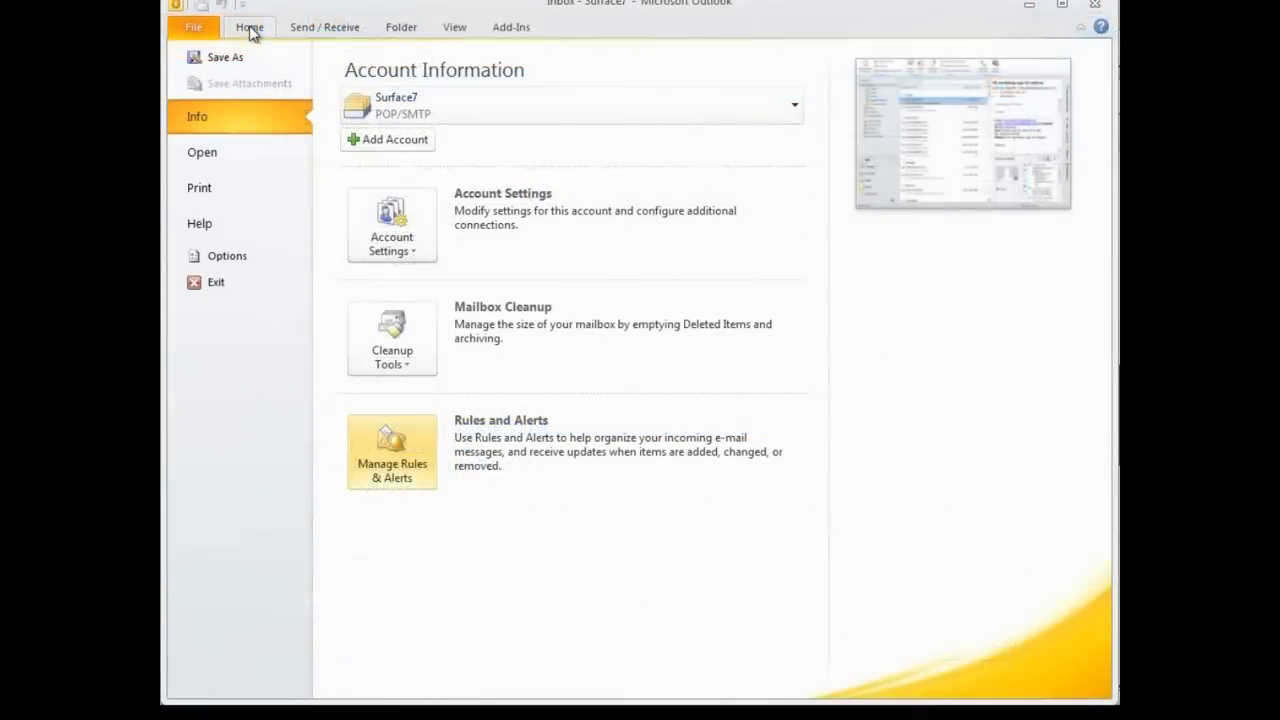
Step: Return to the mailbox and open the Food & Wine folder under the Inbox to check its messages
{"action": "left_click", "coordinate": [250, 29]}
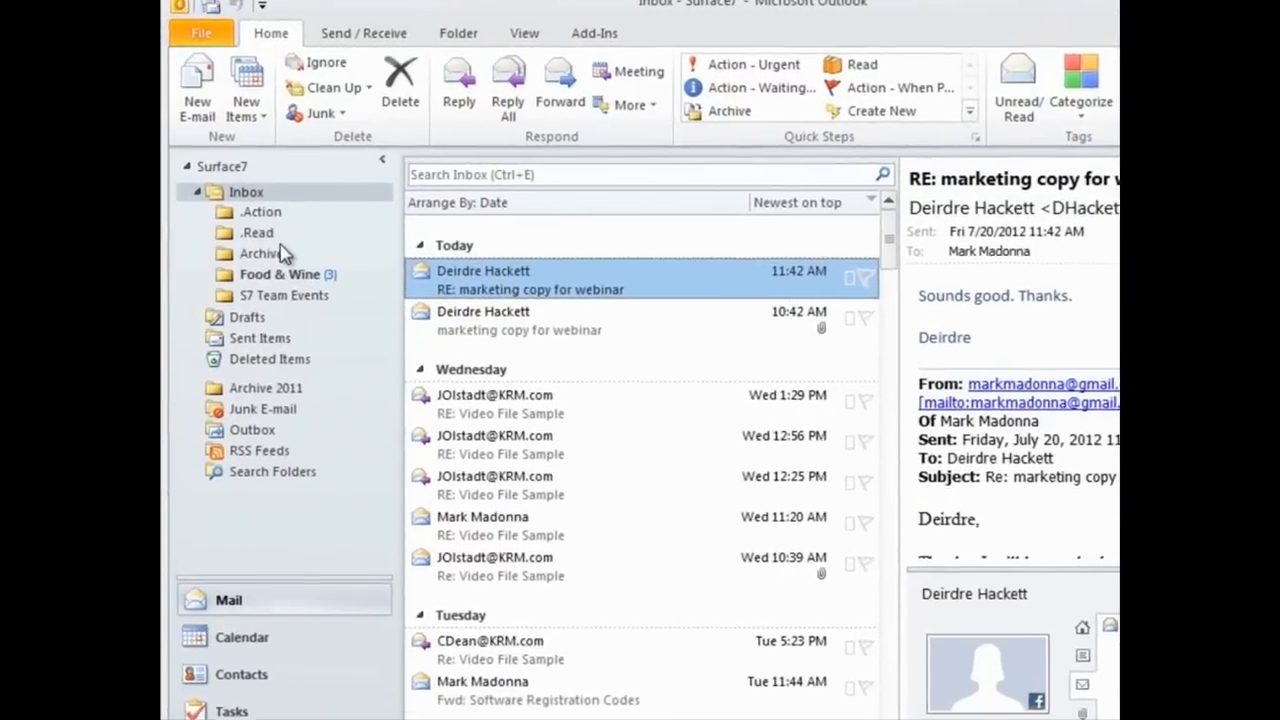
{"action": "left_click", "coordinate": [283, 272]}
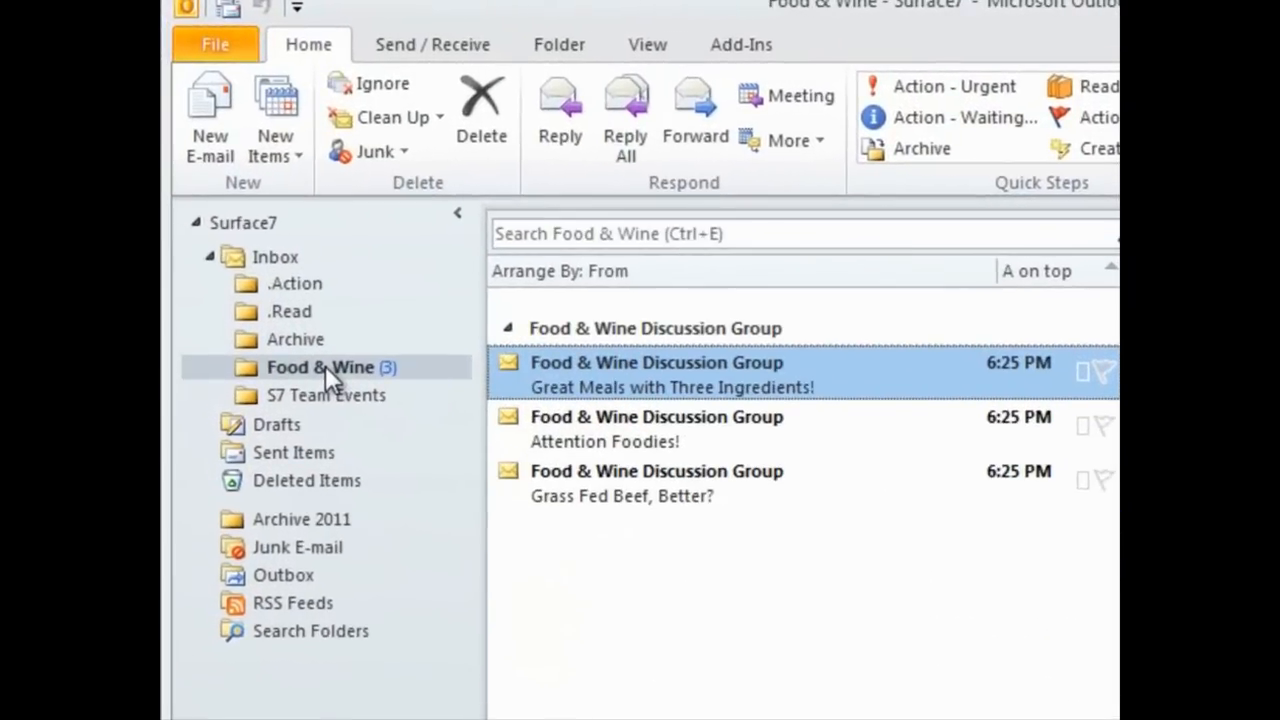